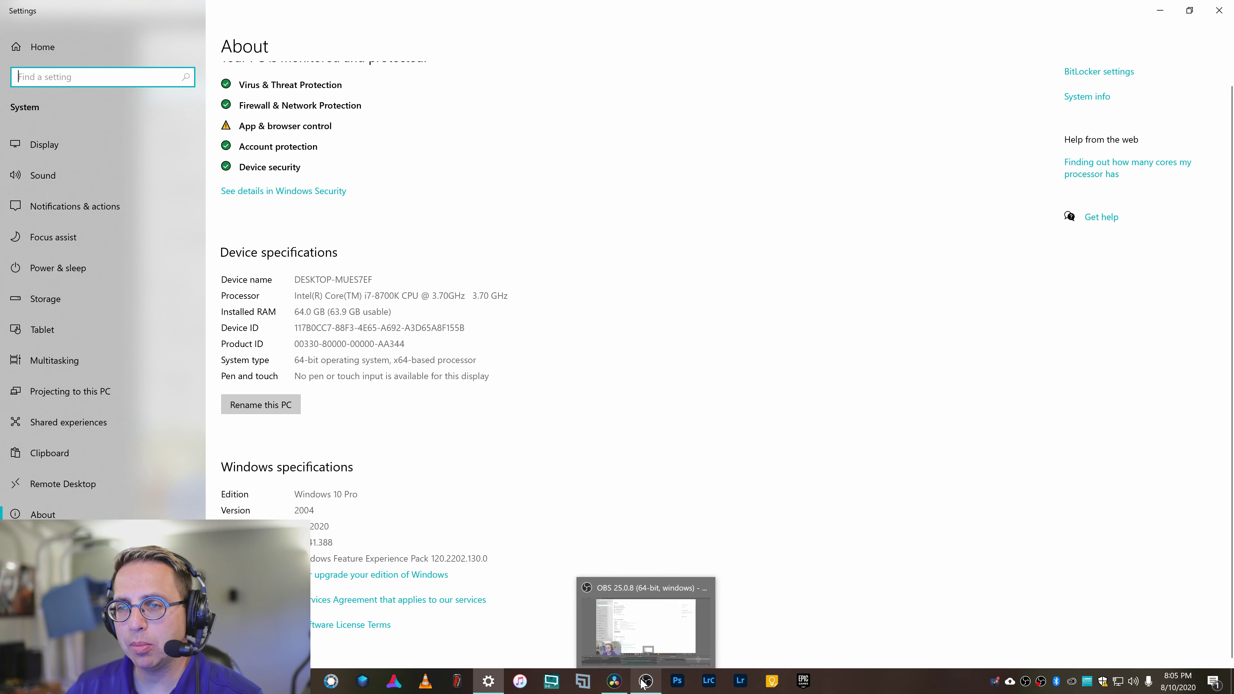
Check the YouTube 8K RAW to 4K project's 4096 x 2160, 24 fps master settings, leaving them unchanged
{"action": "left_click", "coordinate": [614, 681]}
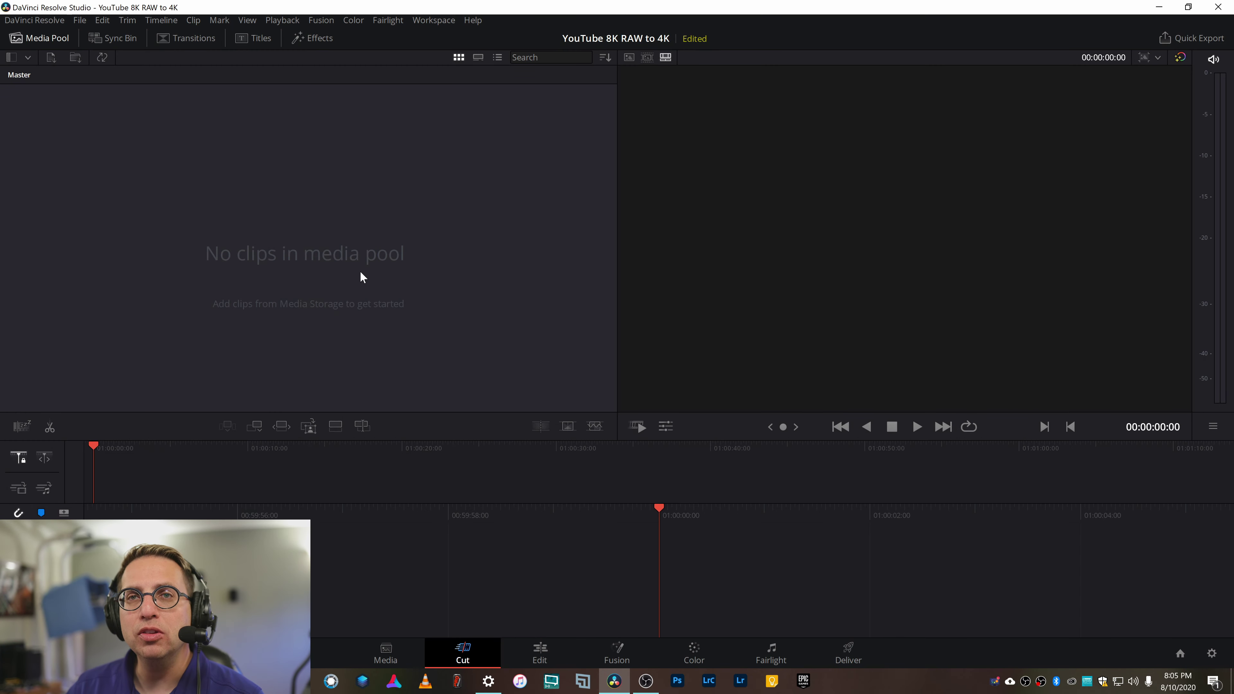
{"action": "left_click", "coordinate": [76, 22]}
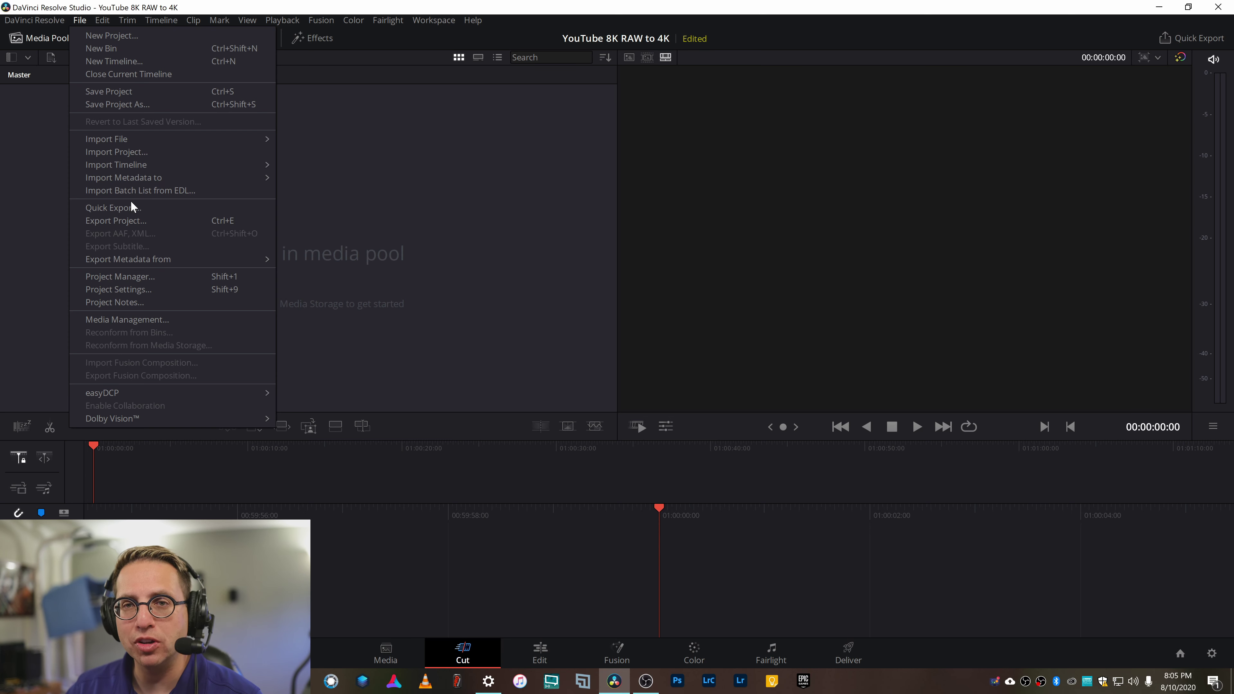
{"action": "left_click", "coordinate": [147, 291]}
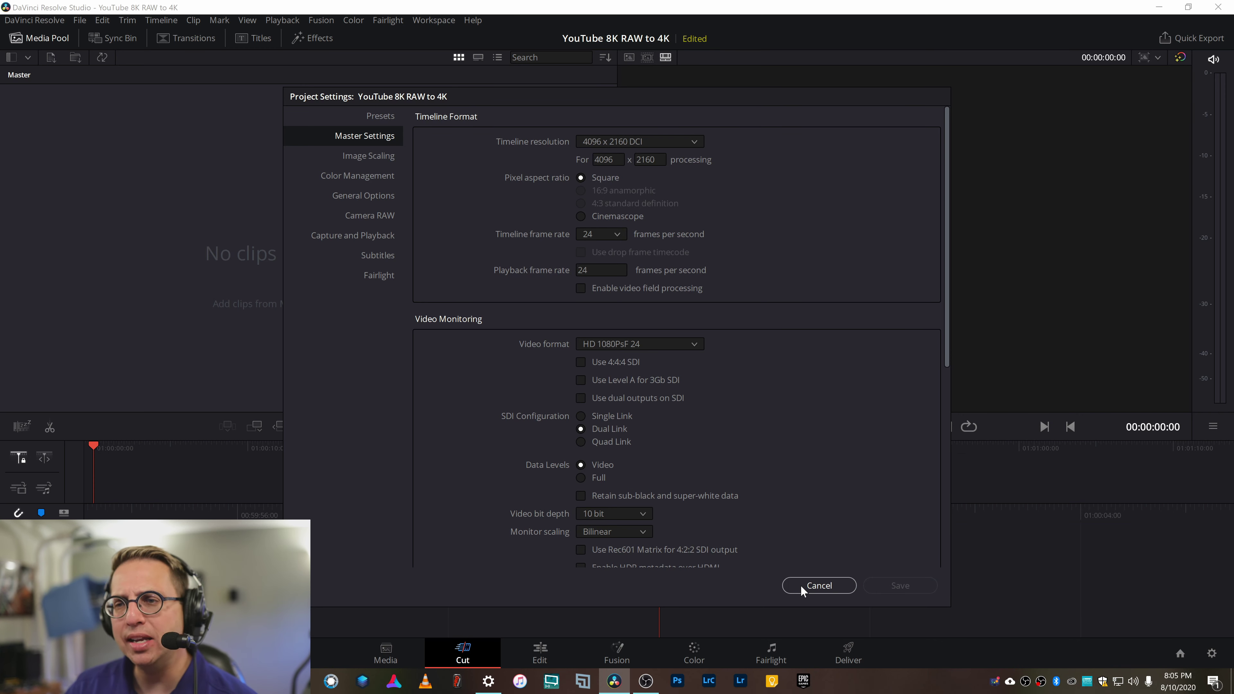
{"action": "left_click", "coordinate": [819, 585]}
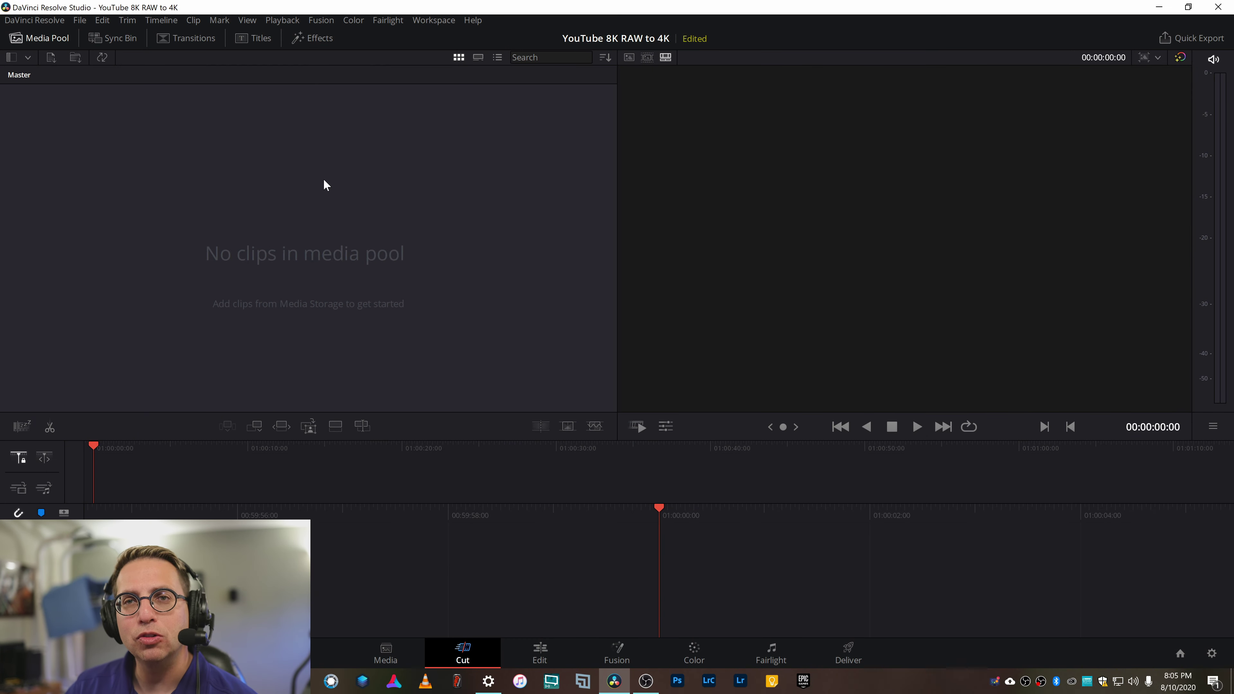
{"action": "right_click", "coordinate": [324, 185]}
Import 0Z8A1271.CRM from D:\Temp into the media pool
{"action": "left_click", "coordinate": [367, 233]}
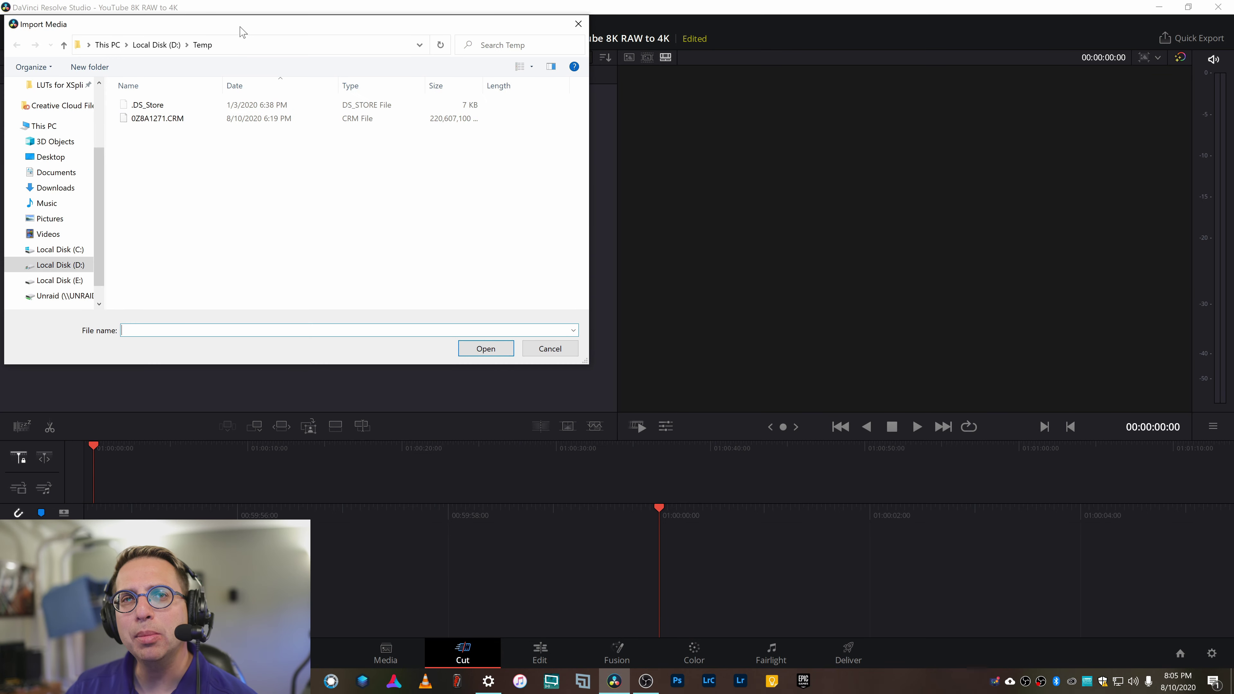
{"action": "left_click_drag", "start_coordinate": [242, 31], "coordinate": [545, 142]}
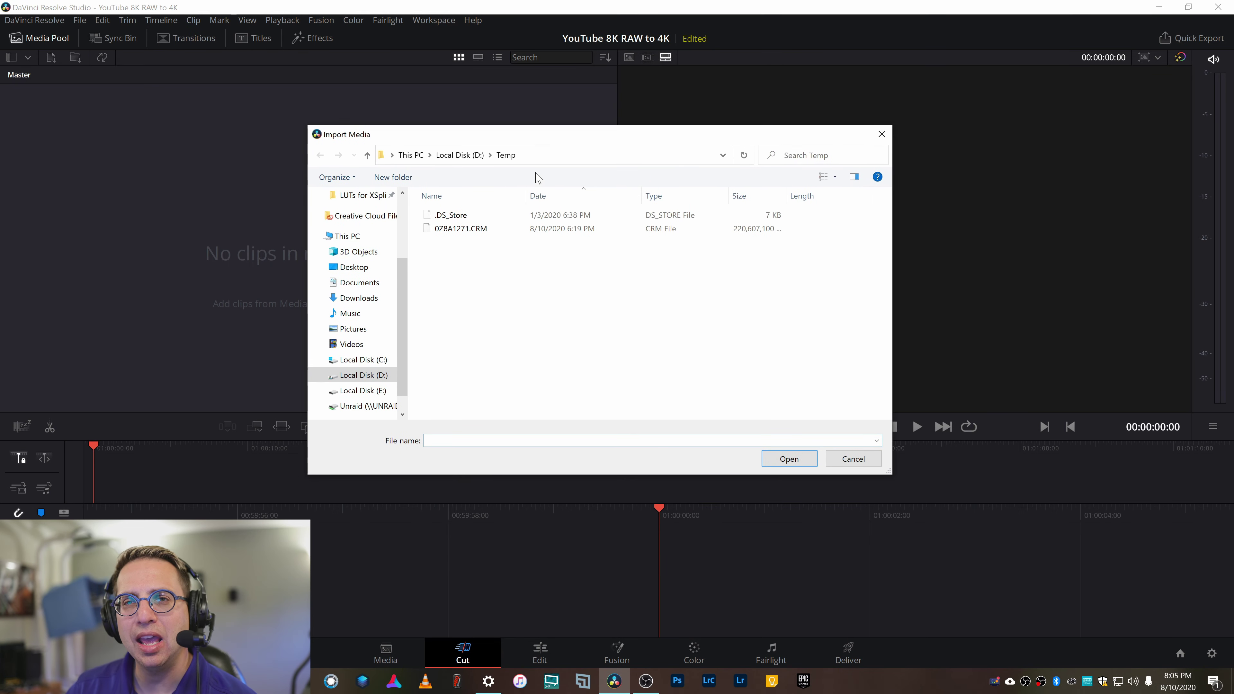
{"action": "double_click", "coordinate": [539, 228]}
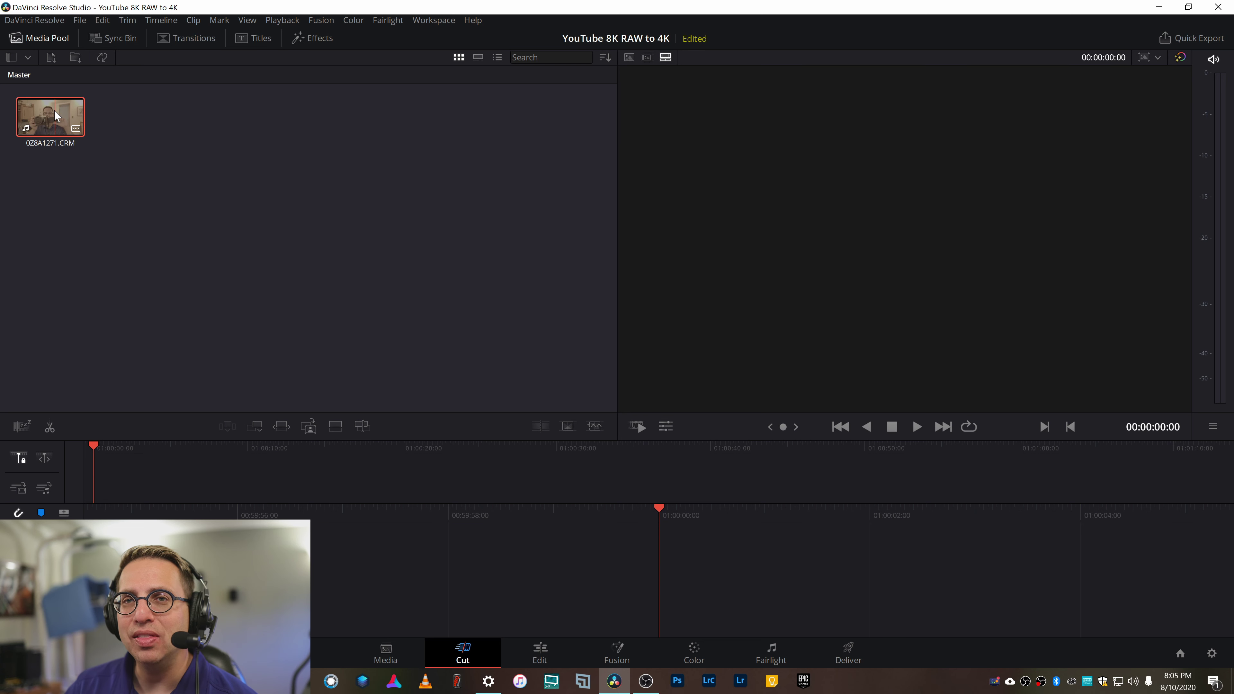
Generate optimized media for the 0Z8A1271.CRM clip and wait for it to finish
{"action": "right_click", "coordinate": [58, 121]}
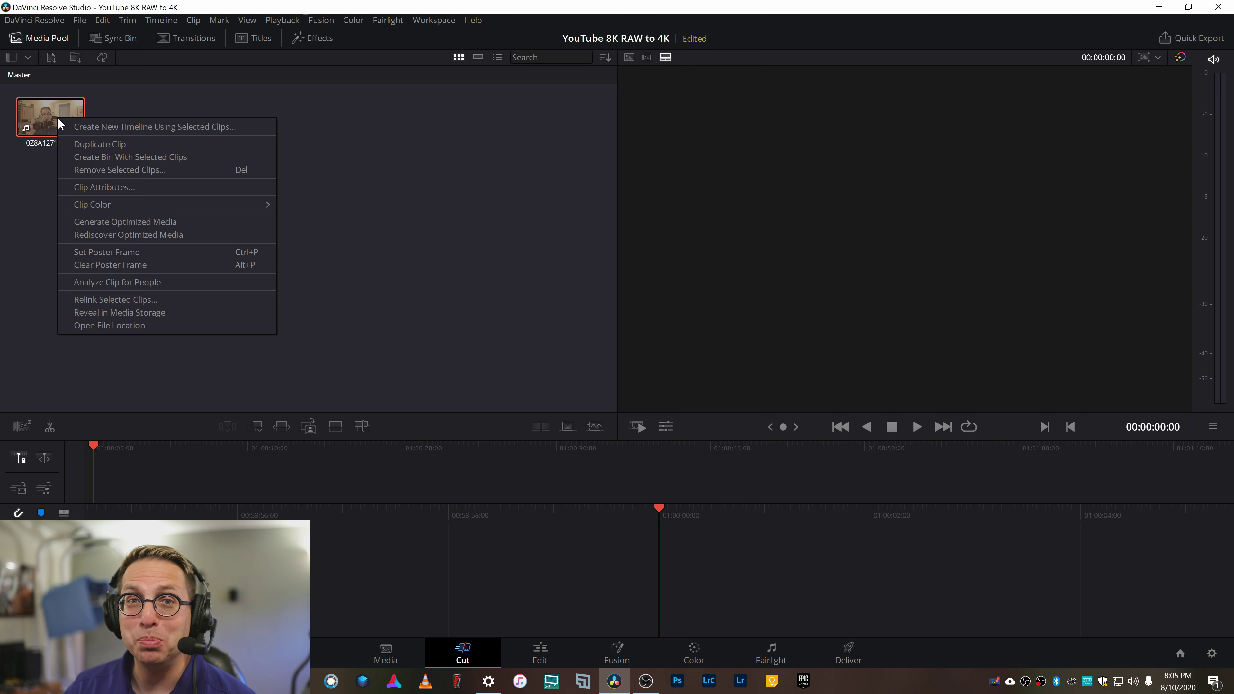
{"action": "left_click", "coordinate": [225, 222]}
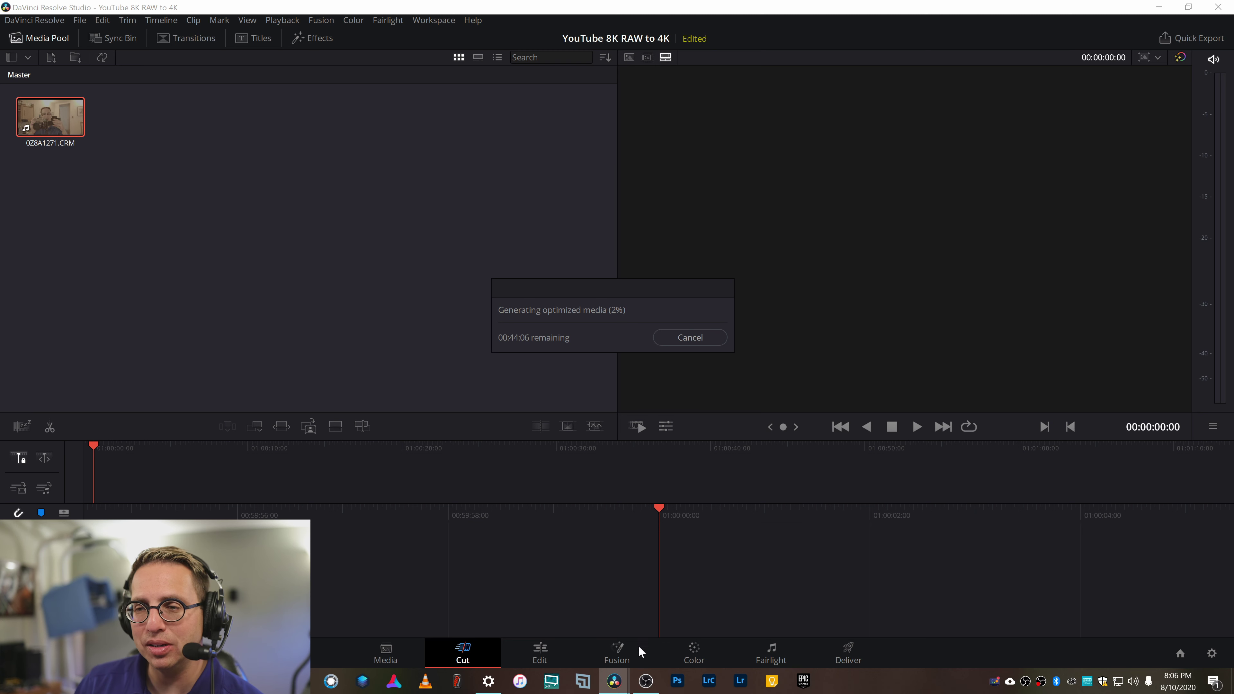
{"action": "right_click", "coordinate": [646, 682]}
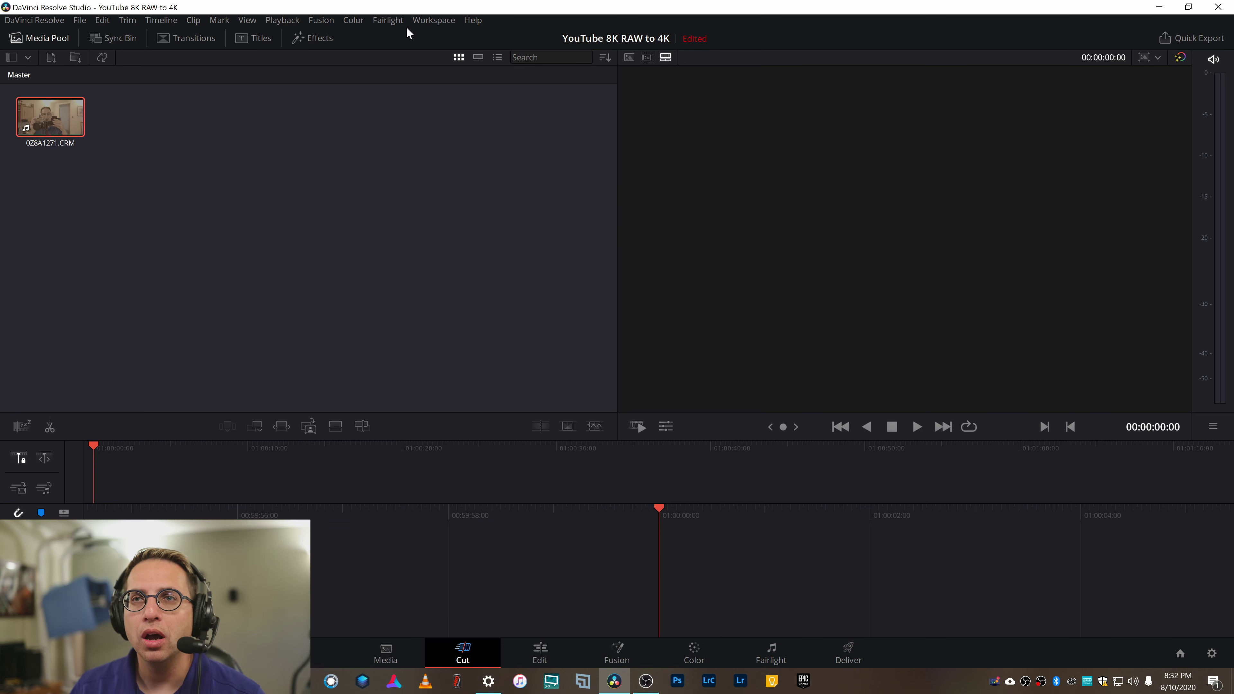
On the Edit page, set Proxy Mode to Quarter Resolution
{"action": "left_click", "coordinate": [532, 661]}
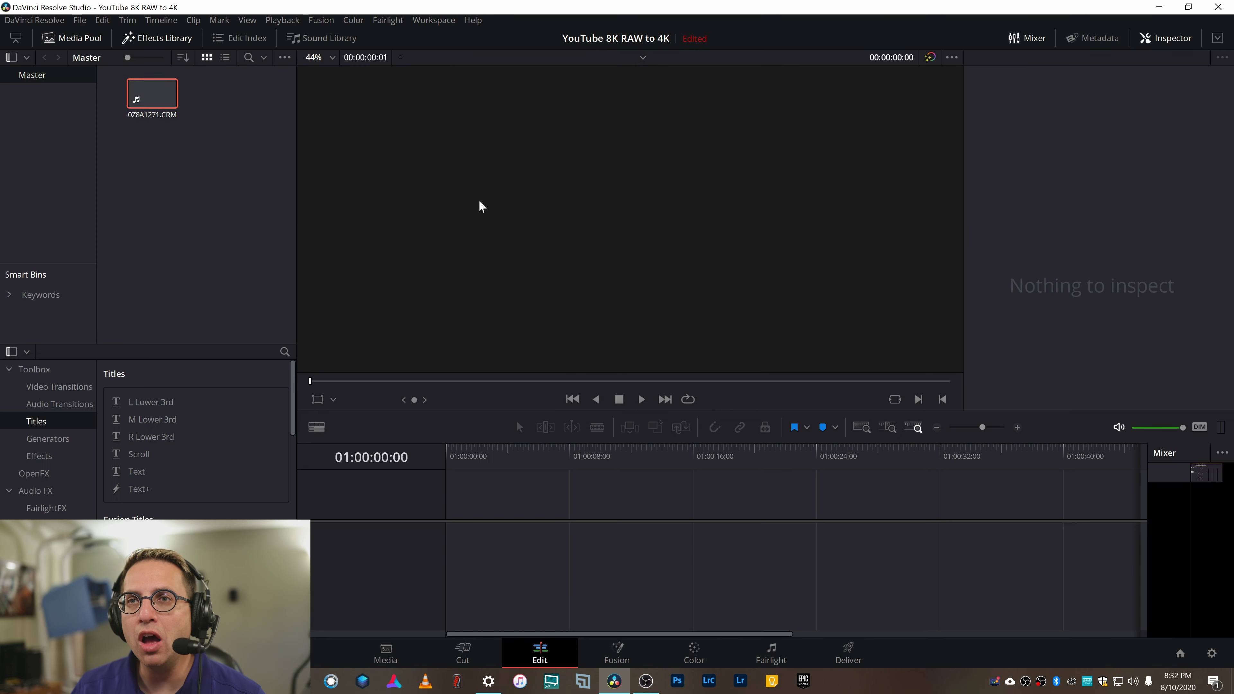
{"action": "left_click", "coordinate": [434, 20]}
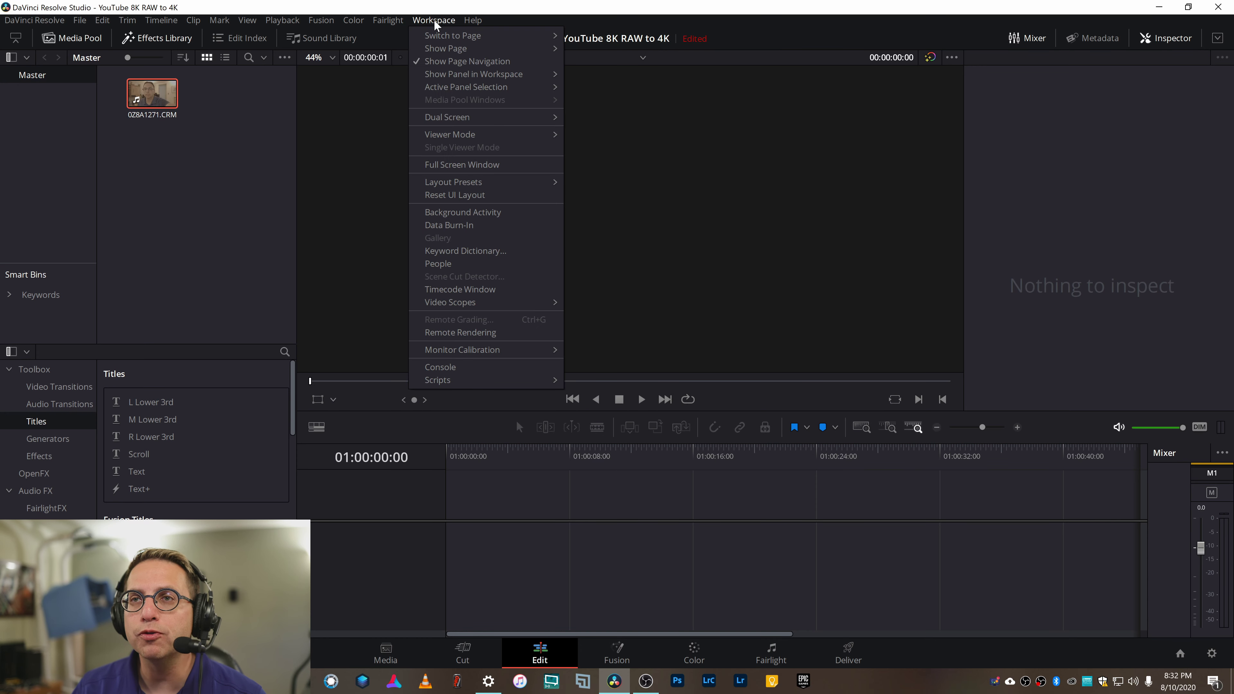
{"action": "left_click", "coordinate": [387, 21]}
{"action": "left_click", "coordinate": [275, 22]}
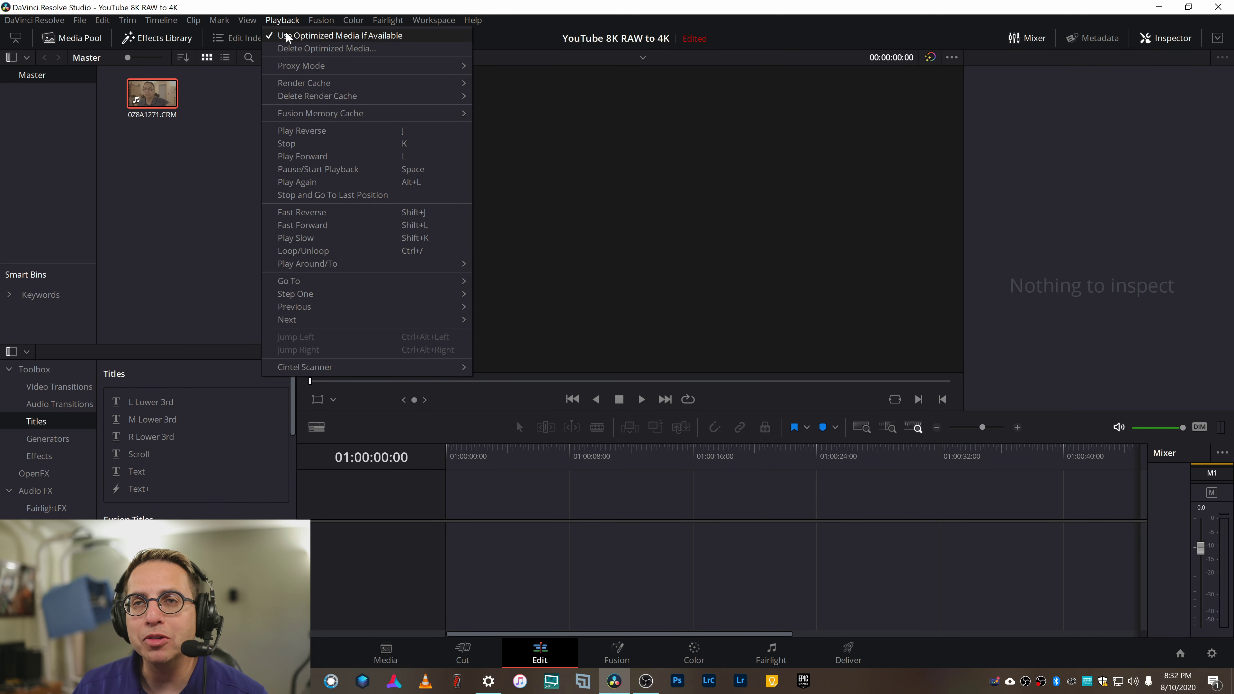
{"action": "mouse_move", "coordinate": [299, 66]}
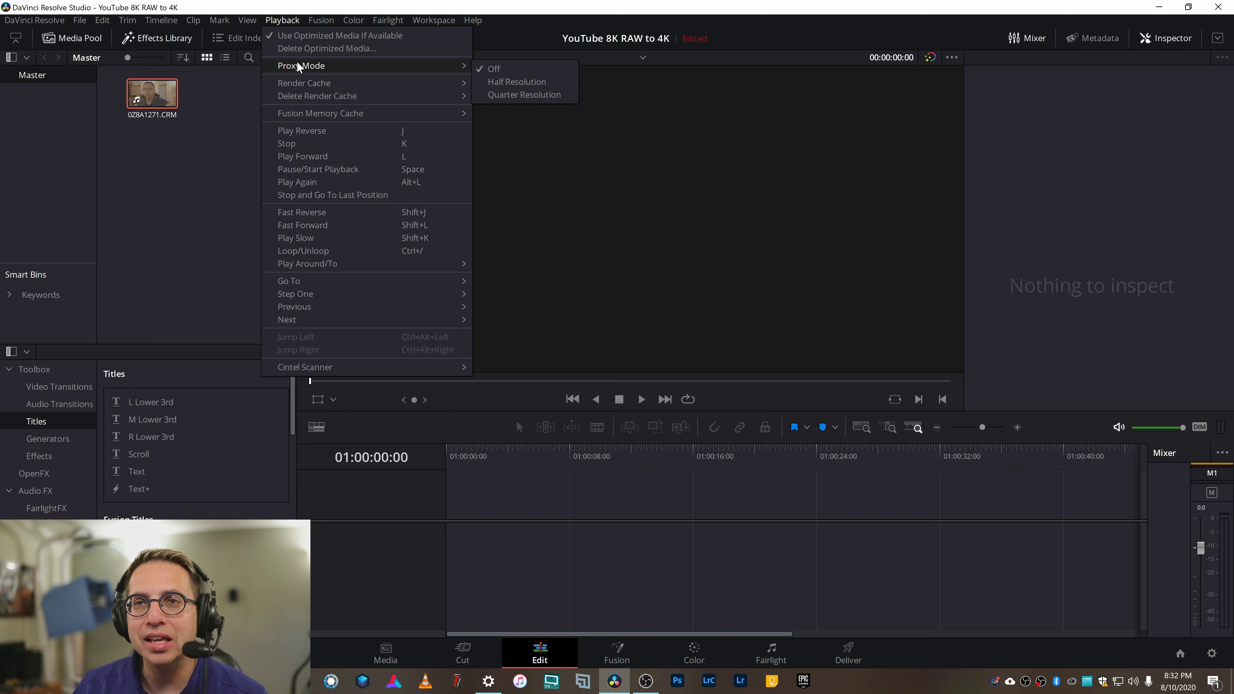
{"action": "left_click", "coordinate": [500, 94]}
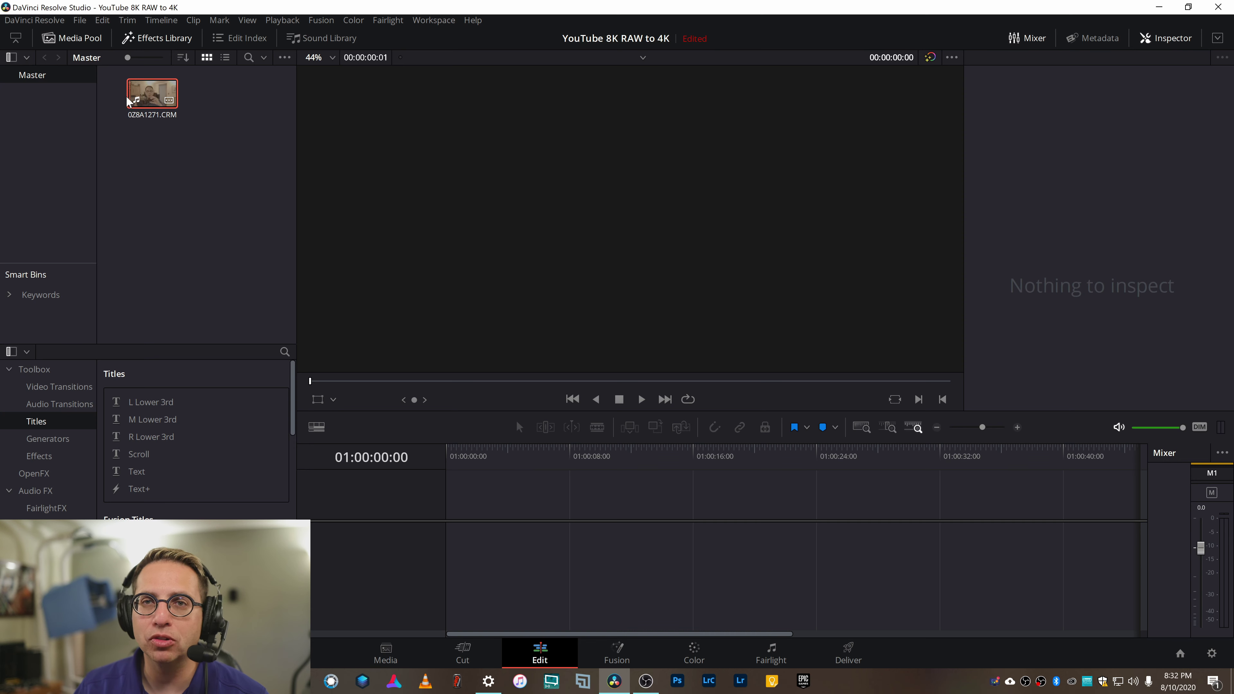
Create Timeline 1 from the 0Z8A1271.CRM clip and play it from about 51 seconds
{"action": "right_click", "coordinate": [140, 91]}
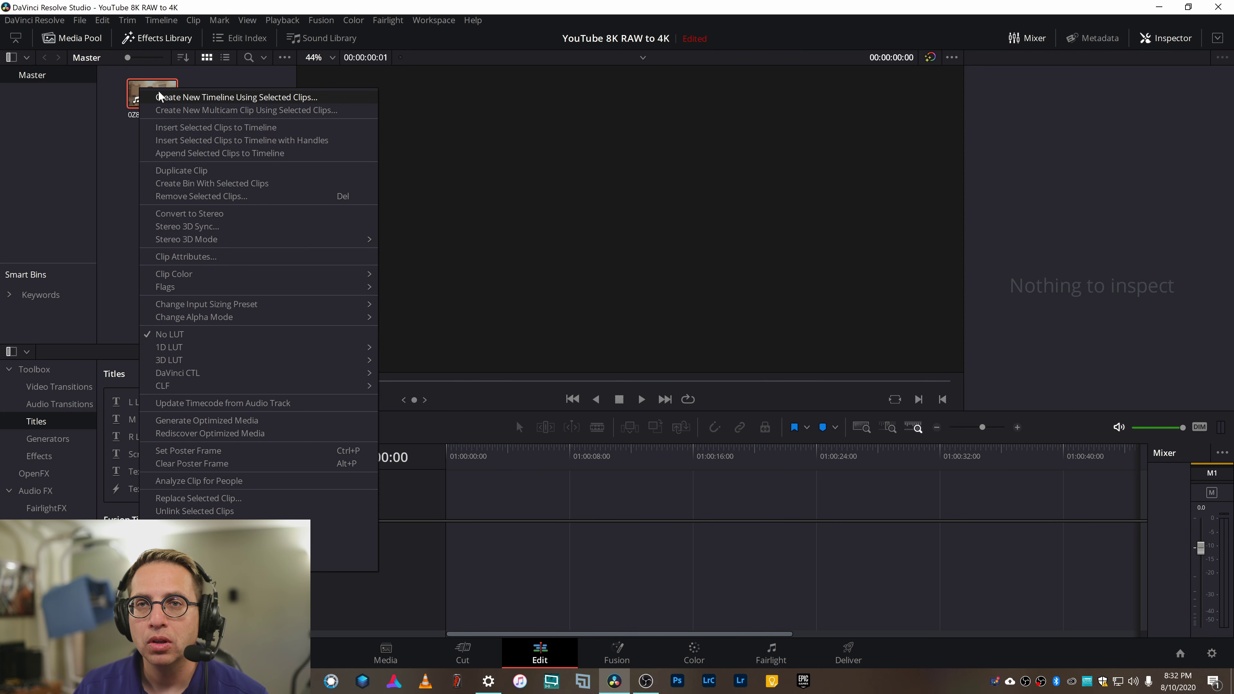
{"action": "left_click", "coordinate": [160, 96]}
{"action": "left_click", "coordinate": [710, 401]}
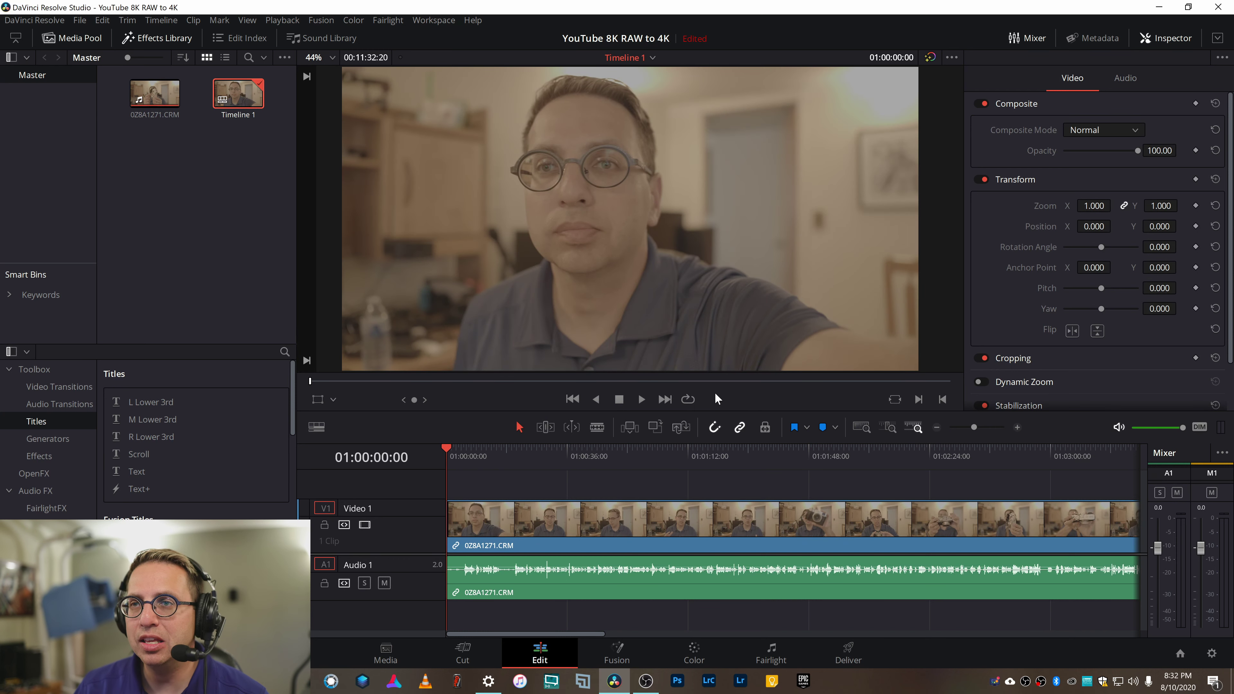
{"action": "left_click", "coordinate": [620, 460]}
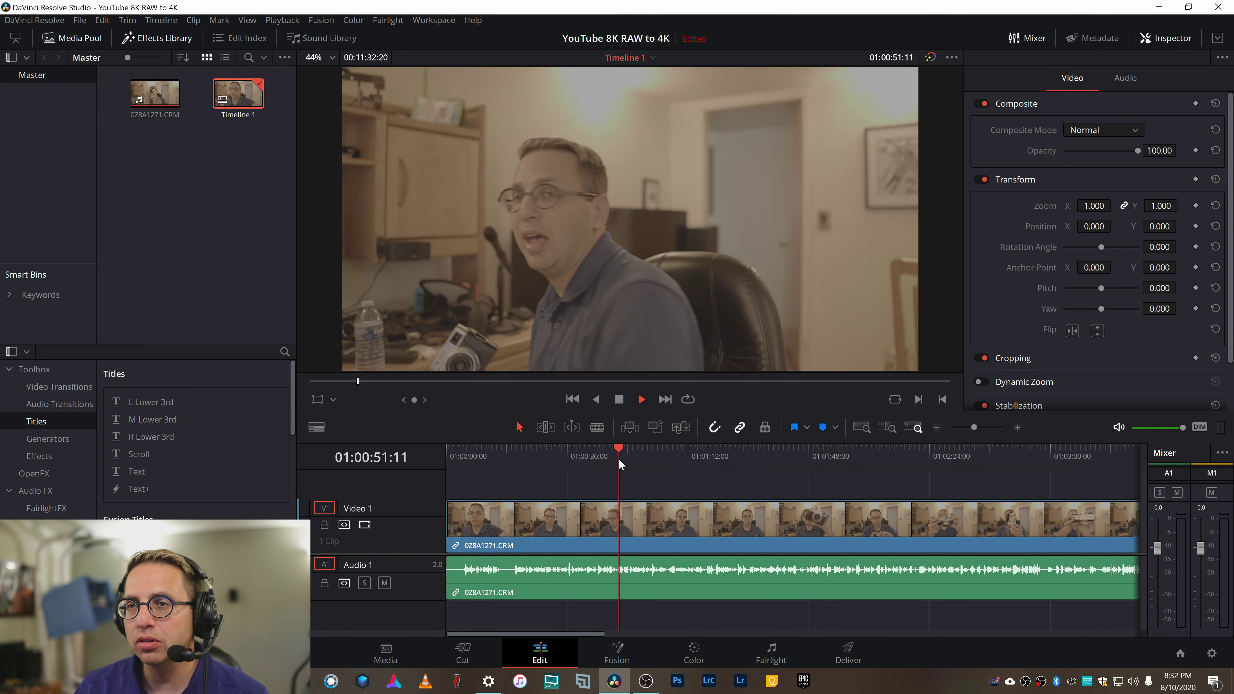
{"action": "key", "text": "space"}
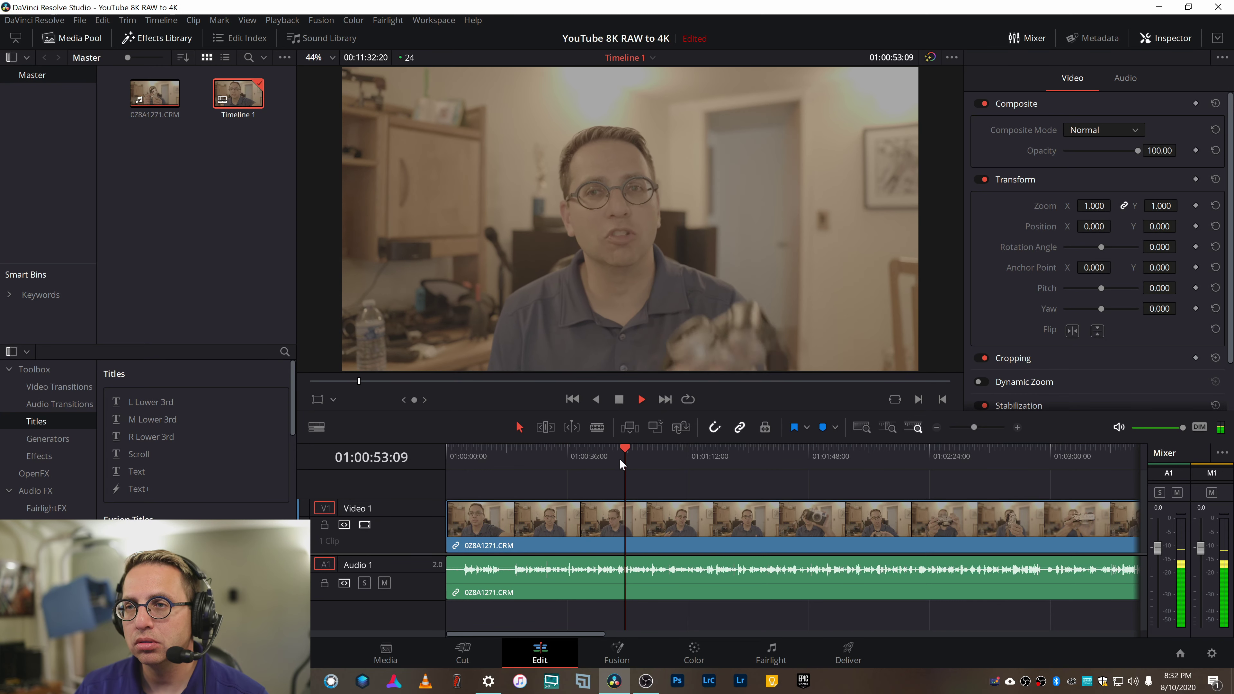
{"action": "left_click_drag", "start_coordinate": [626, 453], "coordinate": [675, 453]}
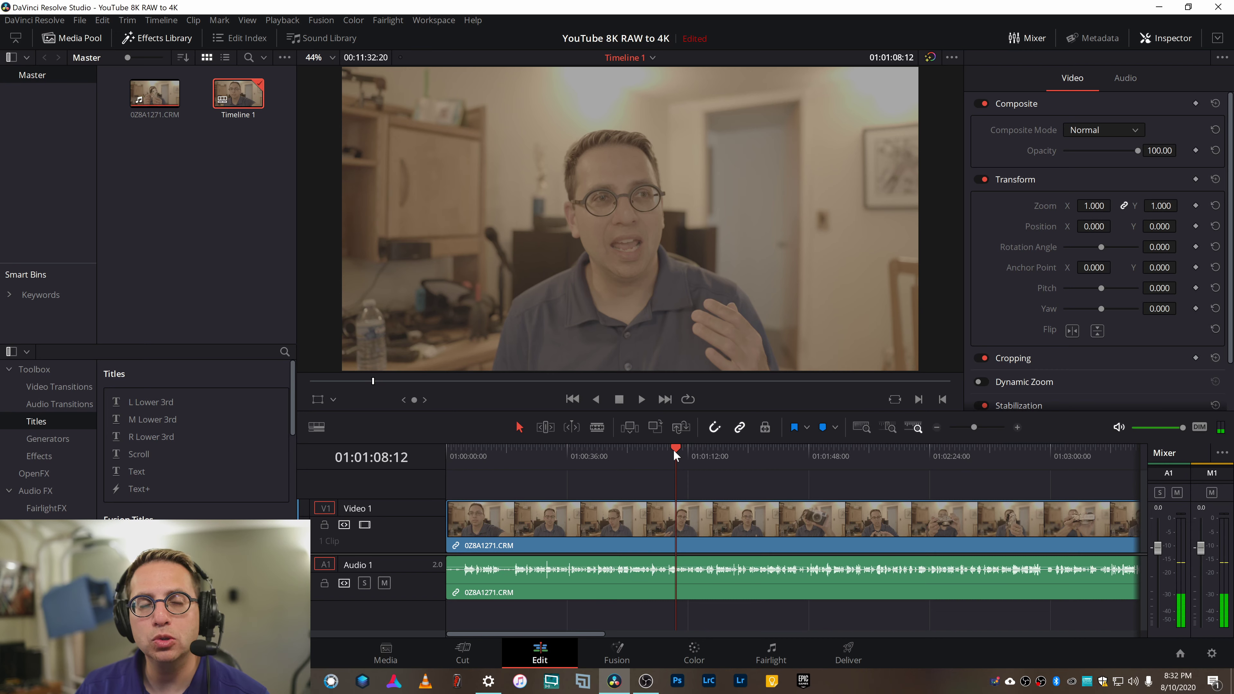
{"action": "left_click", "coordinate": [694, 654]}
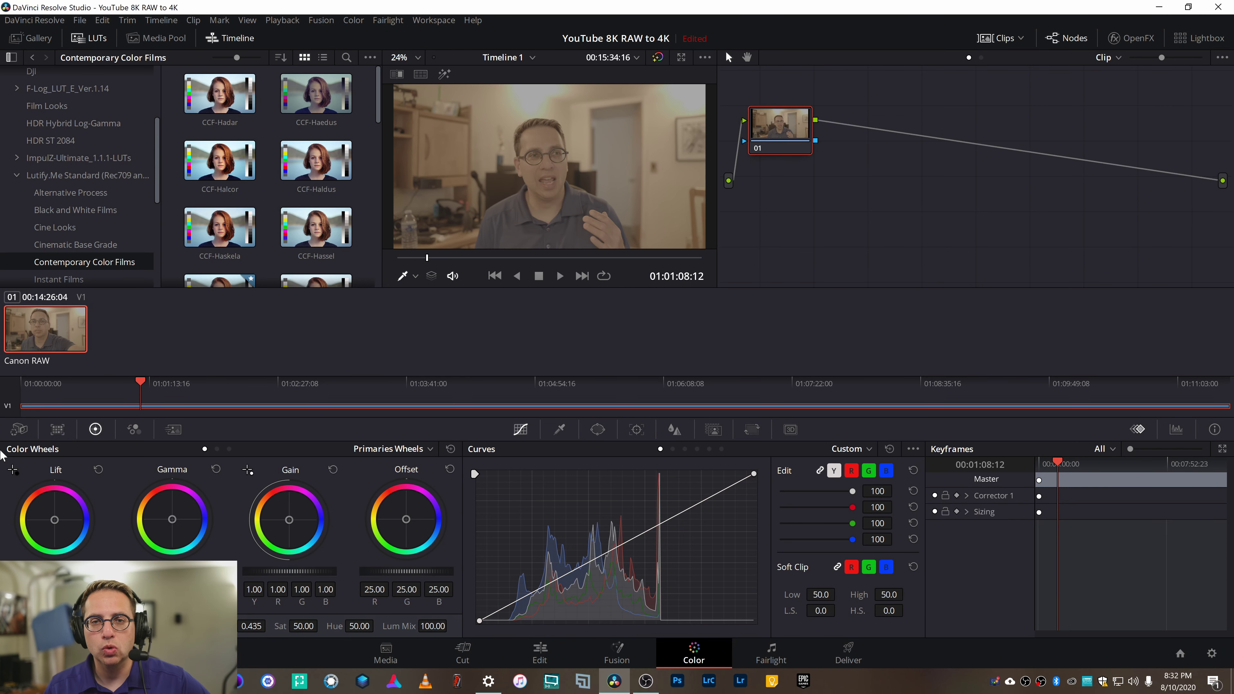
Show the clip's Camera Raw panel, currently decoded by Project with Canon Log 2 at ISO 800
{"action": "left_click", "coordinate": [16, 432]}
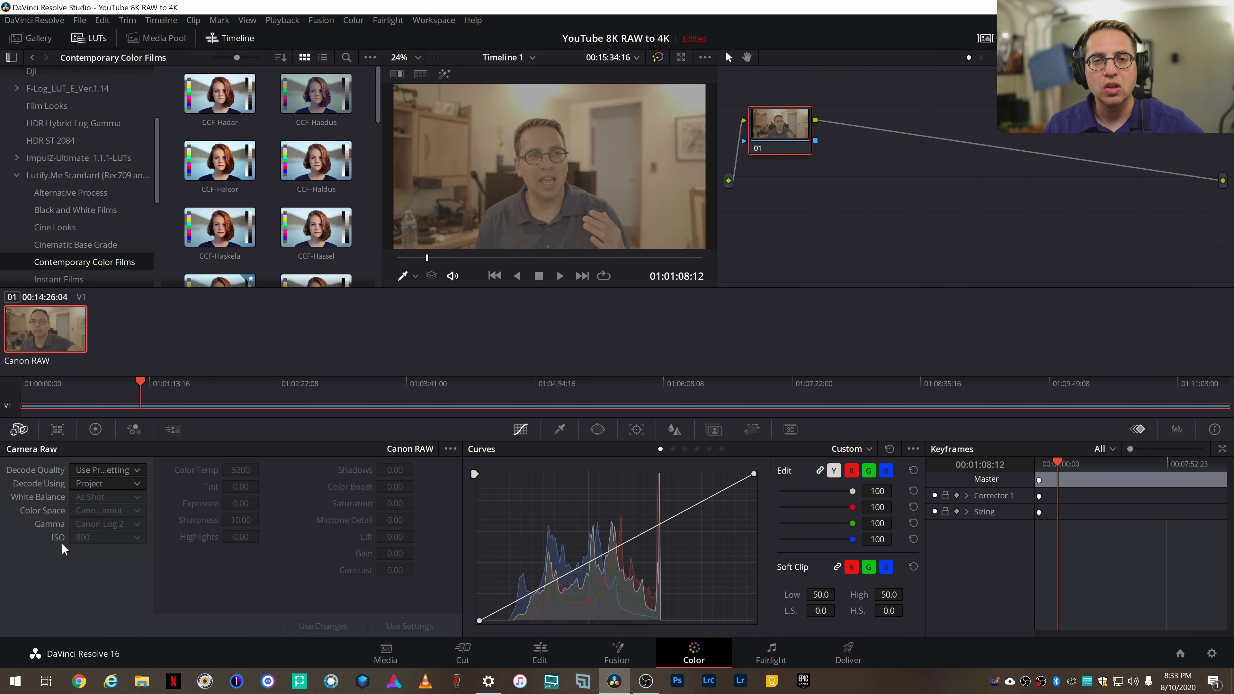
Decode at full resolution by Clip settings, with Custom white balance at 2400 colour temperature
{"action": "left_click", "coordinate": [104, 470]}
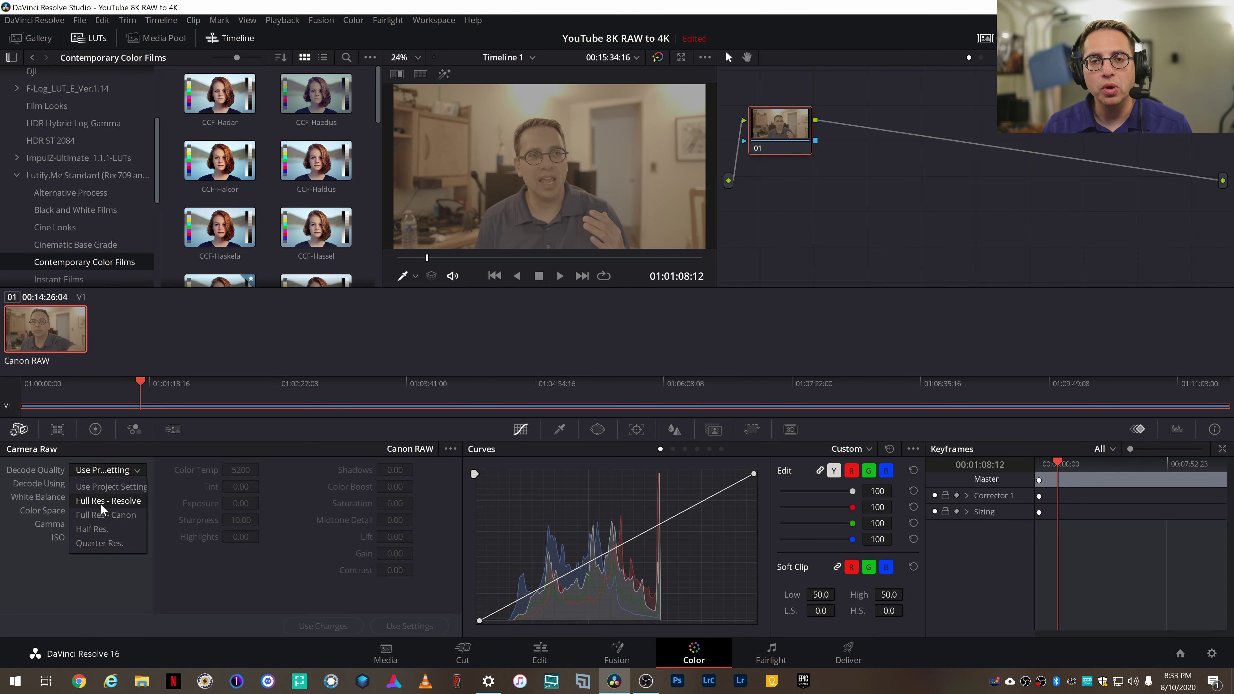
{"action": "left_click", "coordinate": [101, 515]}
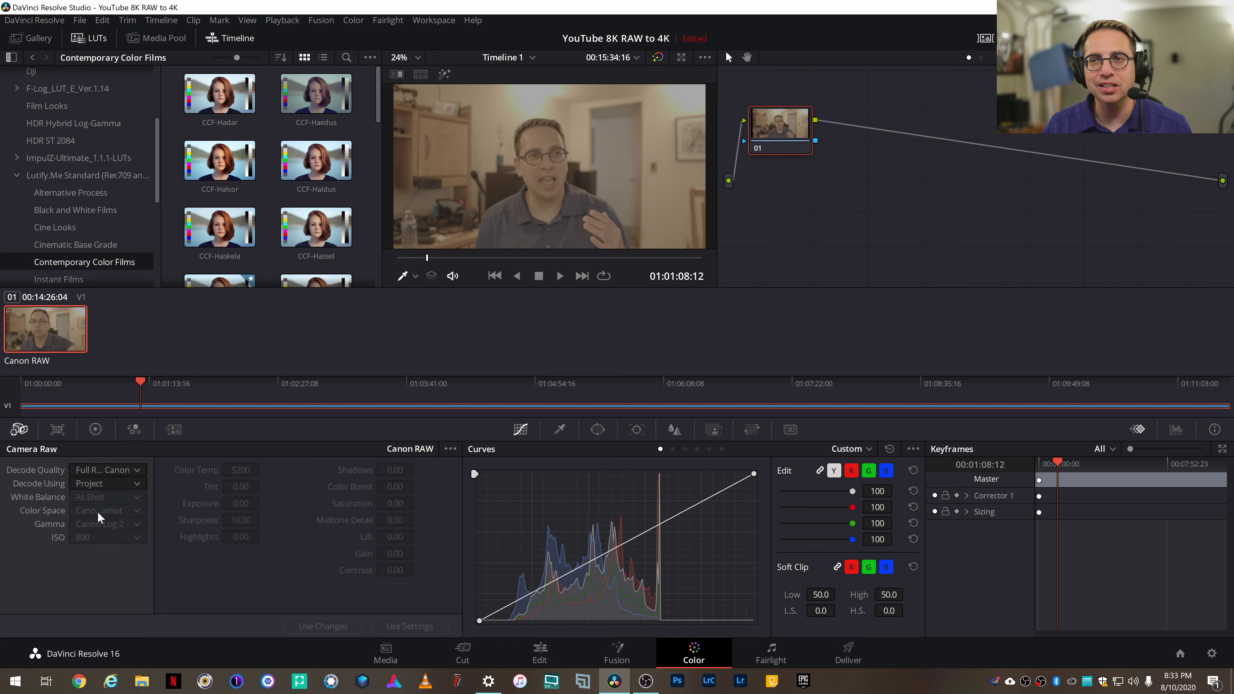
{"action": "left_click", "coordinate": [114, 487]}
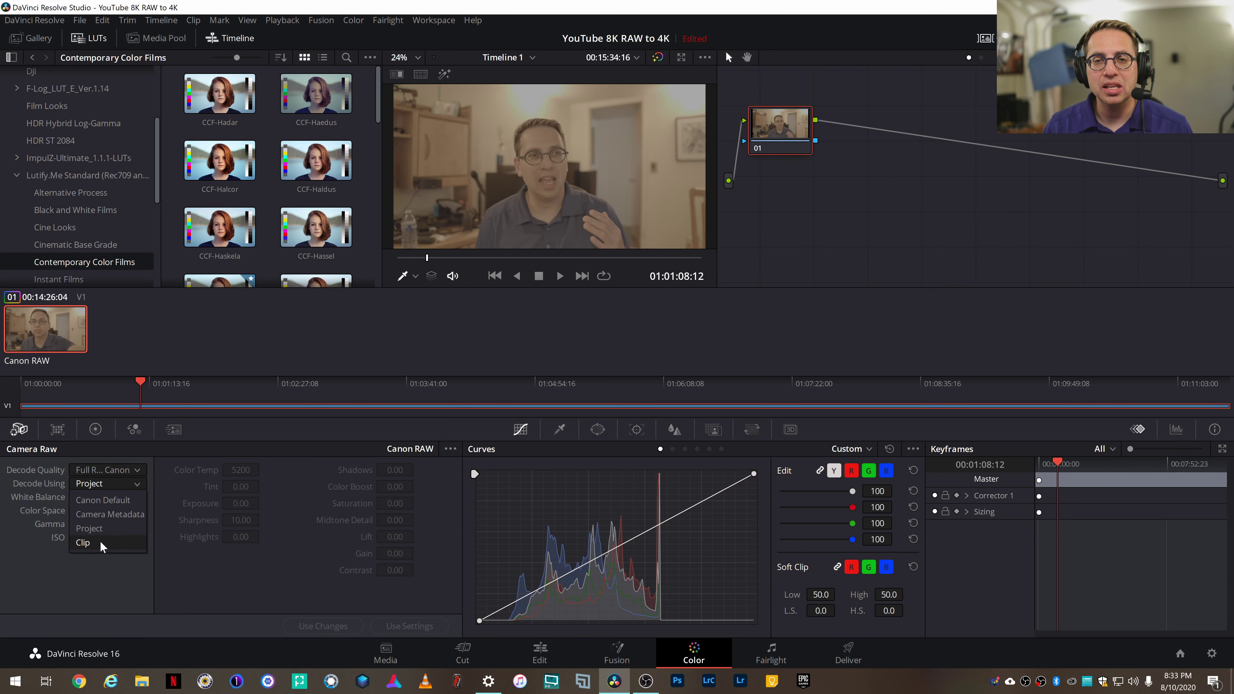
{"action": "left_click", "coordinate": [87, 542]}
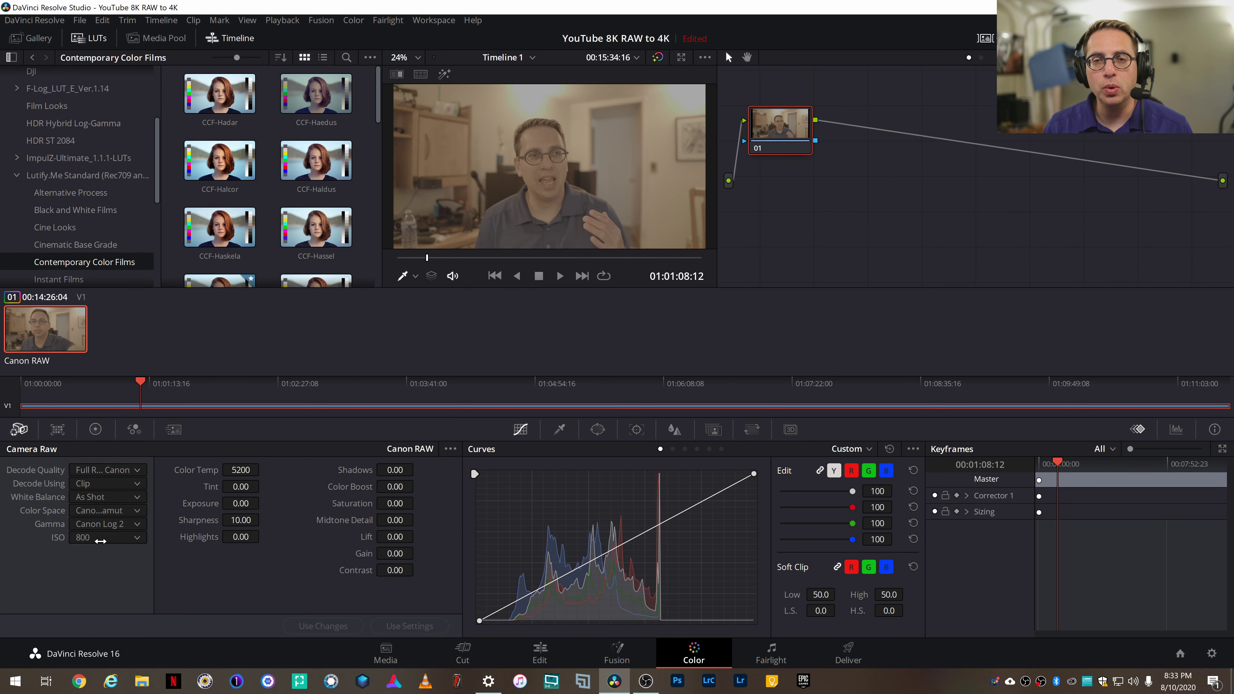
{"action": "left_click", "coordinate": [106, 497]}
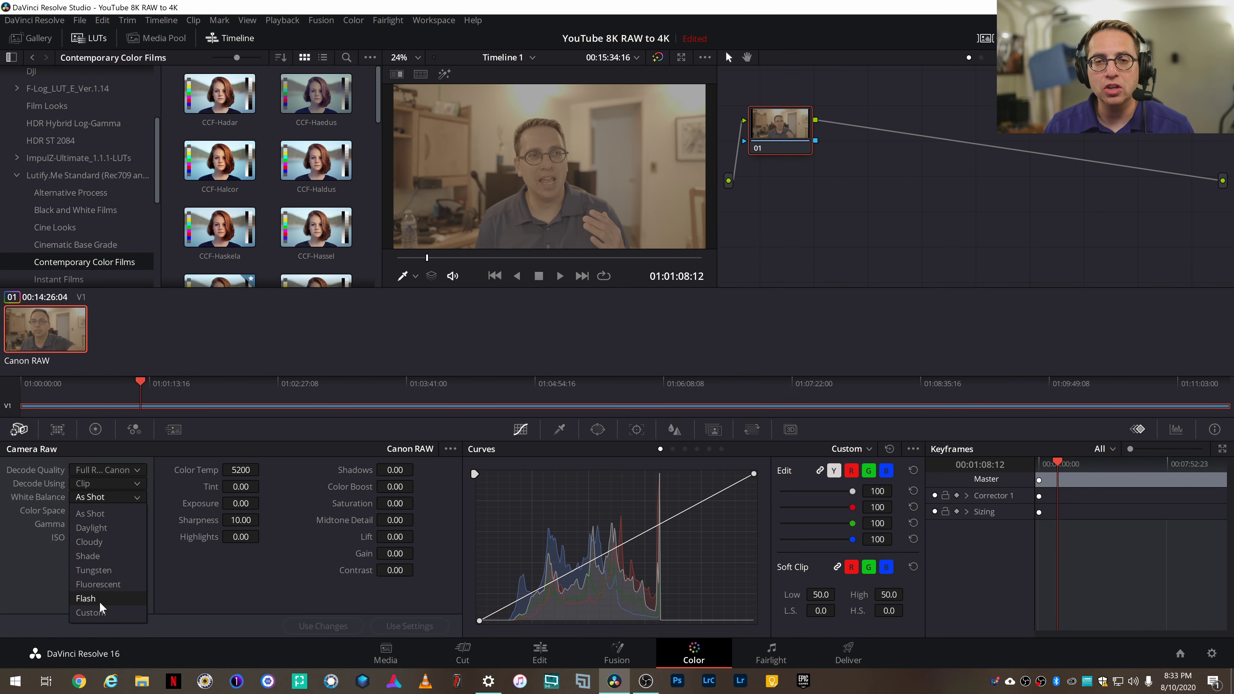
{"action": "left_click", "coordinate": [101, 611]}
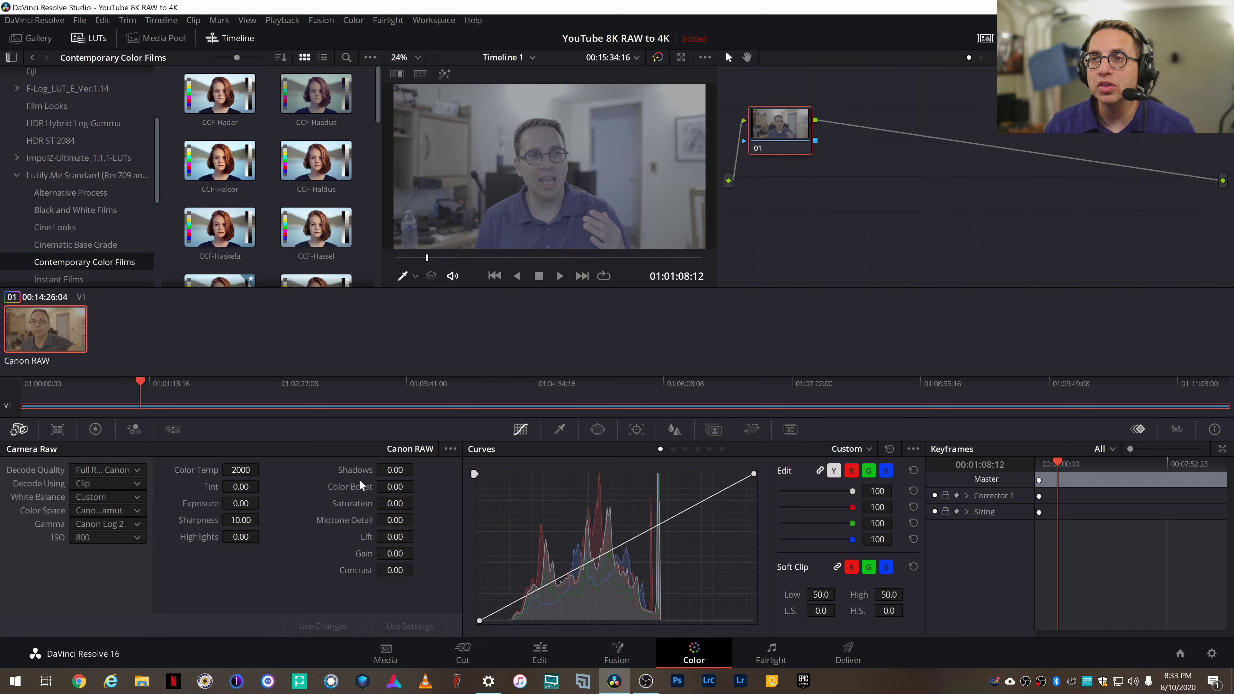
{"action": "left_click_drag", "start_coordinate": [263, 469], "coordinate": [279, 469]}
Set the raw Gamma to Canon Log 3 and Color Space to Rec.709
{"action": "left_click", "coordinate": [108, 516]}
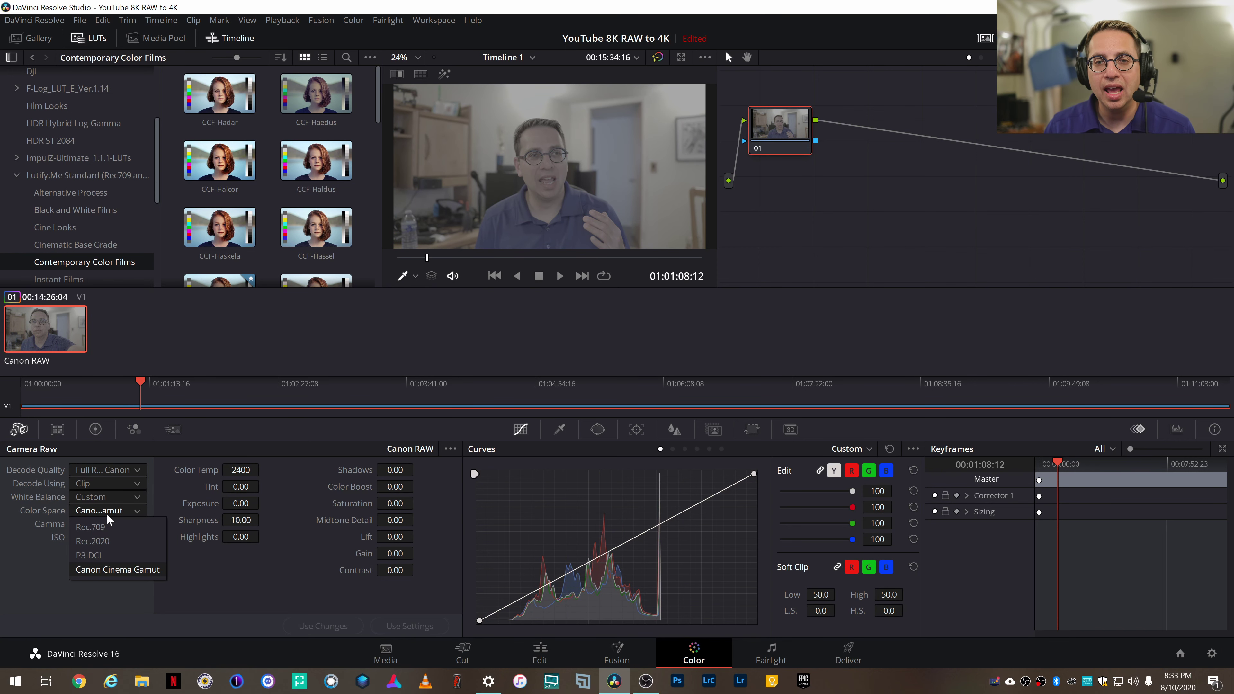
{"action": "left_click", "coordinate": [107, 515]}
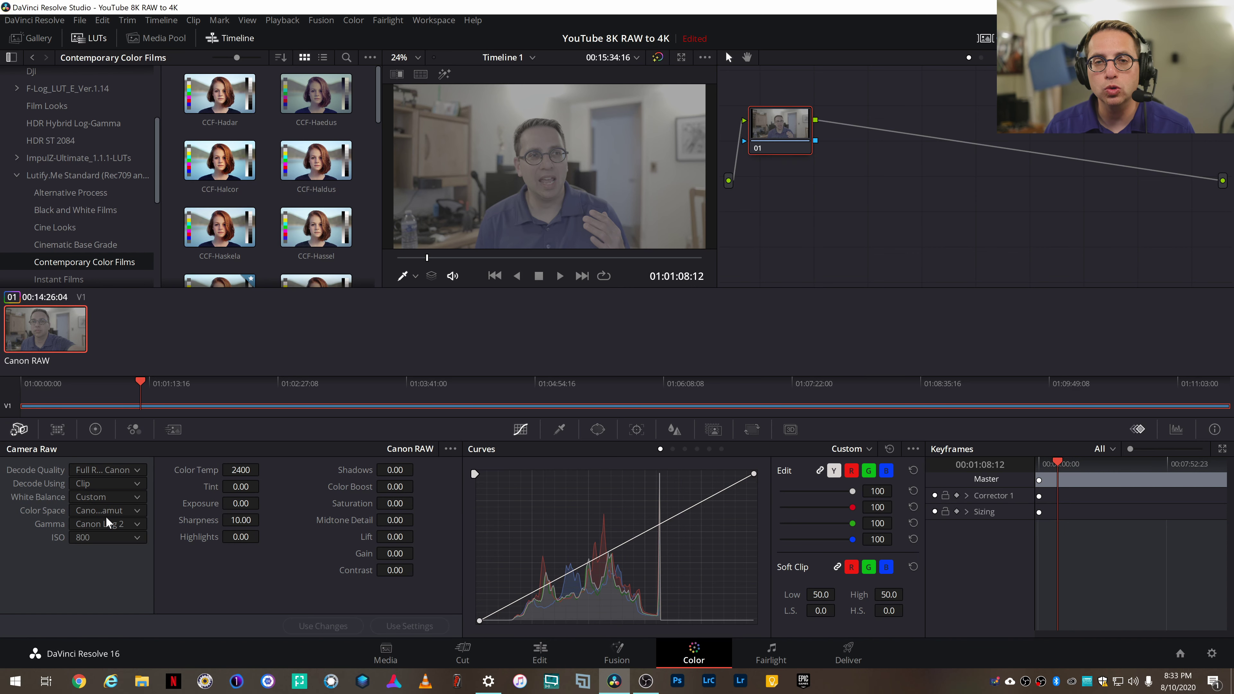
{"action": "left_click", "coordinate": [107, 523]}
{"action": "left_click", "coordinate": [116, 584]}
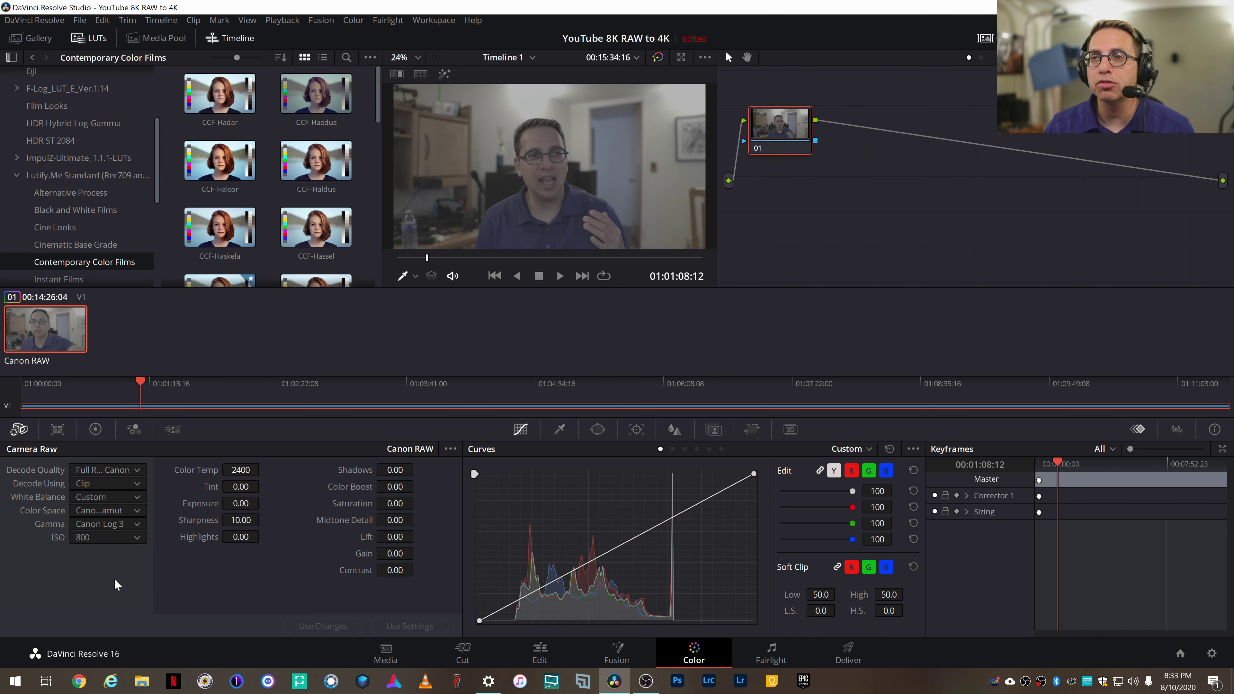
{"action": "left_click", "coordinate": [112, 513]}
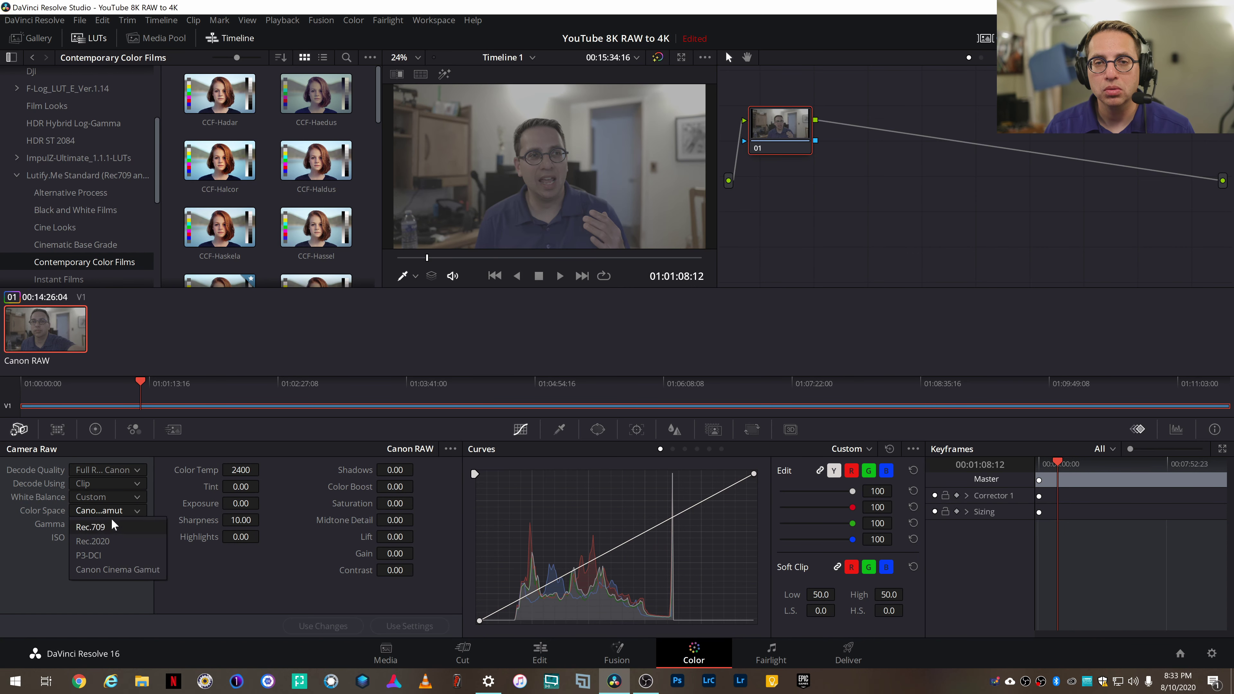
{"action": "left_click", "coordinate": [113, 525]}
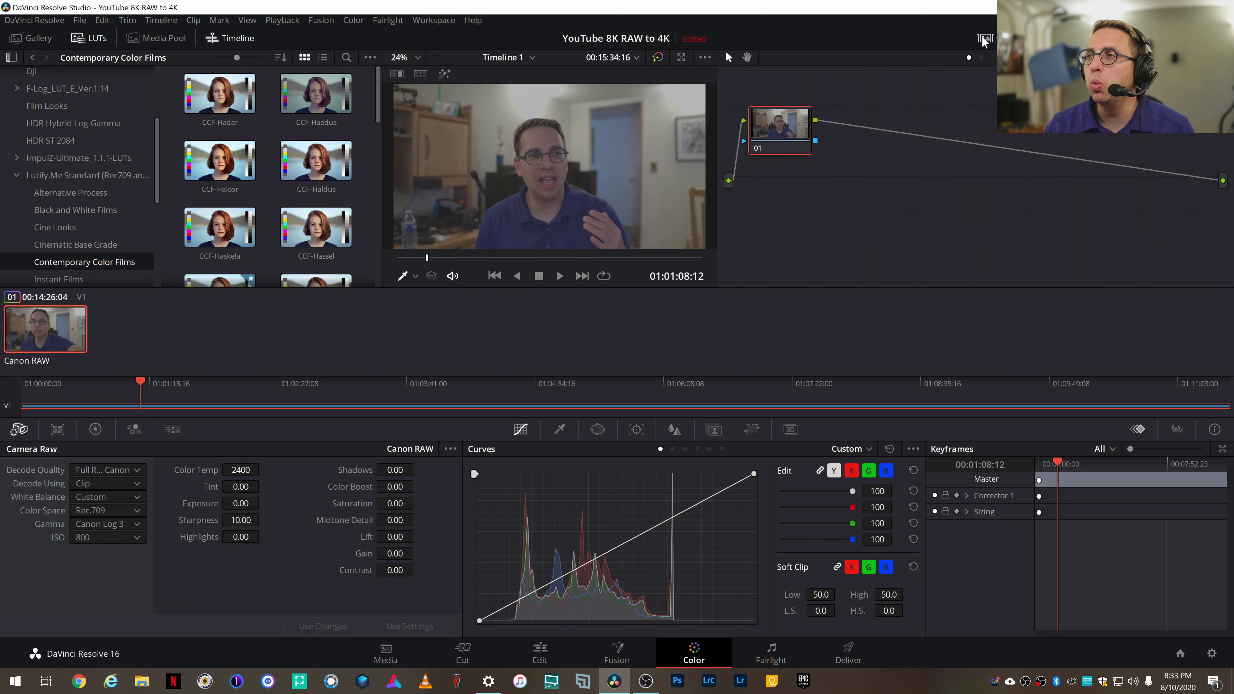
{"action": "left_click", "coordinate": [989, 39]}
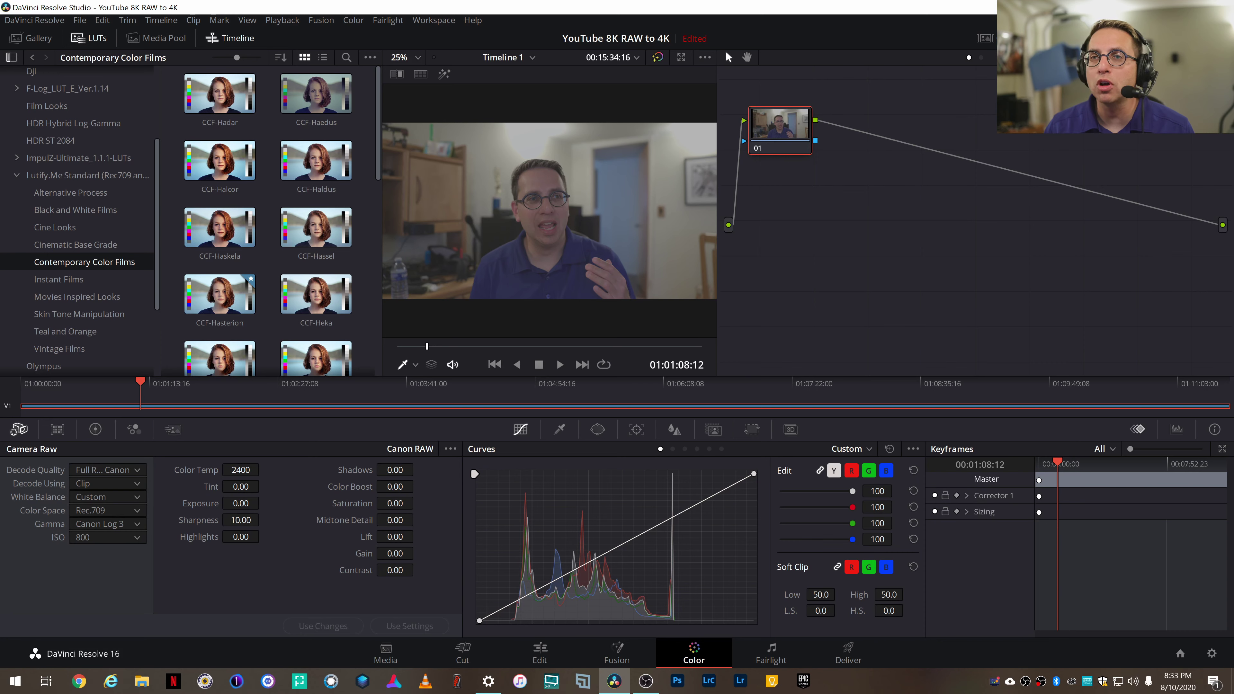
Compare Canon Cinema Gamut and Rec.709 gamma, then keep Rec.709 colour space with Canon Log 3
{"action": "left_click", "coordinate": [85, 40]}
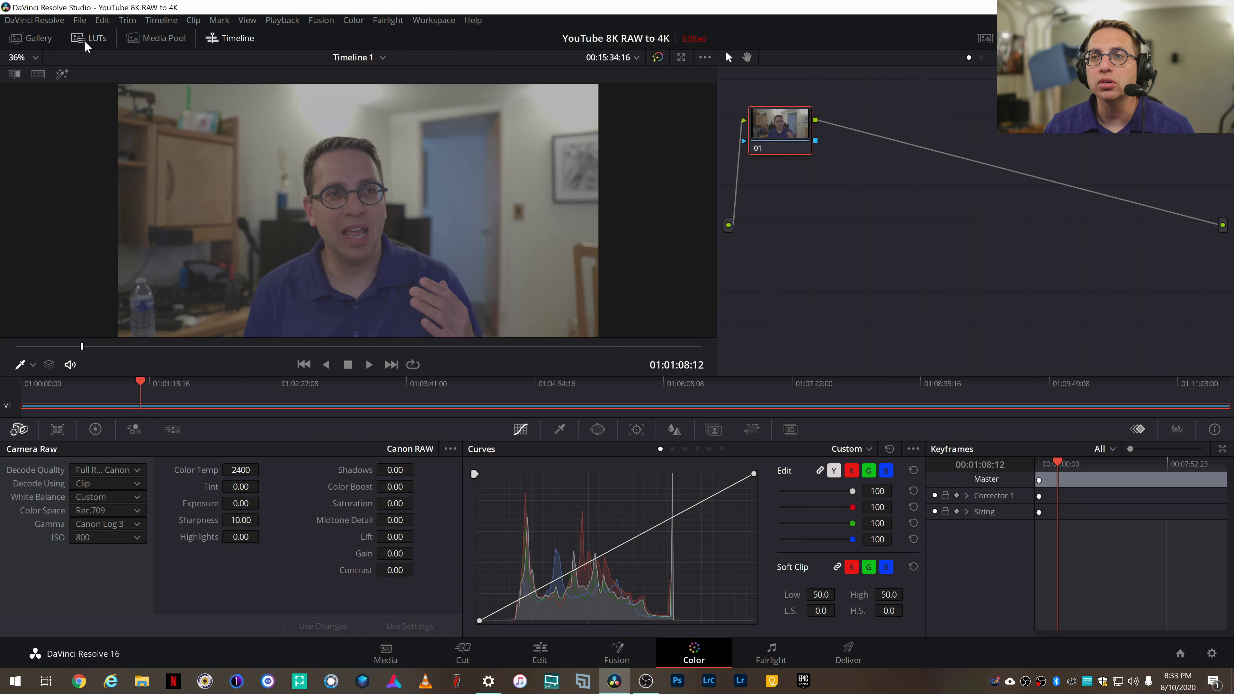
{"action": "left_click", "coordinate": [119, 510]}
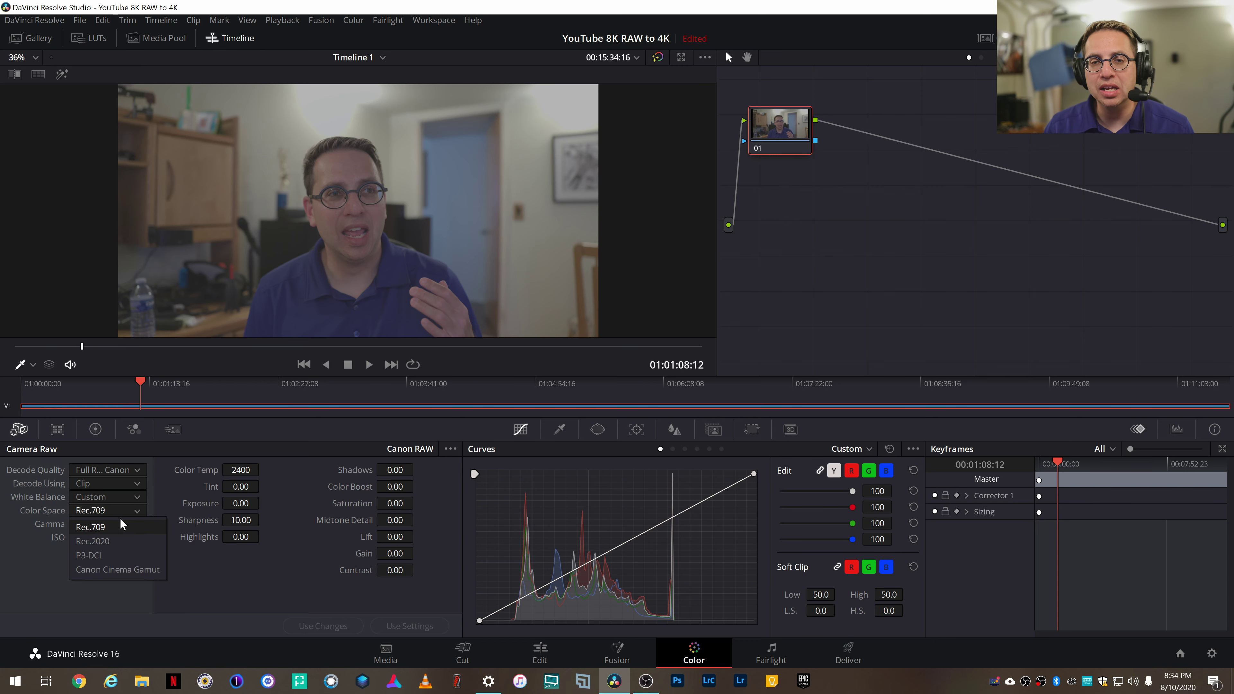
{"action": "left_click", "coordinate": [123, 569]}
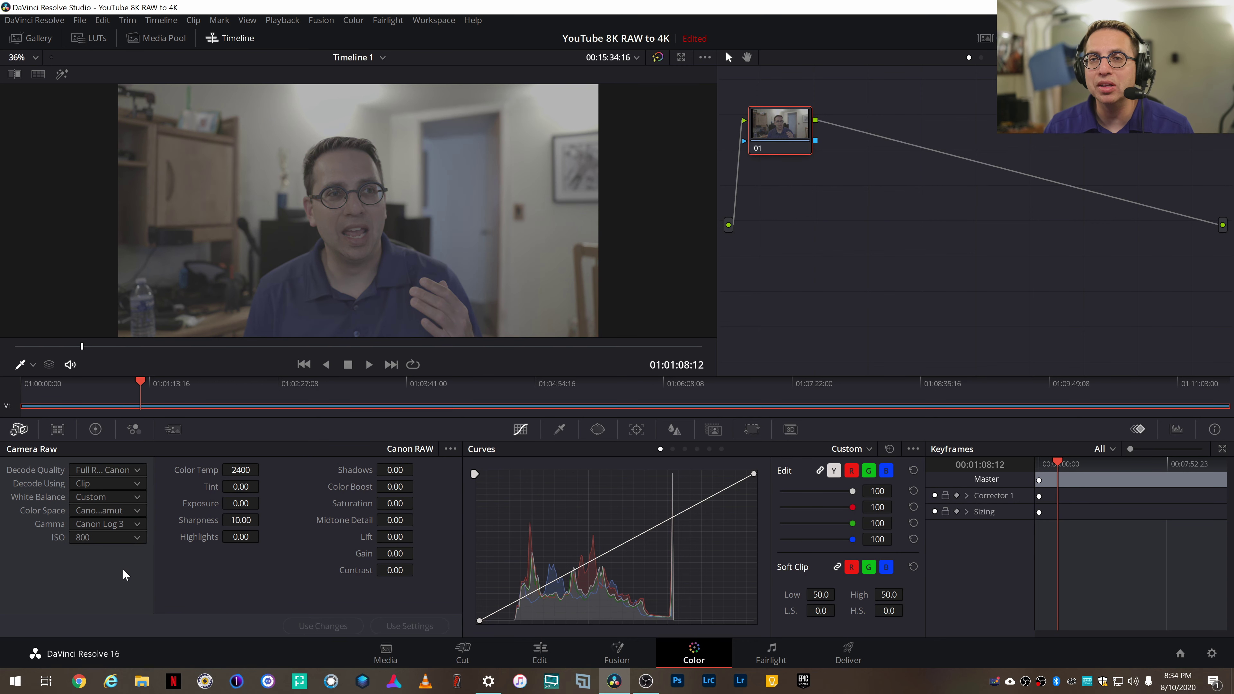
{"action": "left_click", "coordinate": [111, 508]}
{"action": "left_click", "coordinate": [110, 524]}
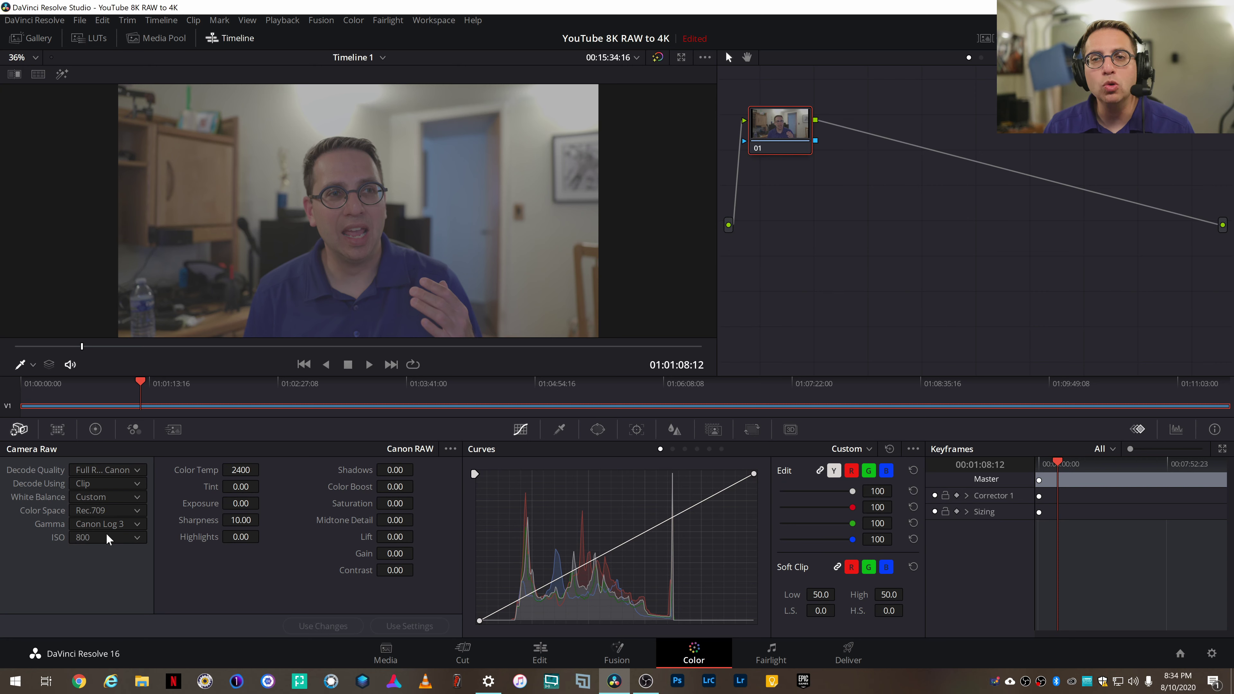
{"action": "left_click", "coordinate": [128, 521]}
{"action": "left_click", "coordinate": [126, 534]}
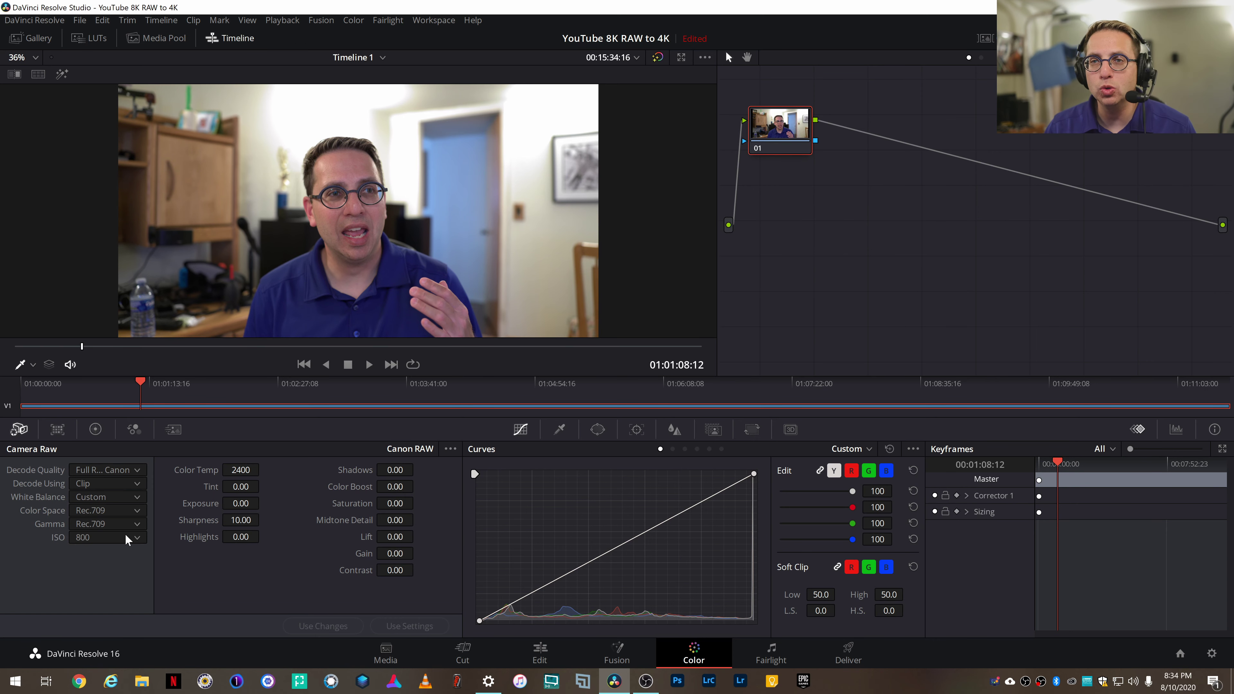
{"action": "left_click", "coordinate": [119, 512]}
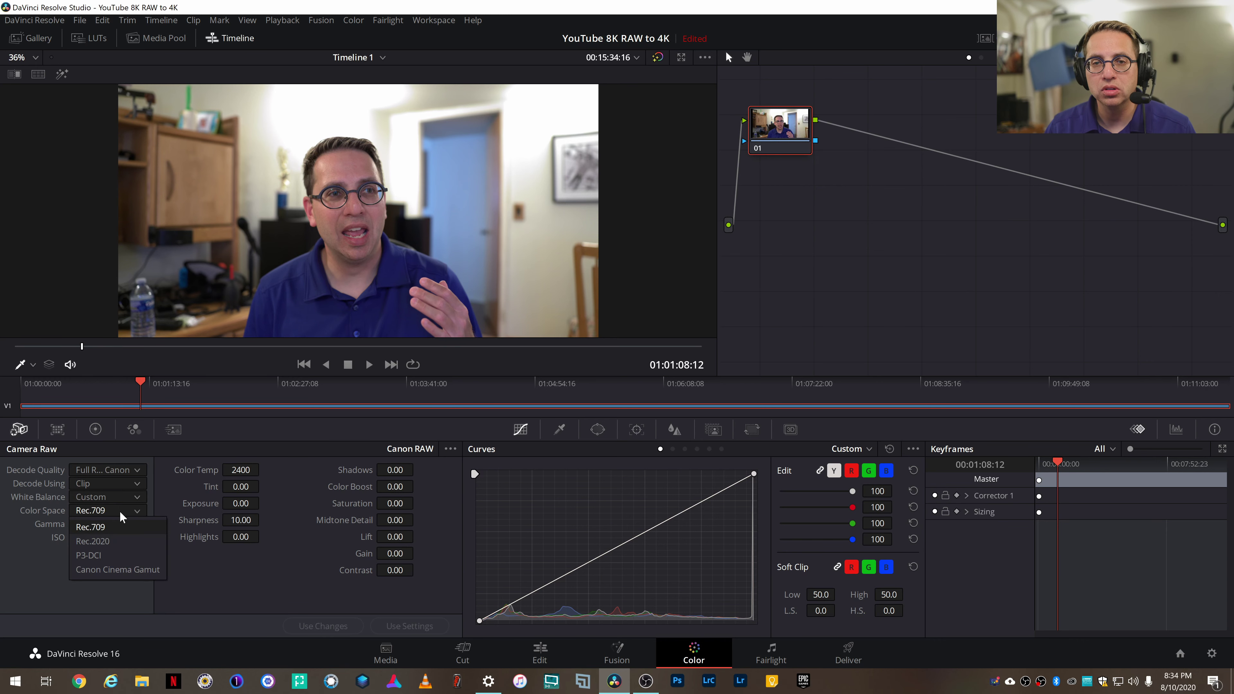
{"action": "left_click", "coordinate": [119, 566]}
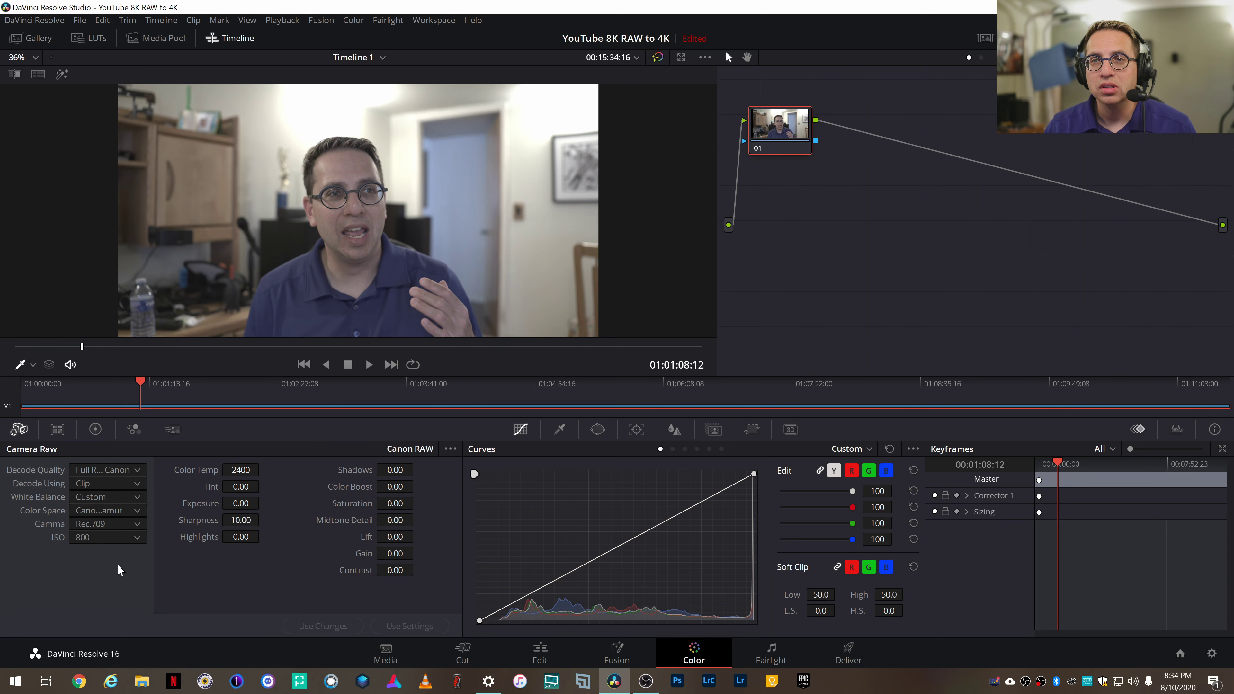
{"action": "left_click", "coordinate": [92, 511]}
{"action": "left_click", "coordinate": [96, 525]}
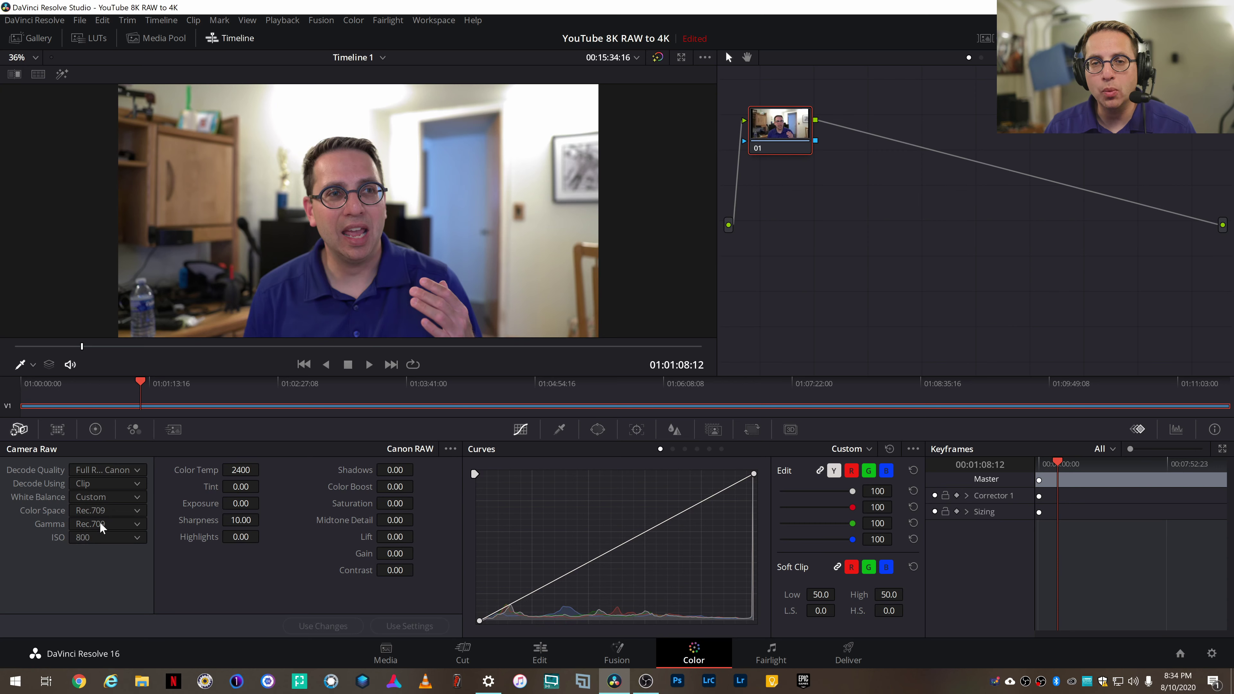
{"action": "left_click", "coordinate": [108, 525]}
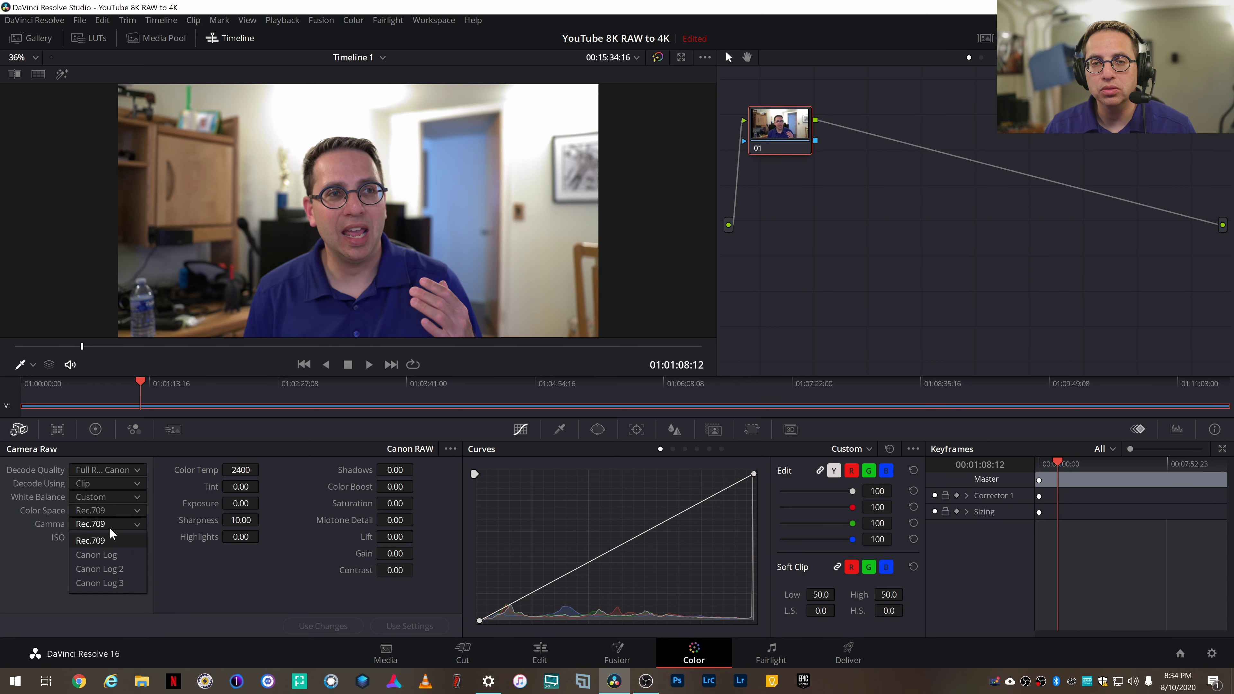
{"action": "left_click", "coordinate": [119, 584]}
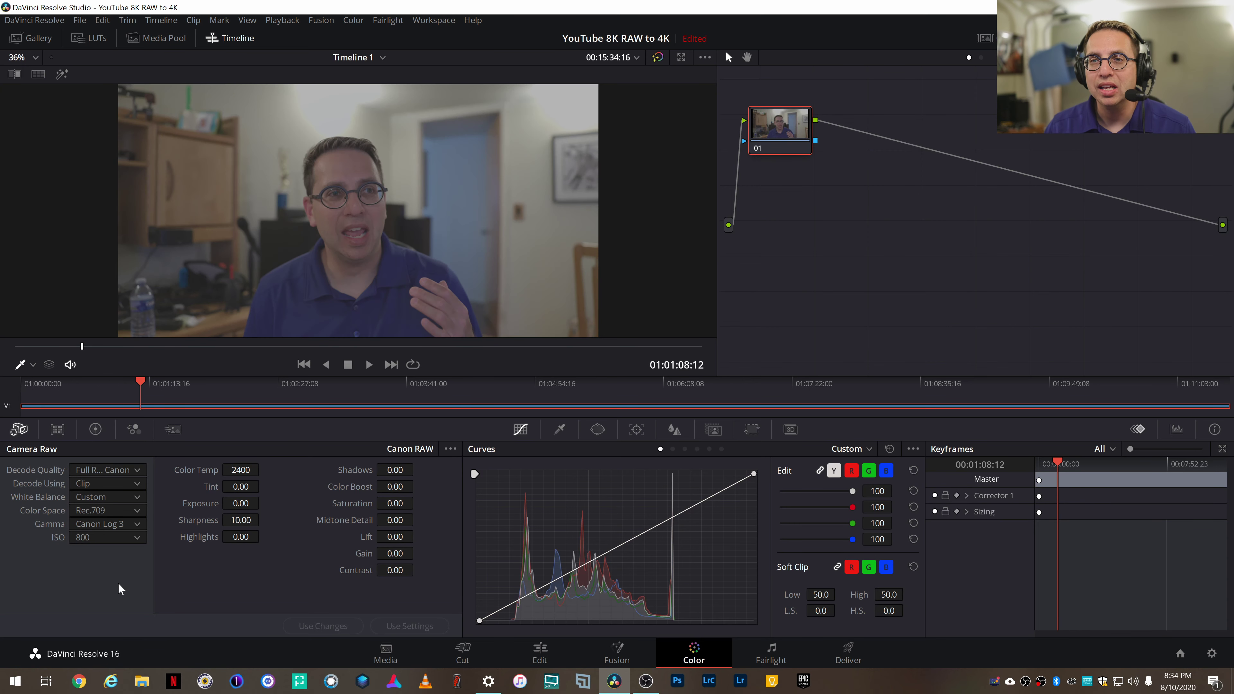
Raise the raw ISO to 1600, then return to the Edit page
{"action": "left_click", "coordinate": [124, 535]}
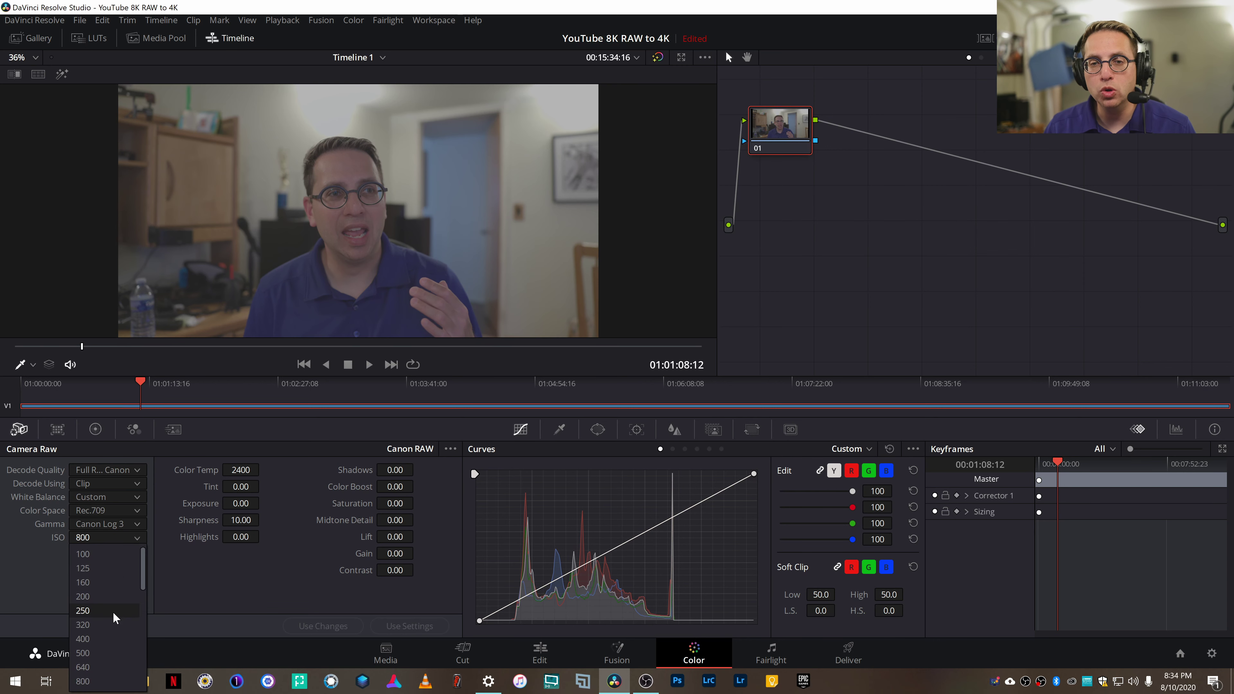
{"action": "scroll", "coordinate": [112, 627], "scroll_direction": "down", "scroll_amount": 3}
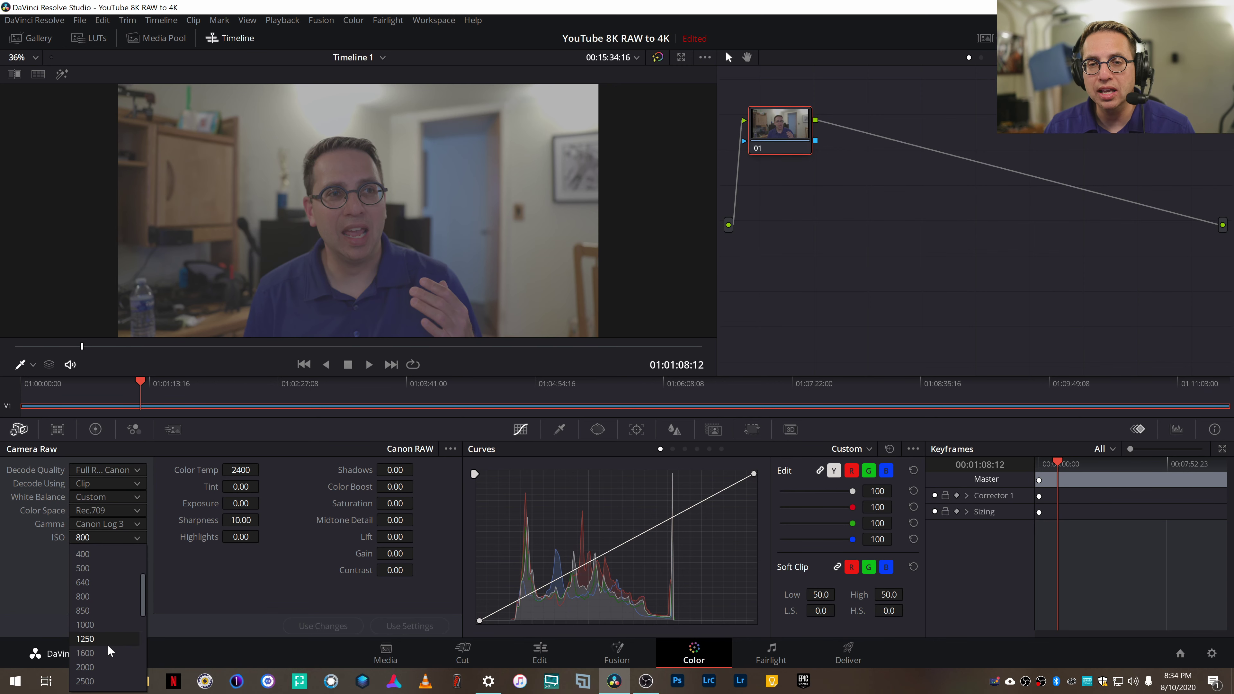
{"action": "left_click", "coordinate": [107, 645]}
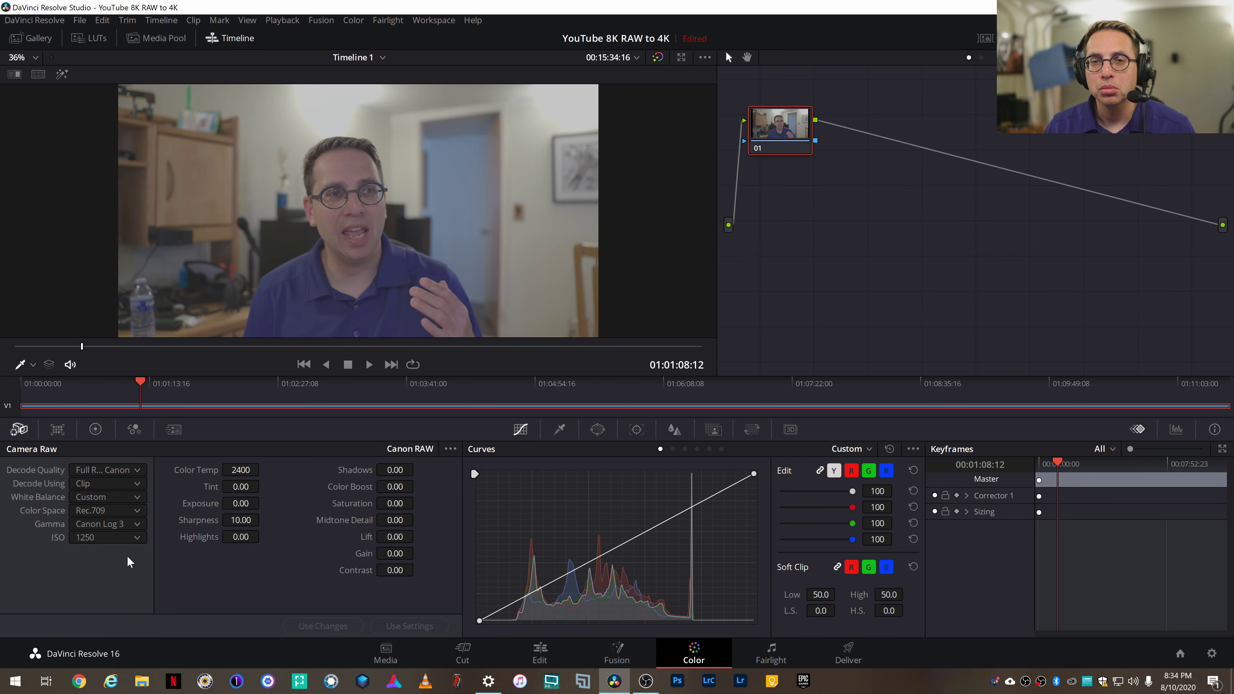
{"action": "left_click", "coordinate": [136, 525]}
{"action": "left_click", "coordinate": [135, 524]}
{"action": "left_click", "coordinate": [125, 536]}
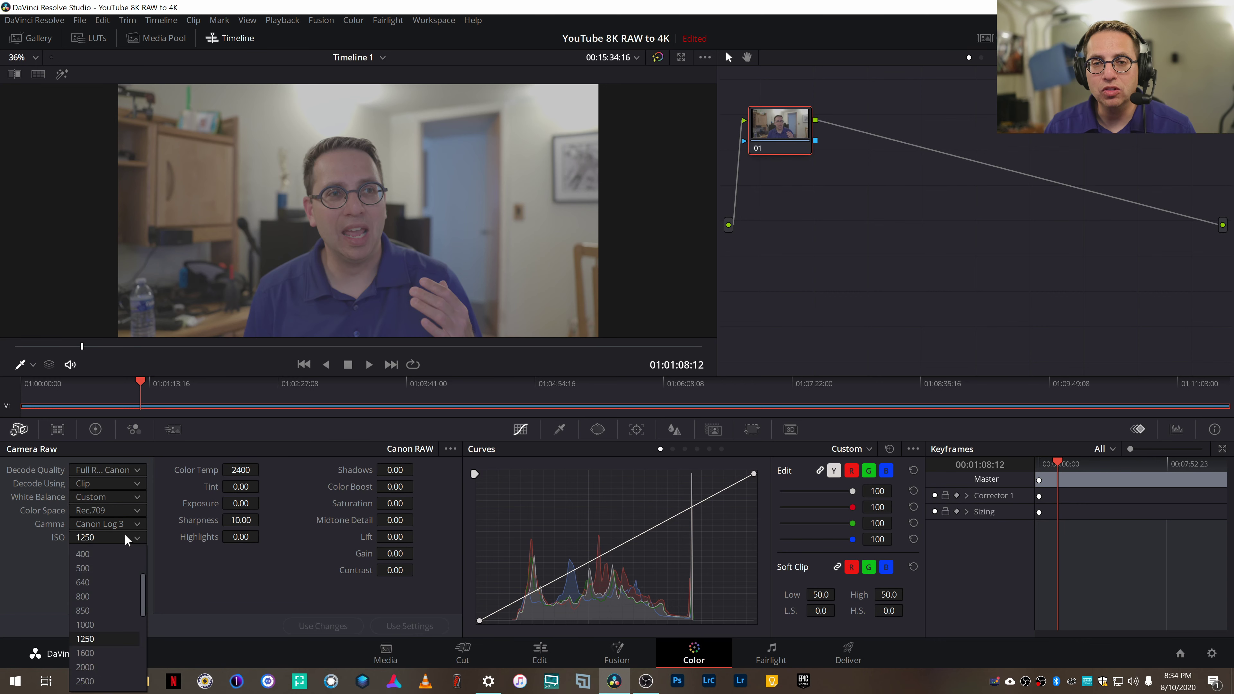
{"action": "left_click", "coordinate": [108, 649]}
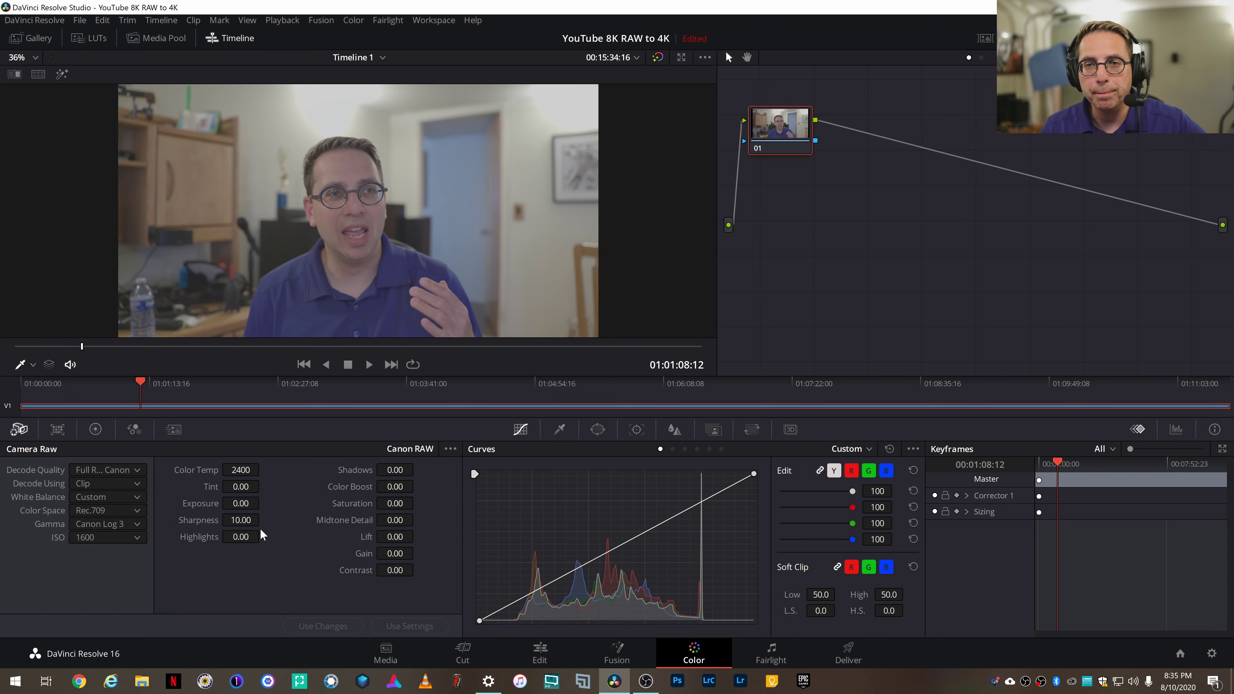
{"action": "left_click", "coordinate": [530, 650]}
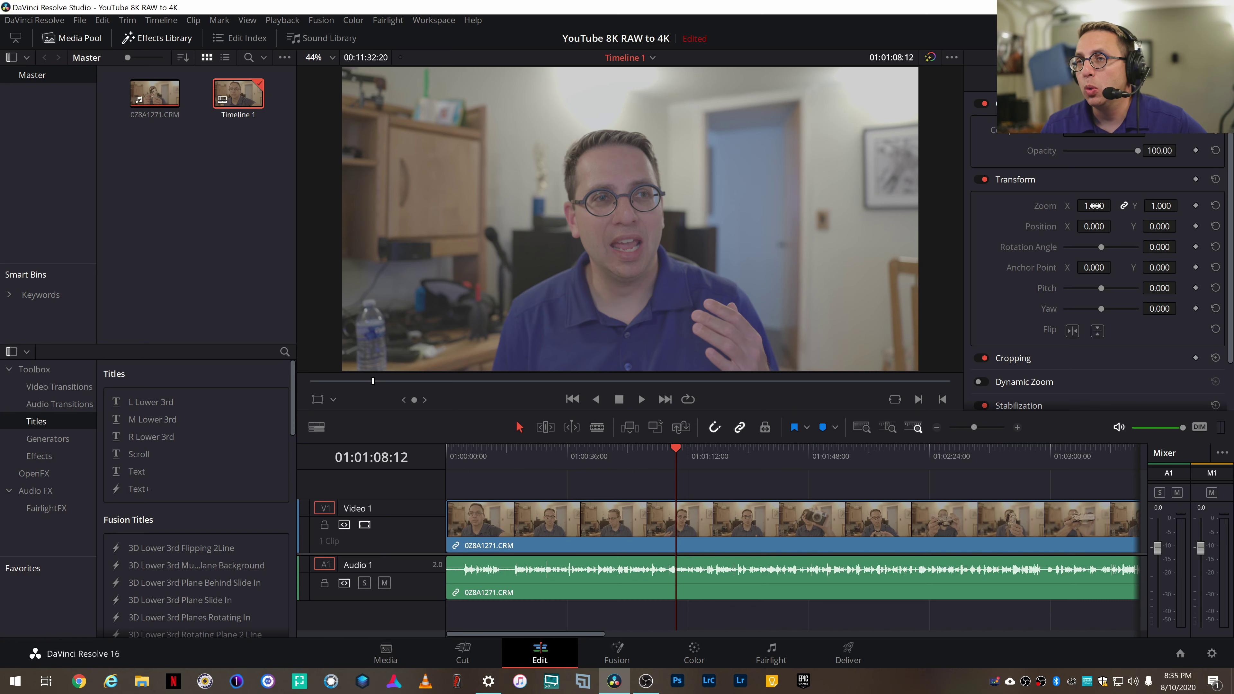
Reframe the clip in the Inspector to zoom 1.240, position X 16 and Y 44
{"action": "left_click_drag", "start_coordinate": [1096, 206], "coordinate": [1006, 221]}
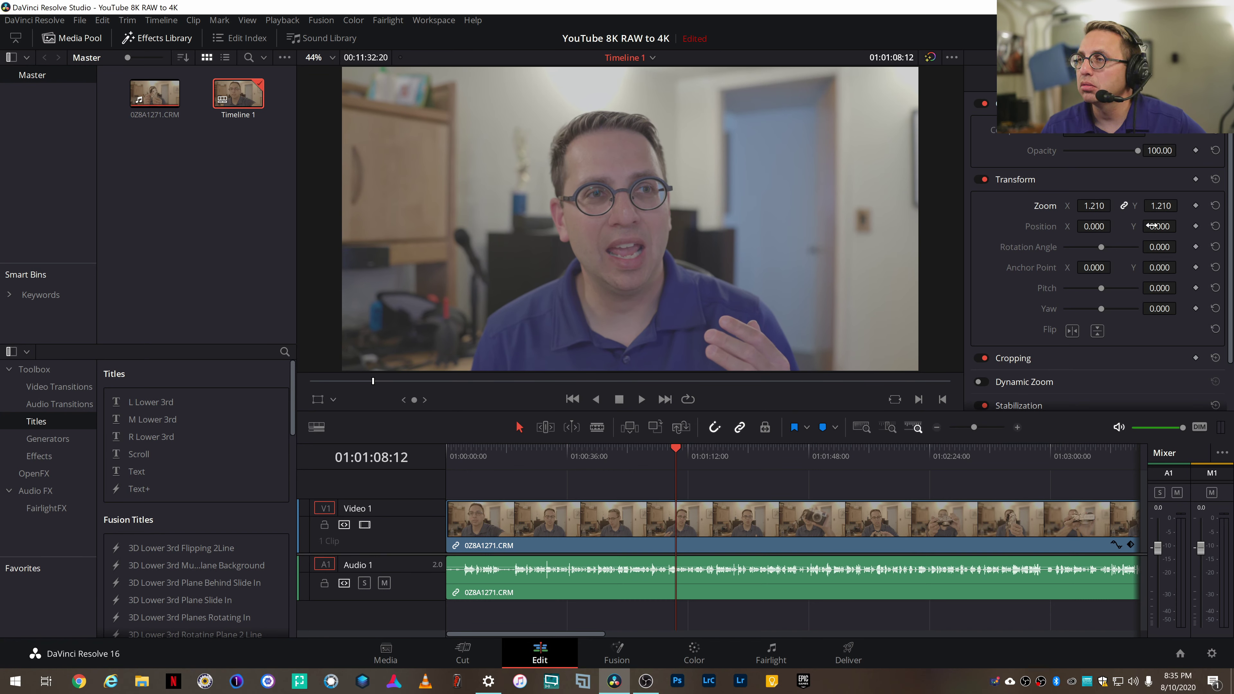
{"action": "left_click_drag", "start_coordinate": [1151, 226], "coordinate": [1180, 226]}
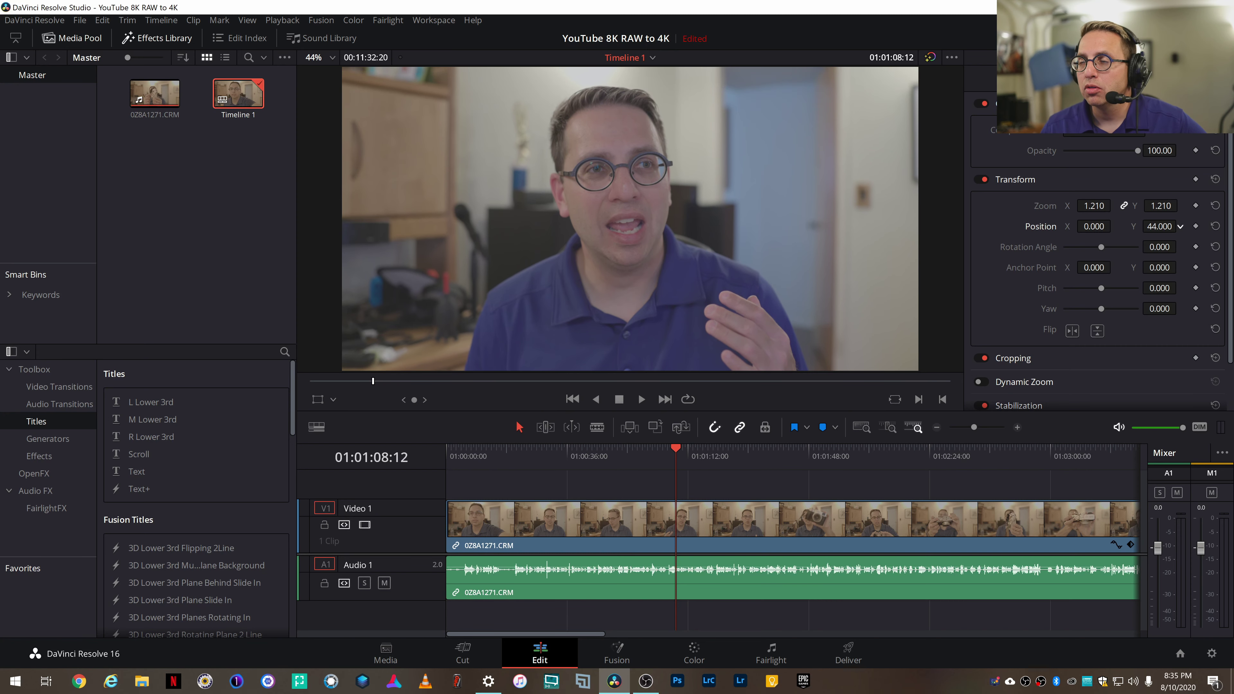
{"action": "left_click_drag", "start_coordinate": [1093, 205], "coordinate": [1099, 208]}
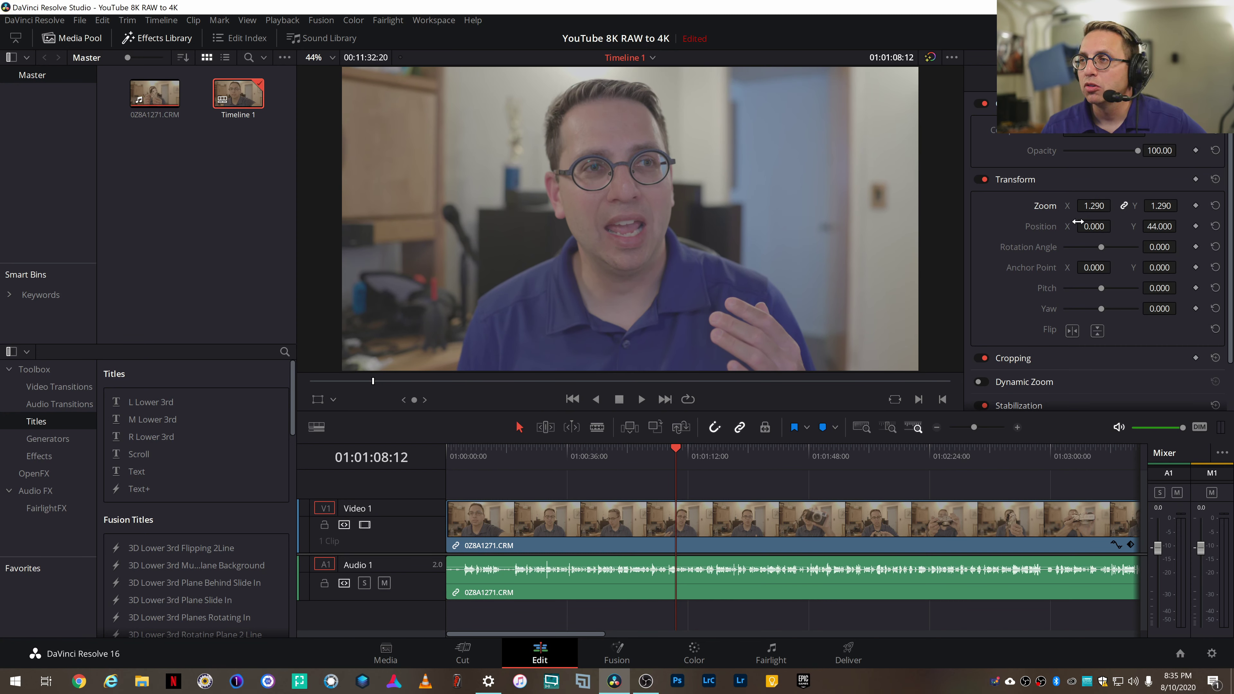
{"action": "left_click_drag", "start_coordinate": [1099, 206], "coordinate": [1096, 206]}
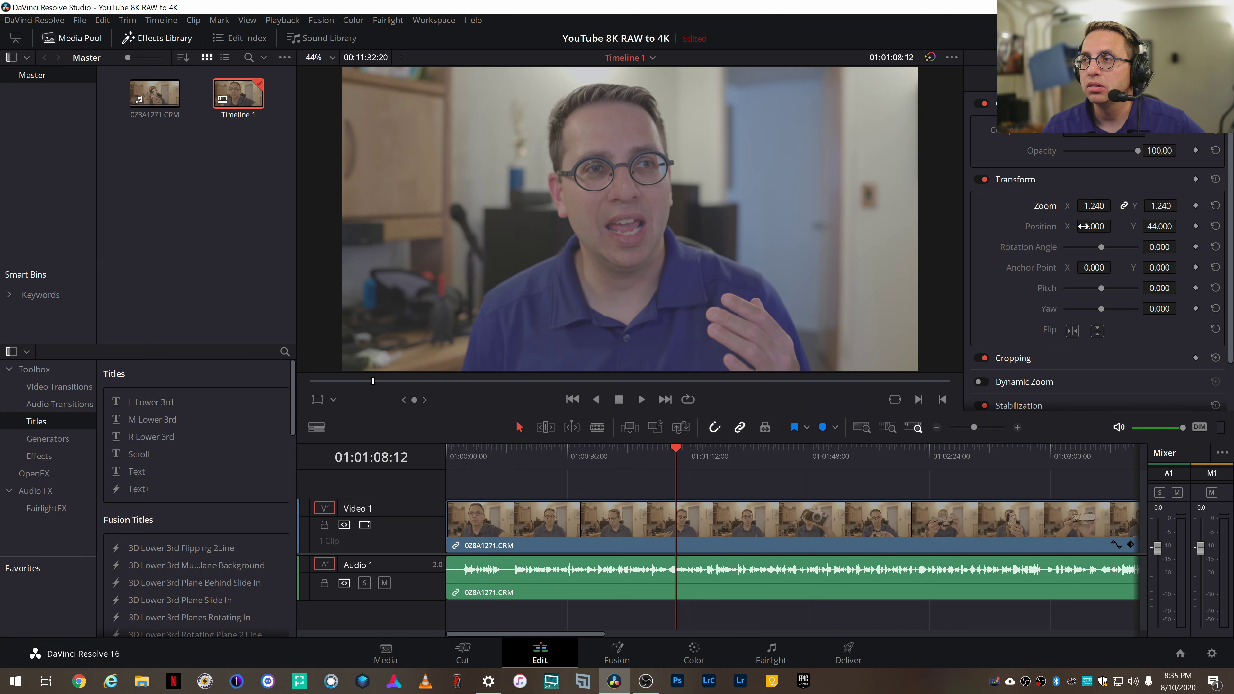
{"action": "left_click_drag", "start_coordinate": [1096, 226], "coordinate": [1115, 225]}
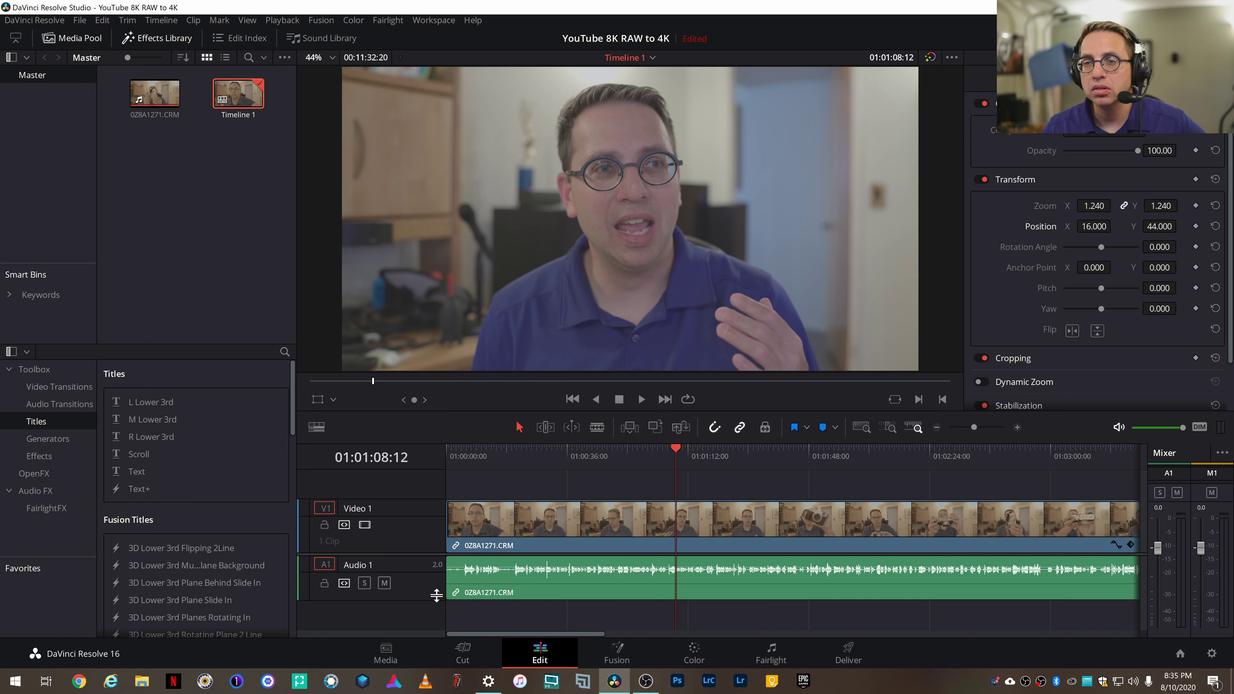
{"action": "left_click", "coordinate": [692, 654]}
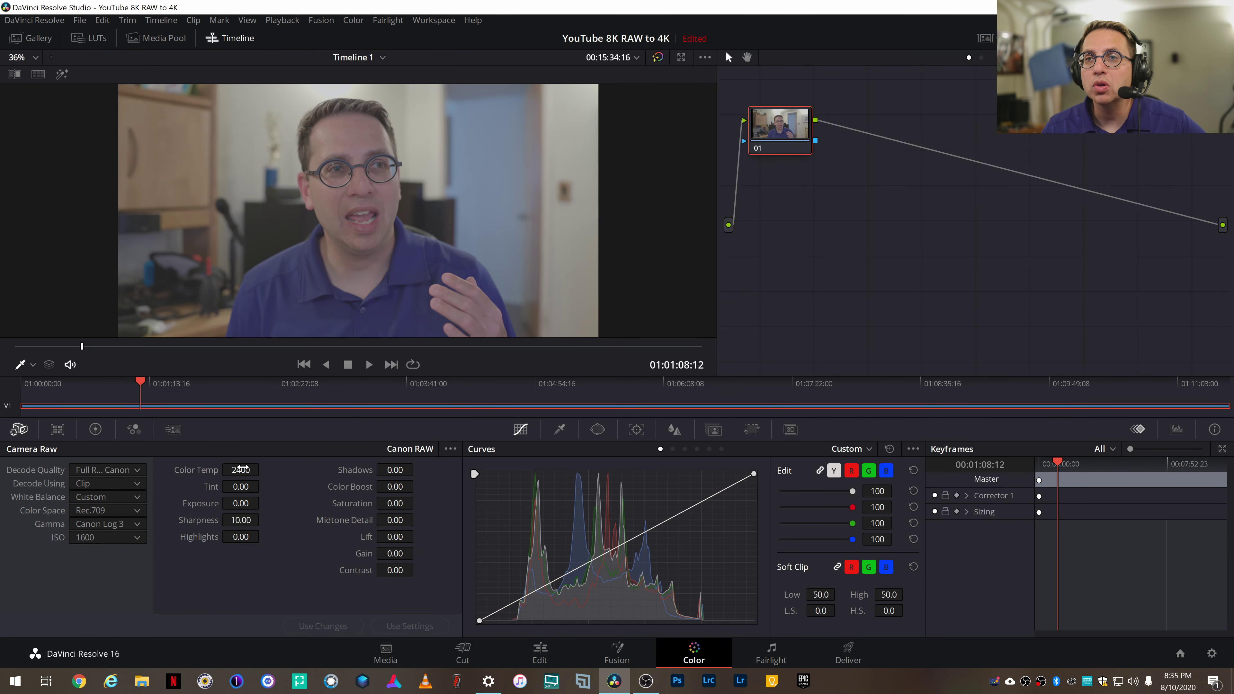
Tune Camera Raw to colour temp 2270, tint 0.70, shadows 25, highlights 8.50, contrast 75.50, gain 0.10
{"action": "mouse_move", "coordinate": [263, 470]}
{"action": "left_mouse_down"}
{"action": "mouse_move", "coordinate": [243, 469]}
{"action": "mouse_move", "coordinate": [263, 470]}
{"action": "left_mouse_up"}
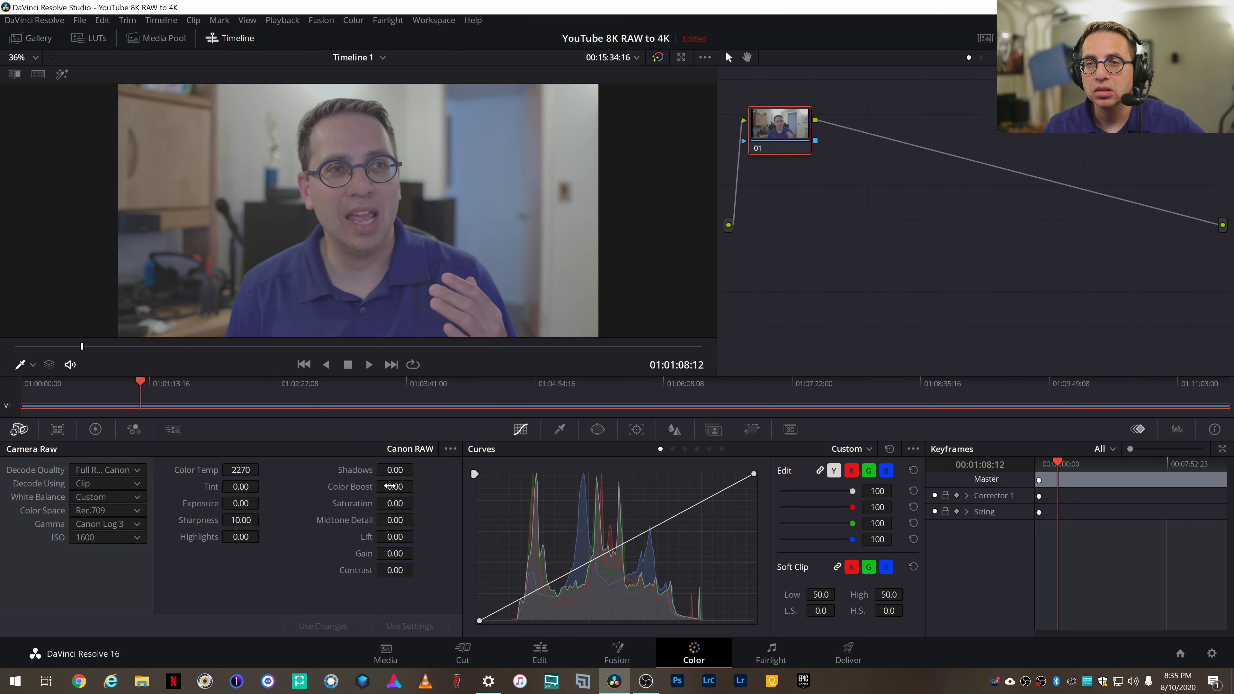
{"action": "left_click_drag", "start_coordinate": [381, 470], "coordinate": [417, 469]}
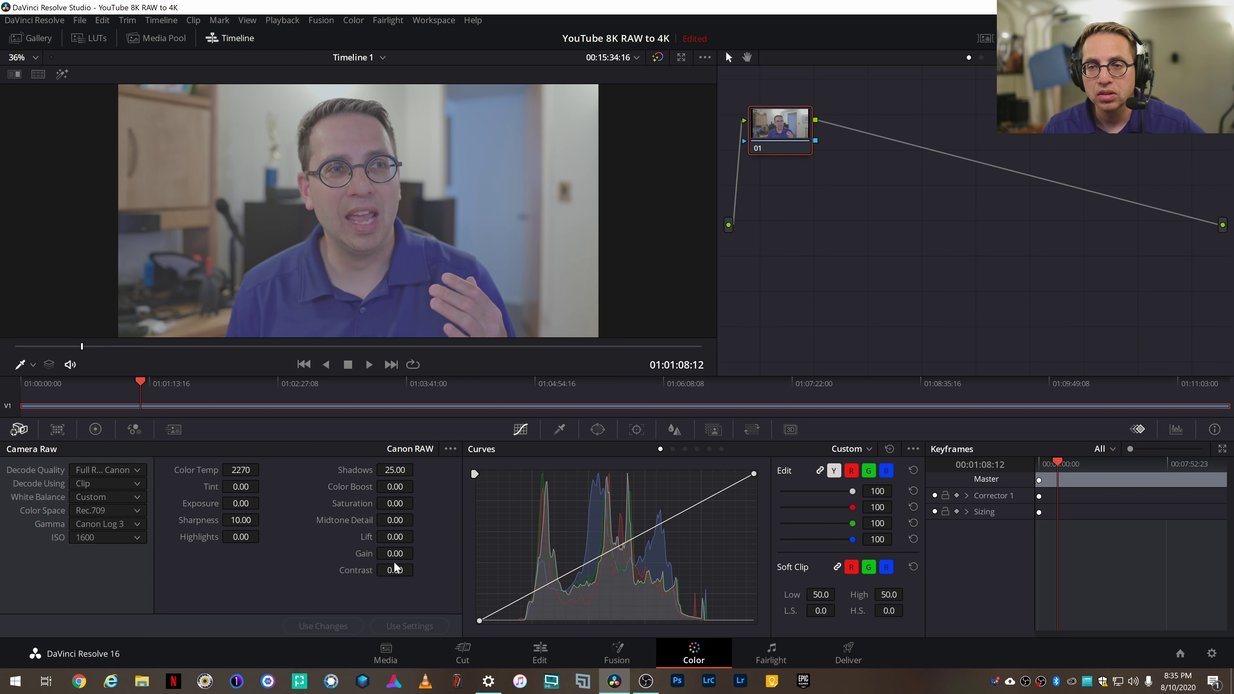
{"action": "left_click_drag", "start_coordinate": [393, 569], "coordinate": [418, 569]}
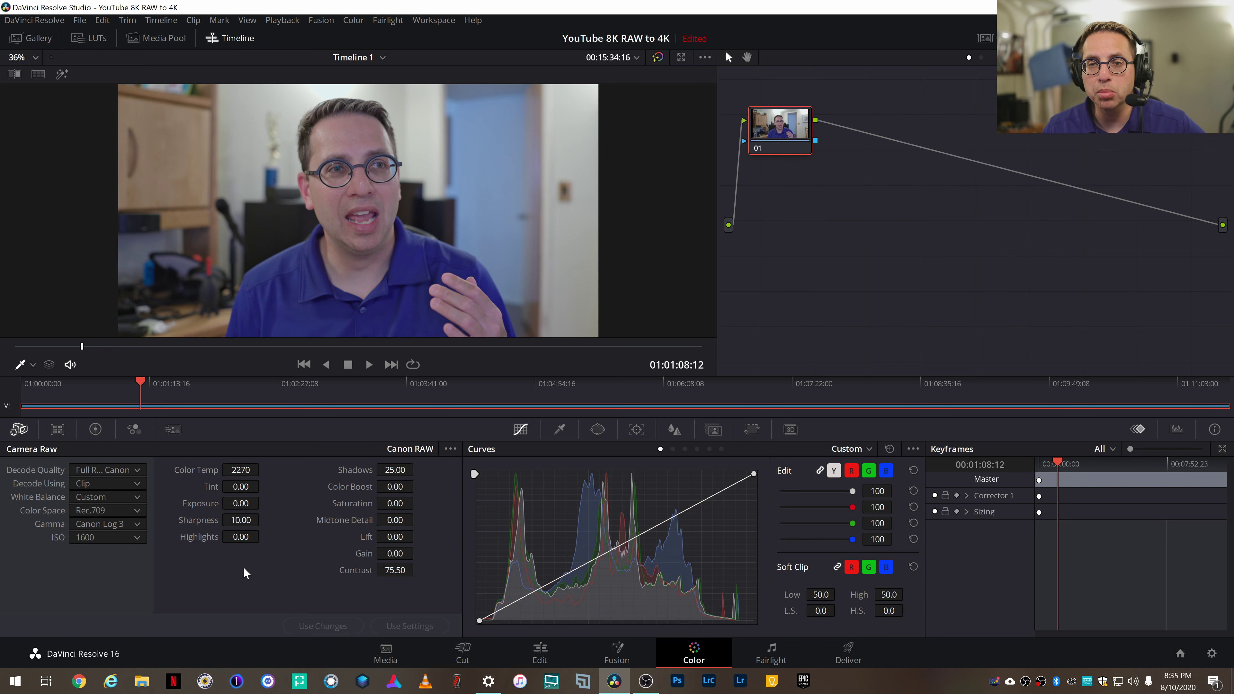
{"action": "mouse_move", "coordinate": [241, 536]}
{"action": "left_mouse_down"}
{"action": "mouse_move", "coordinate": [228, 536]}
{"action": "mouse_move", "coordinate": [263, 535]}
{"action": "left_mouse_up"}
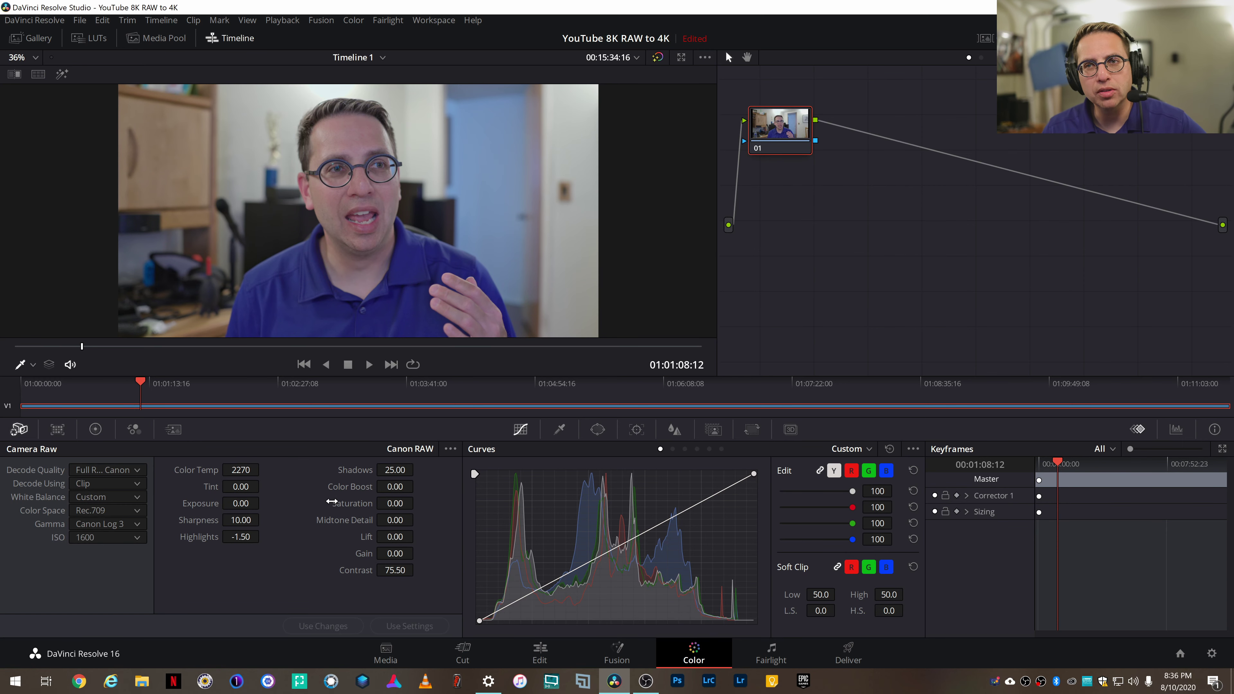
{"action": "left_click_drag", "start_coordinate": [241, 536], "coordinate": [263, 535]}
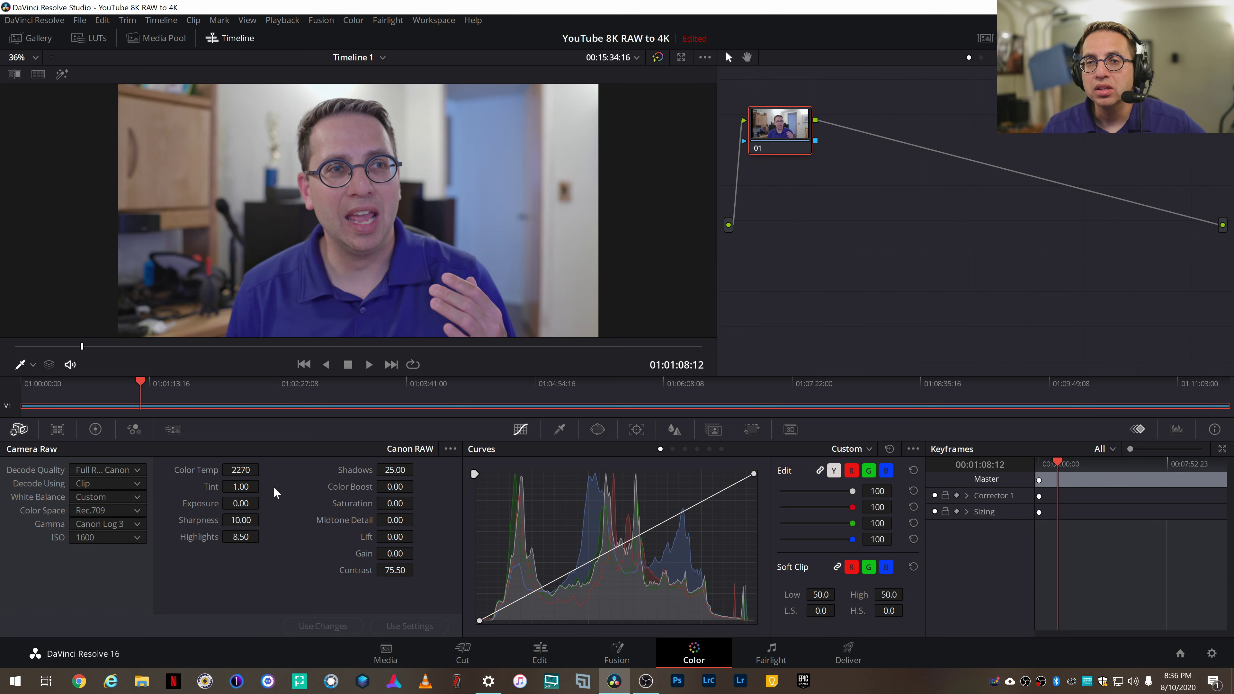
{"action": "left_click_drag", "start_coordinate": [263, 486], "coordinate": [239, 487]}
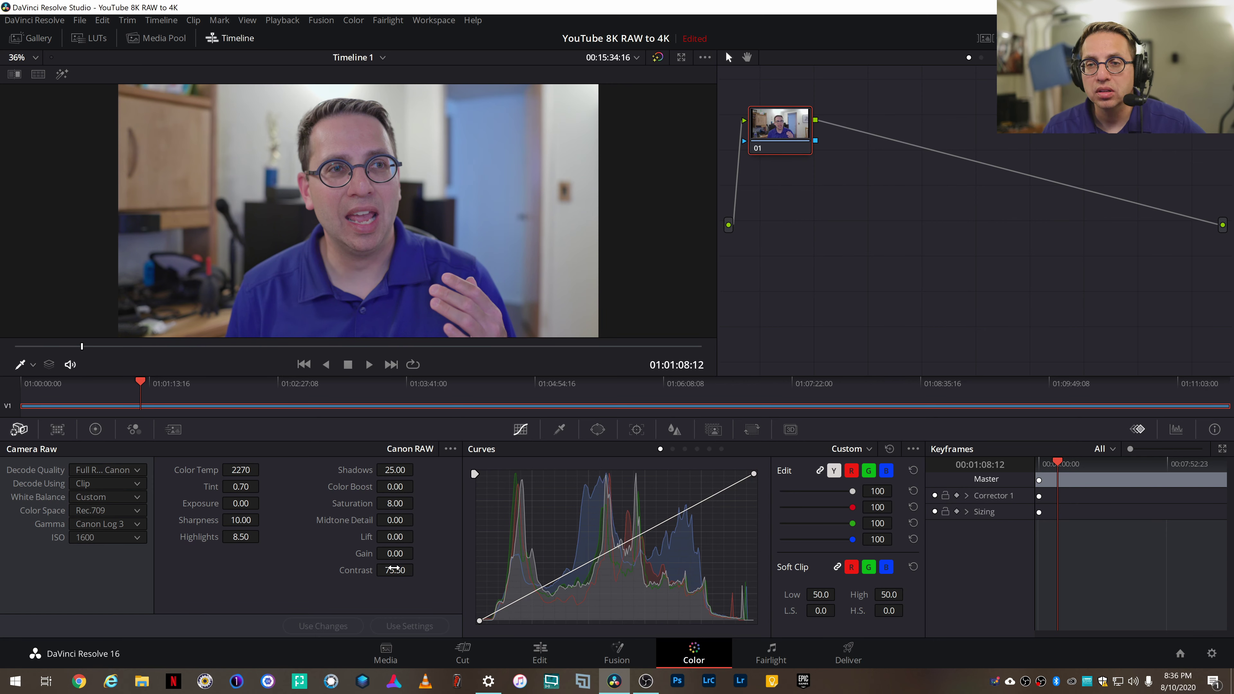
{"action": "scroll", "coordinate": [417, 553], "scroll_direction": "up", "scroll_amount": 3}
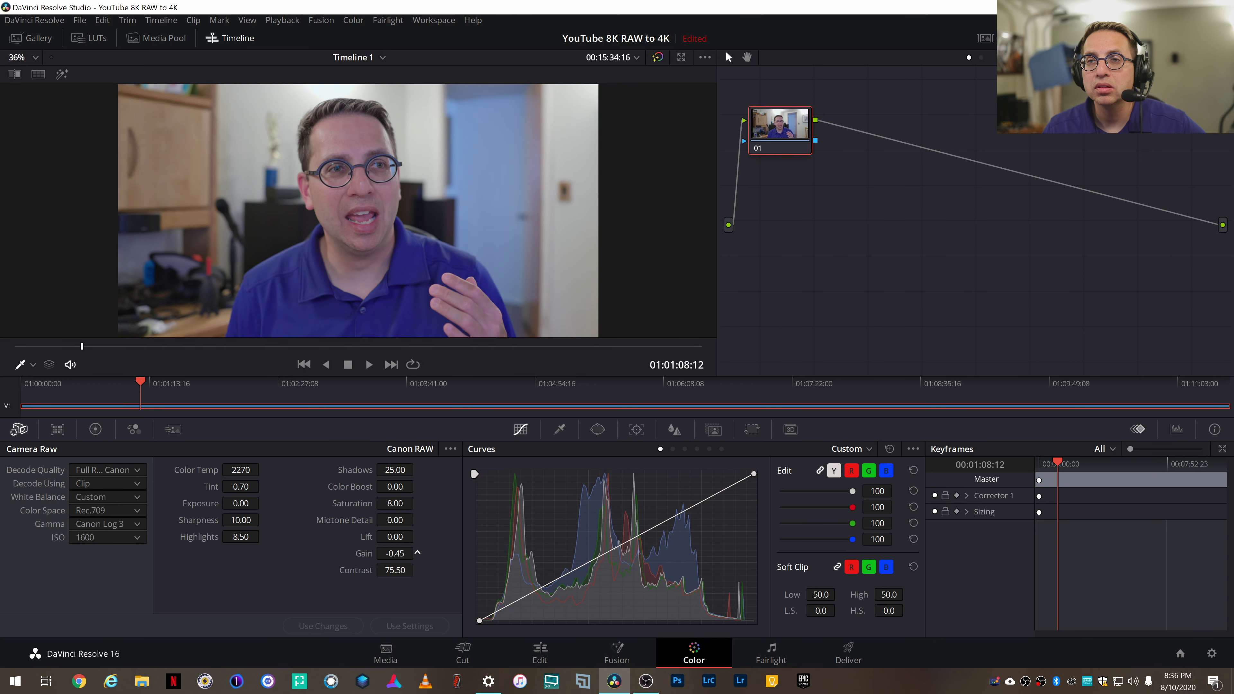
{"action": "scroll", "coordinate": [417, 553], "scroll_direction": "up", "scroll_amount": 11}
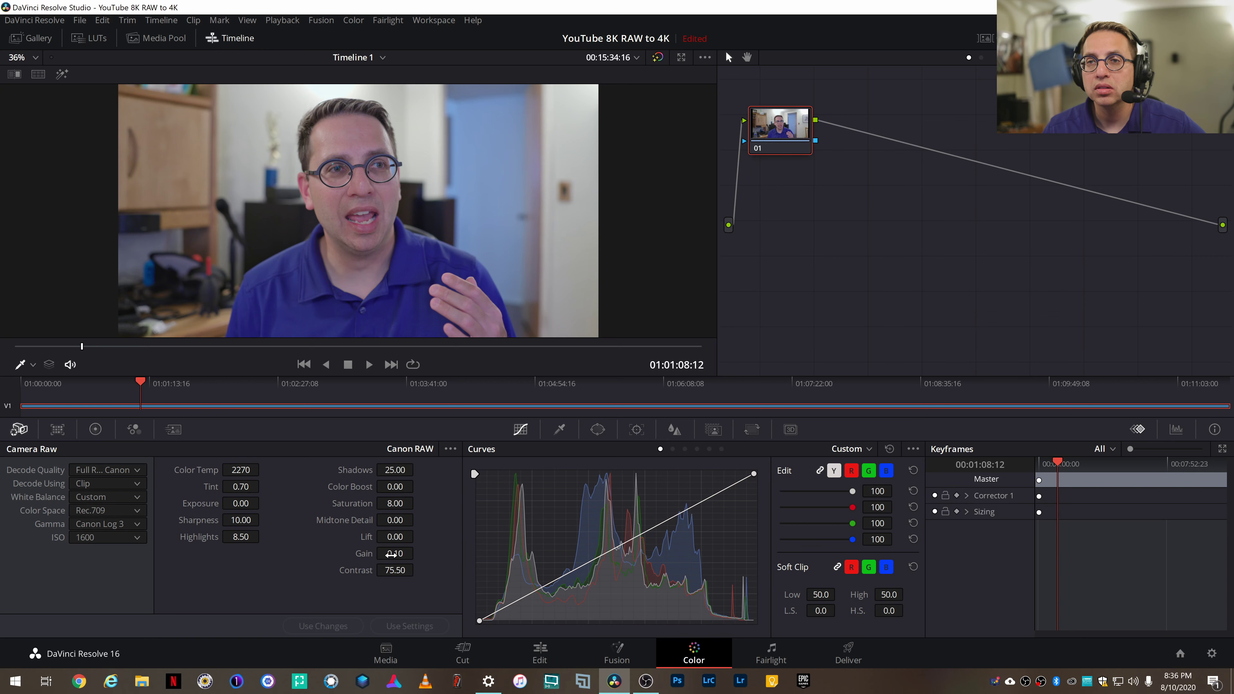
Pull in the curve's black and white points and add shadow and highlight points for an S-curve
{"action": "left_click_drag", "start_coordinate": [479, 624], "coordinate": [501, 625]}
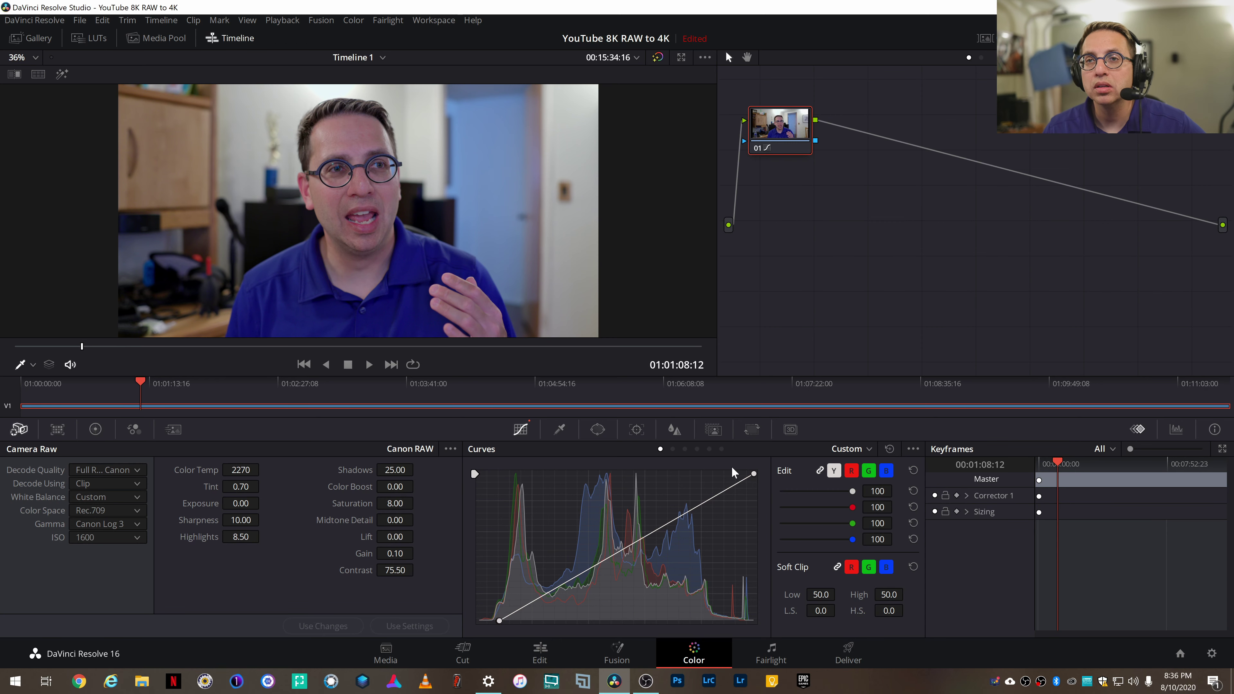
{"action": "left_click_drag", "start_coordinate": [753, 473], "coordinate": [726, 474]}
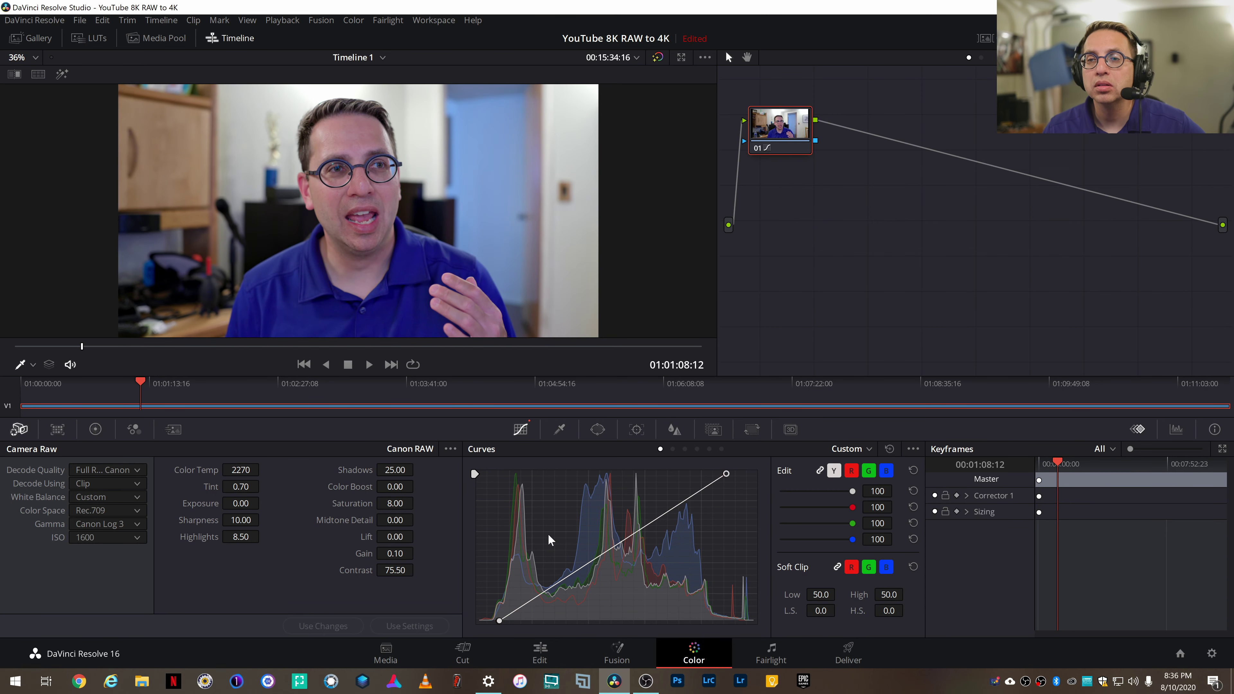
{"action": "left_click", "coordinate": [549, 588]}
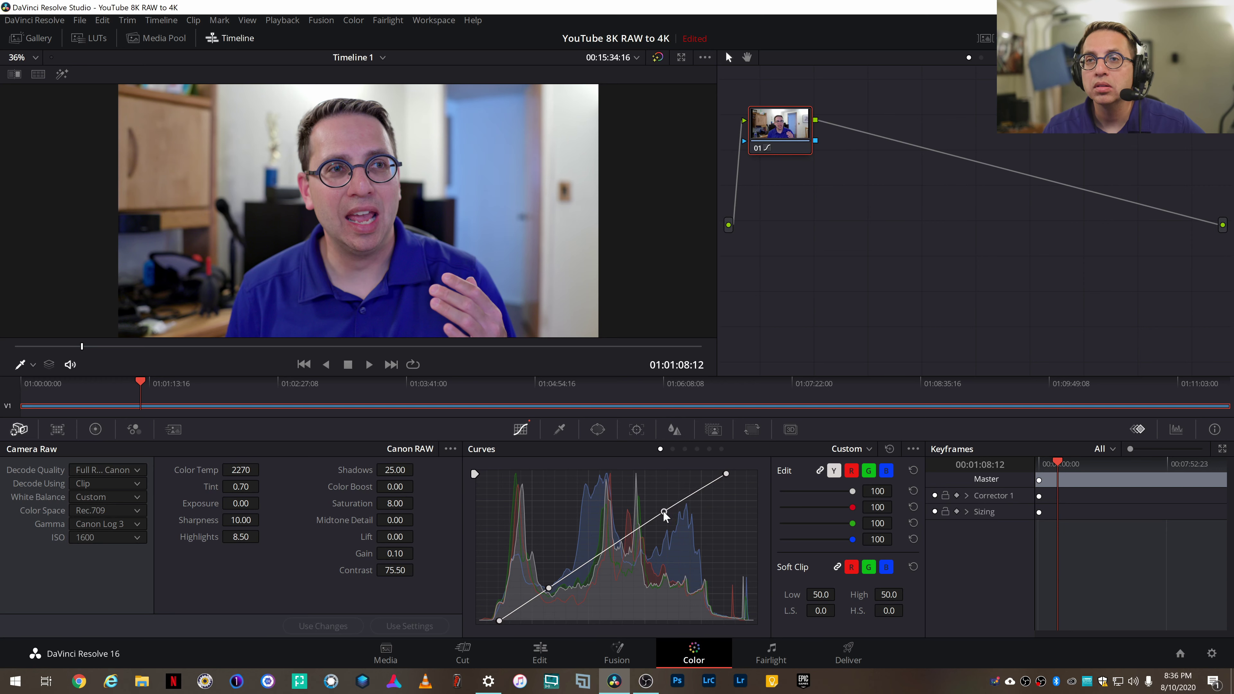
{"action": "left_click_drag", "start_coordinate": [660, 517], "coordinate": [659, 510]}
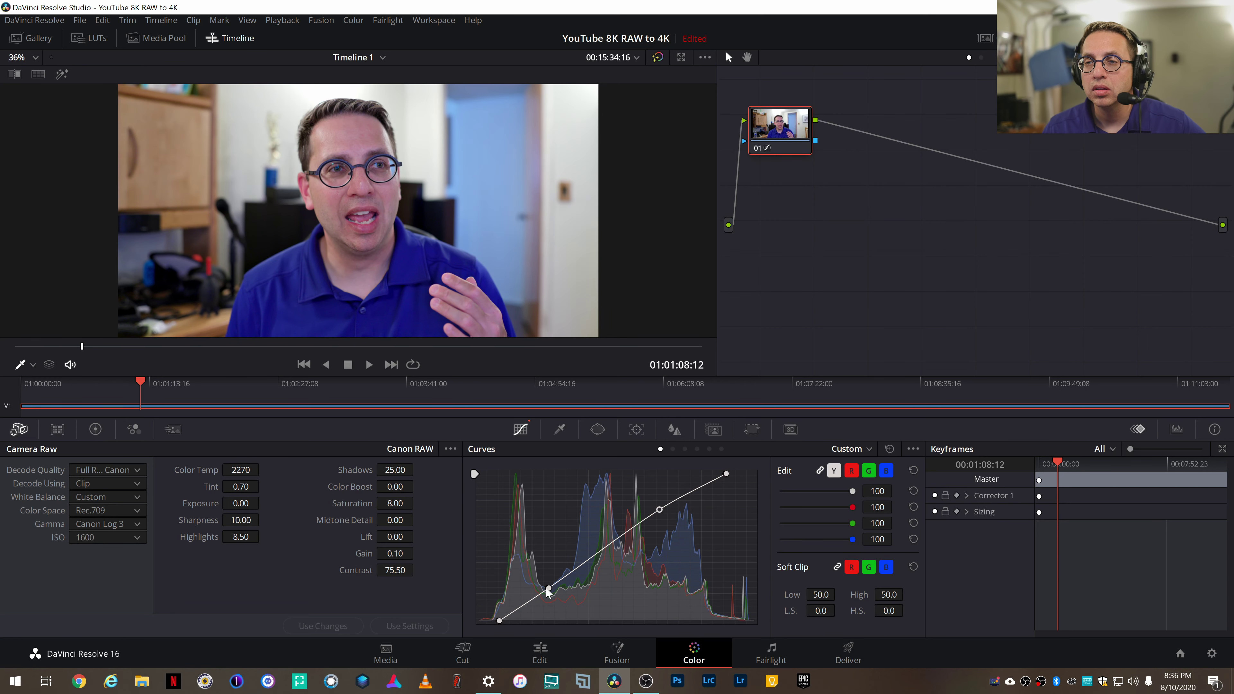
{"action": "left_click_drag", "start_coordinate": [548, 589], "coordinate": [544, 593]}
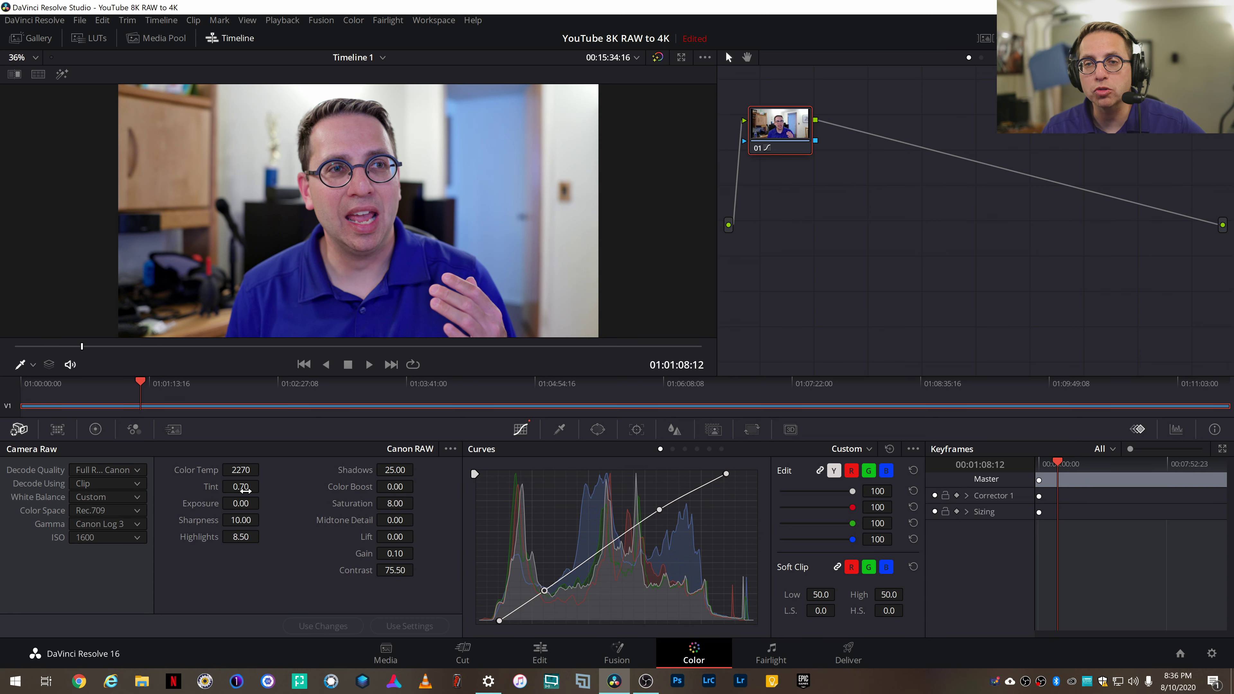
Lower Camera Raw Tint to 0.20 and Saturation to 4.00
{"action": "left_click_drag", "start_coordinate": [246, 490], "coordinate": [229, 490]}
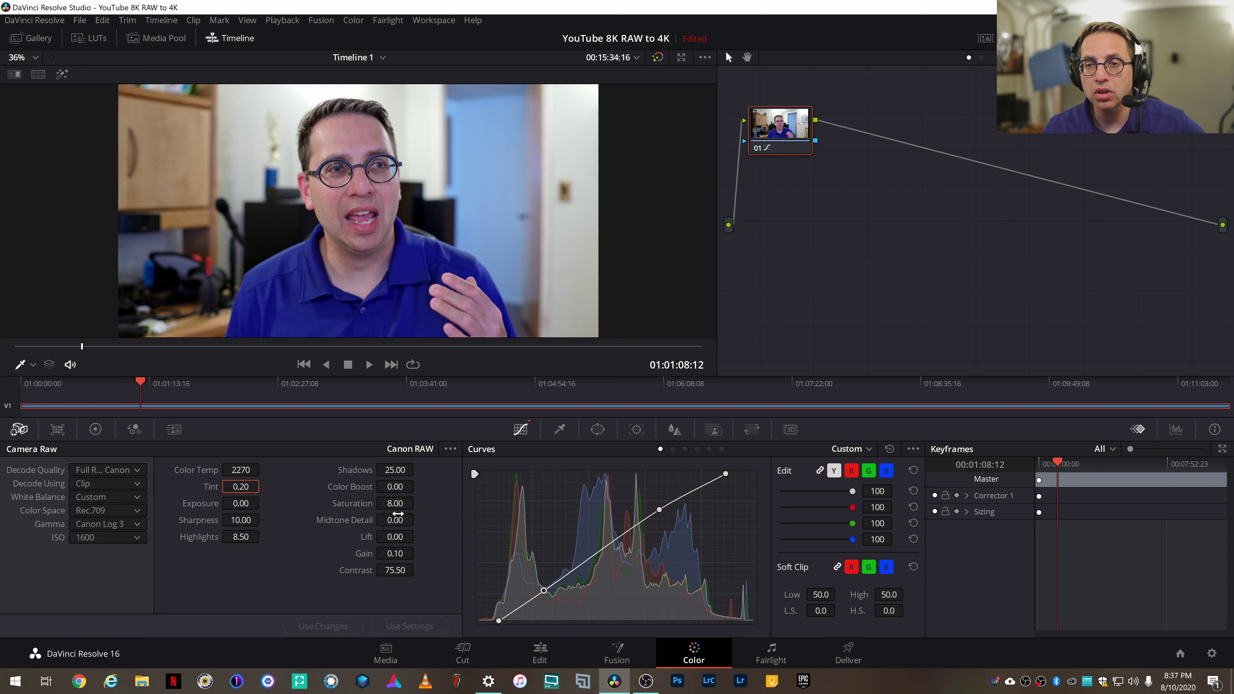
{"action": "left_click_drag", "start_coordinate": [395, 503], "coordinate": [417, 503]}
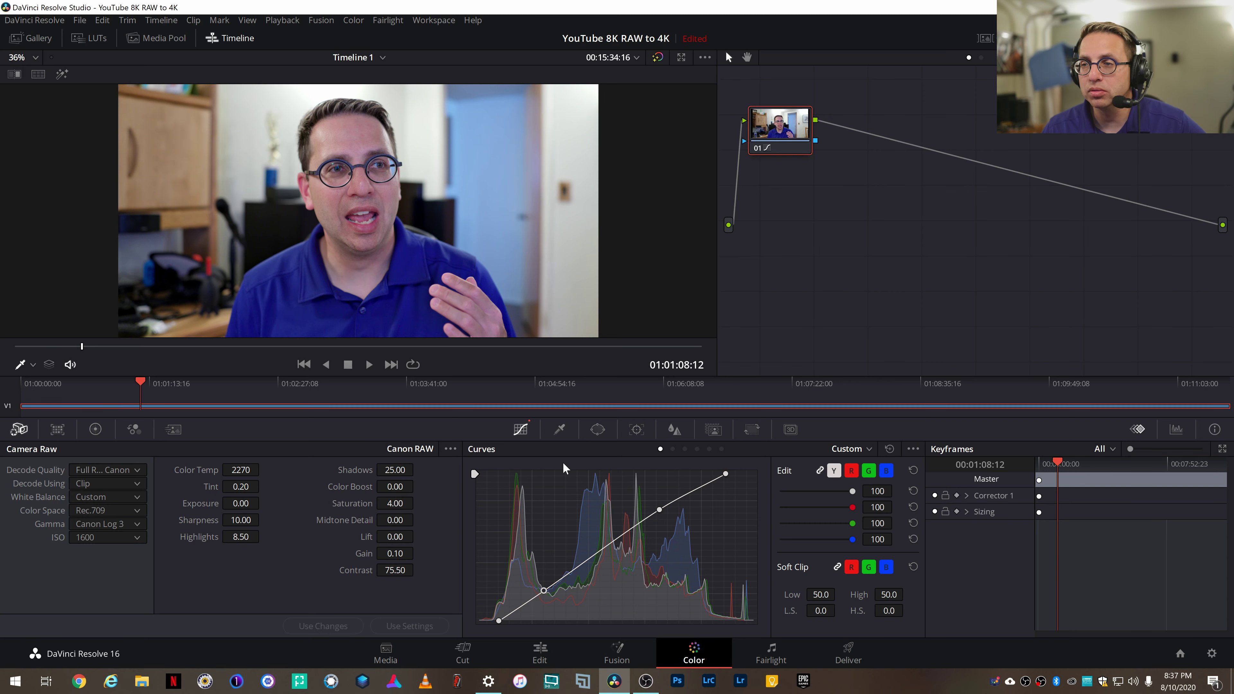
{"action": "right_click", "coordinate": [792, 129]}
Add serial node 02 after node 01 and bring up the primary color wheels
{"action": "mouse_move", "coordinate": [825, 194]}
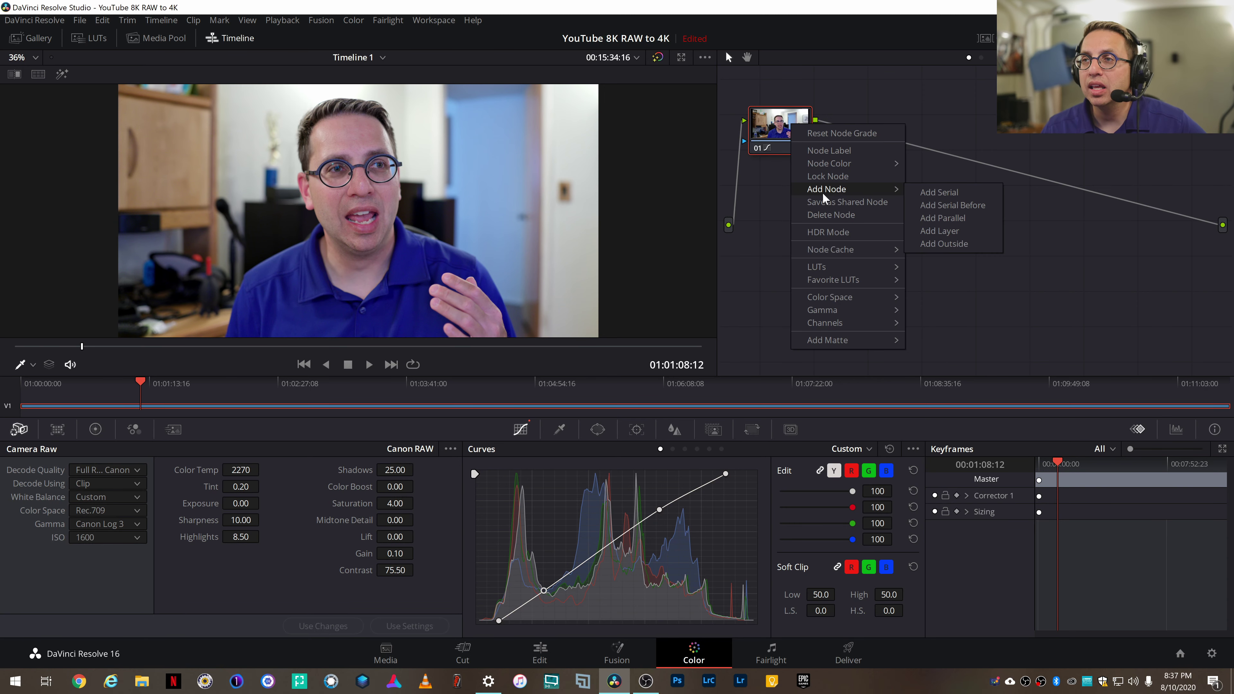
{"action": "left_click", "coordinate": [913, 200]}
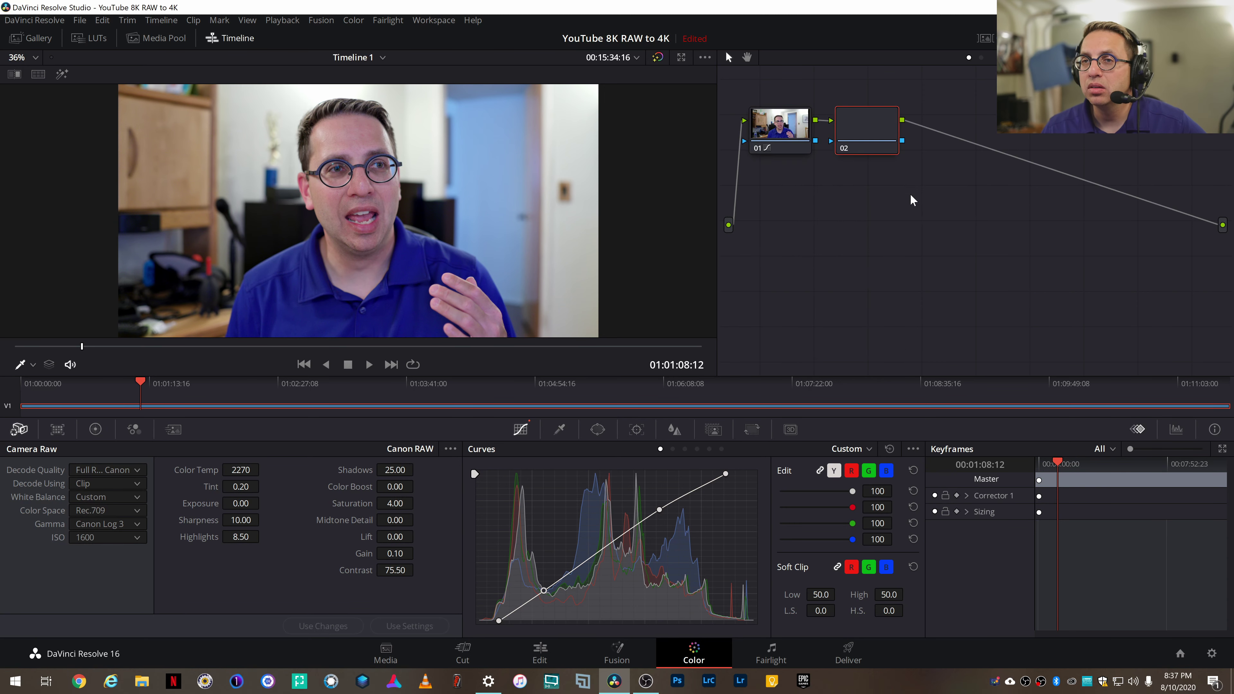
{"action": "left_click", "coordinate": [56, 431]}
{"action": "left_click", "coordinate": [90, 431]}
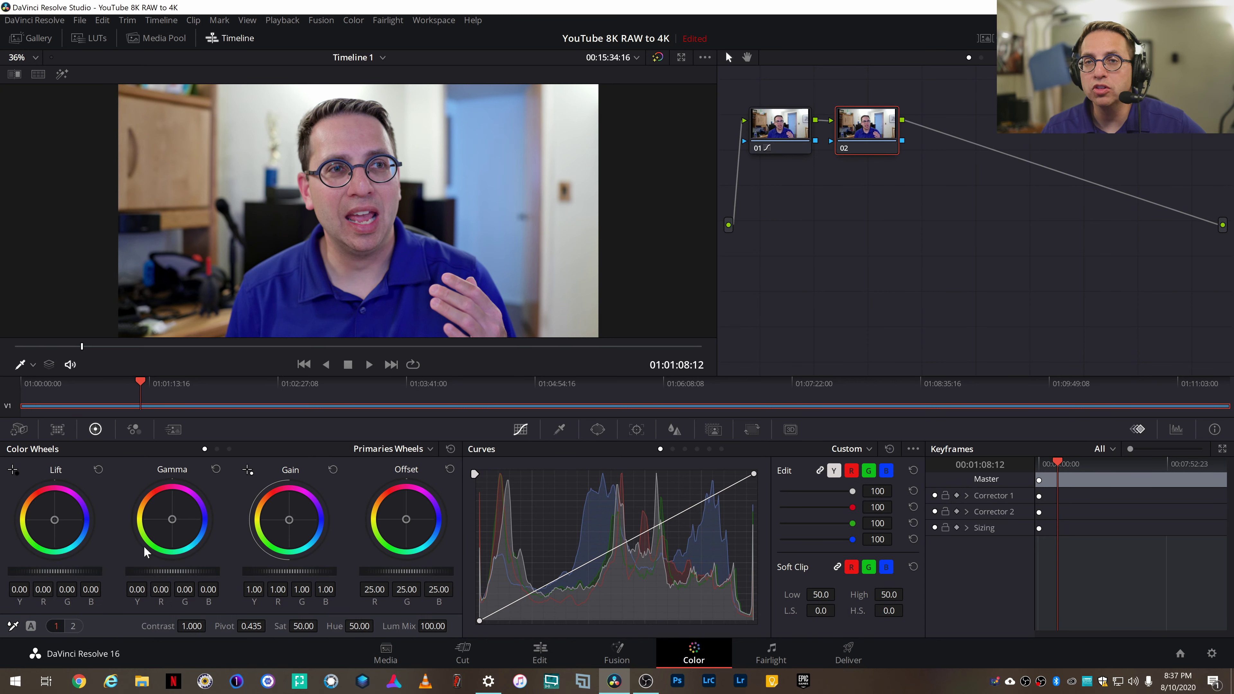
Make small first tweaks: darker Lift, raised Offset and Gain, warmer Offset balance
{"action": "left_click_drag", "start_coordinate": [62, 569], "coordinate": [53, 569]}
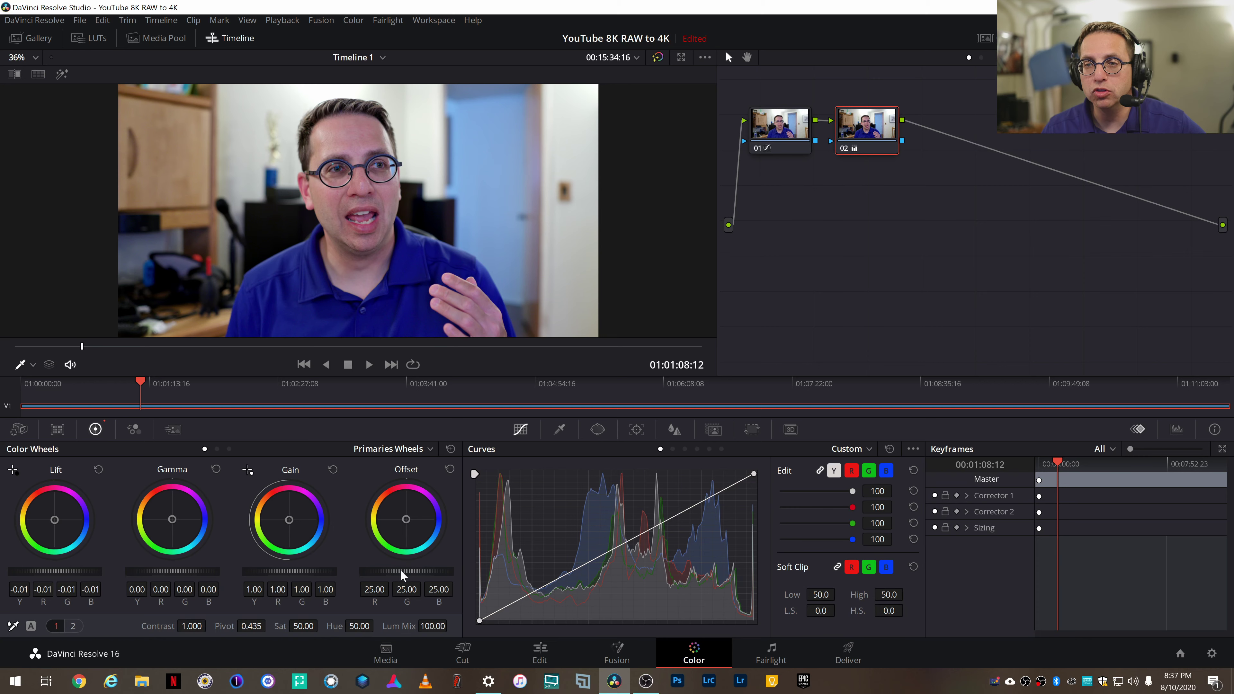
{"action": "left_click_drag", "start_coordinate": [400, 570], "coordinate": [406, 570]}
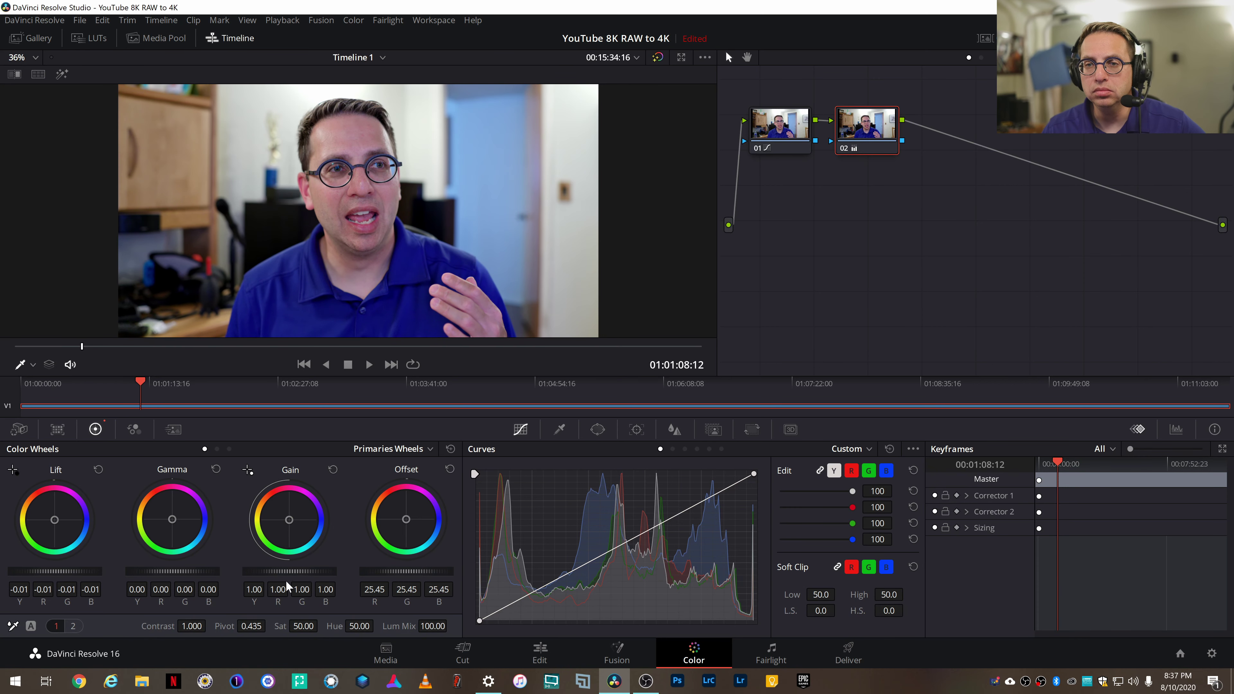
{"action": "left_click_drag", "start_coordinate": [290, 572], "coordinate": [294, 572]}
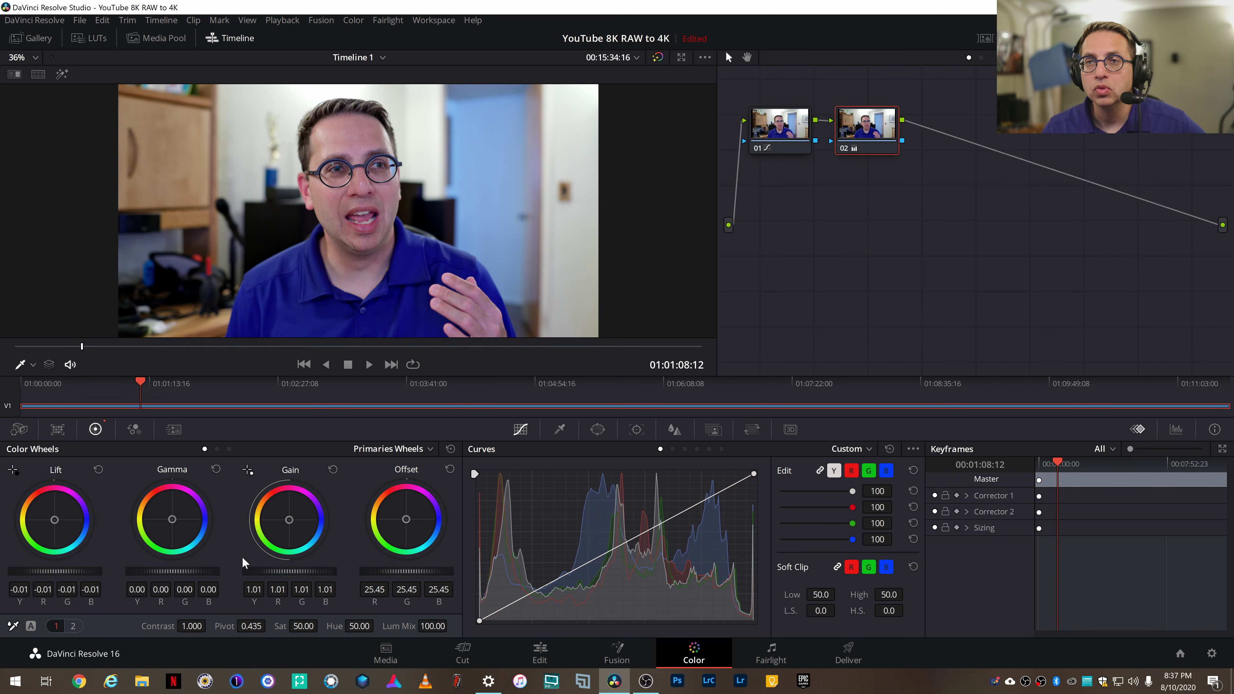
{"action": "left_click_drag", "start_coordinate": [285, 520], "coordinate": [283, 522]}
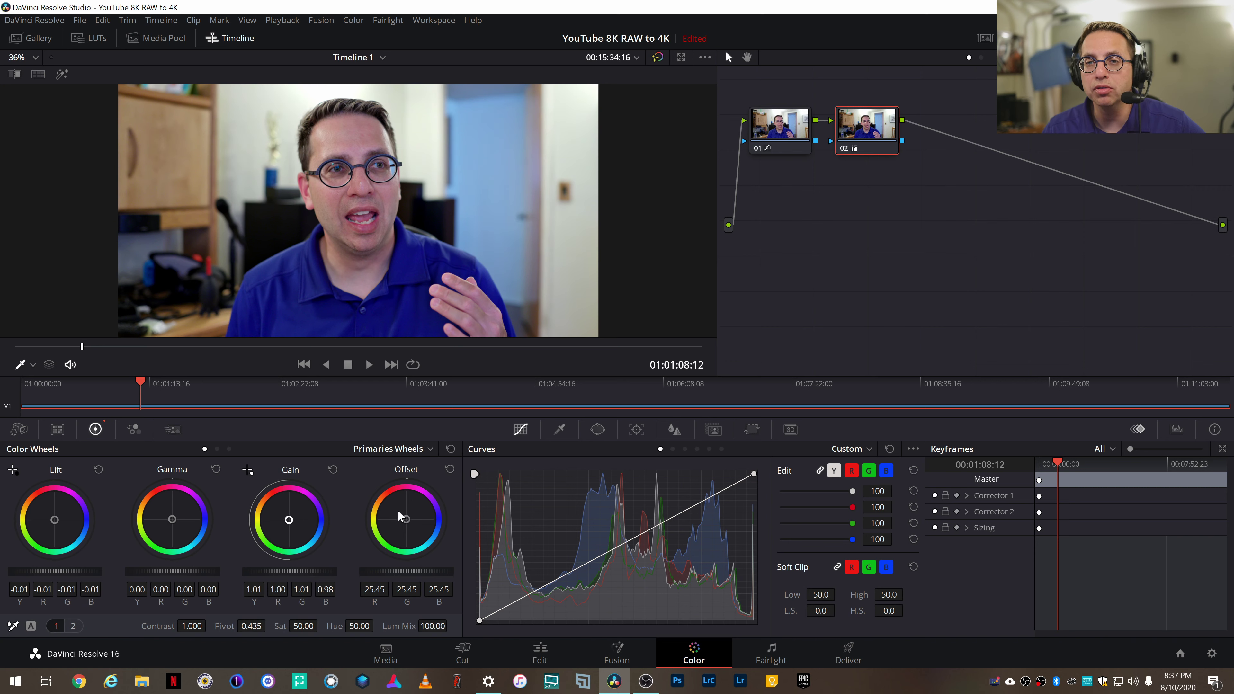
{"action": "left_click_drag", "start_coordinate": [405, 519], "coordinate": [403, 519]}
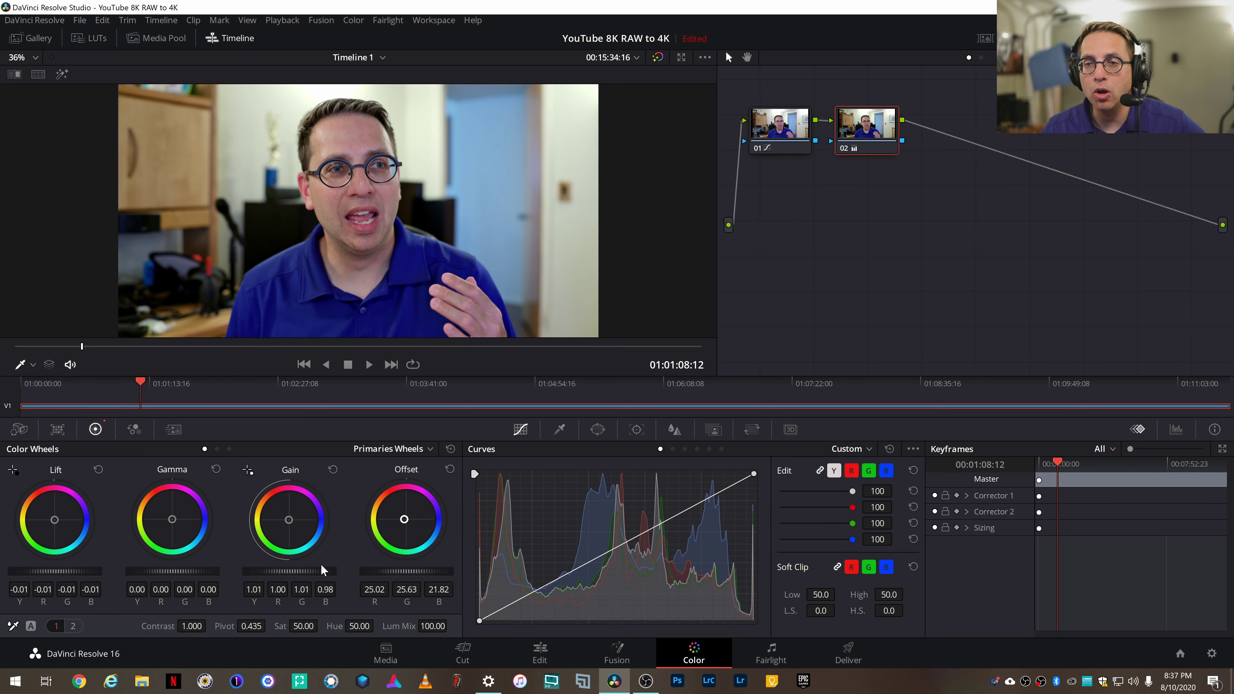
Brighten Offset and Gain to about 1.03, deepen Lift, and return Gamma to neutral
{"action": "left_click_drag", "start_coordinate": [377, 573], "coordinate": [404, 573]}
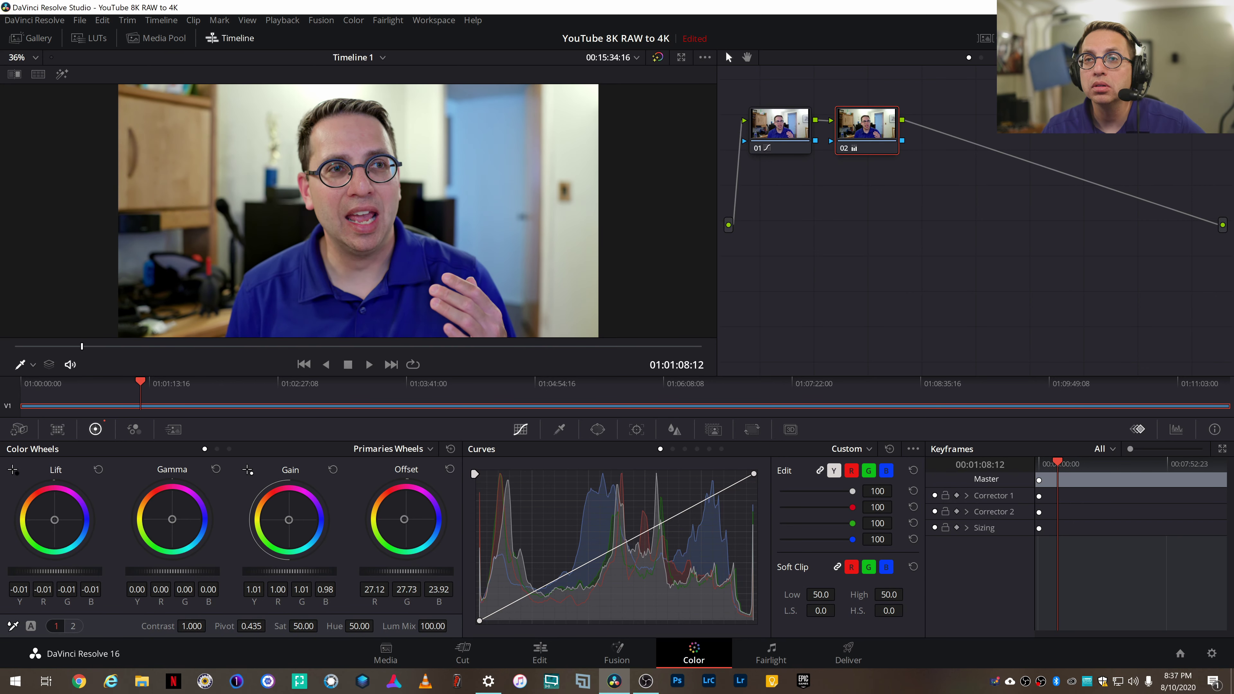
{"action": "left_click_drag", "start_coordinate": [290, 574], "coordinate": [256, 574]}
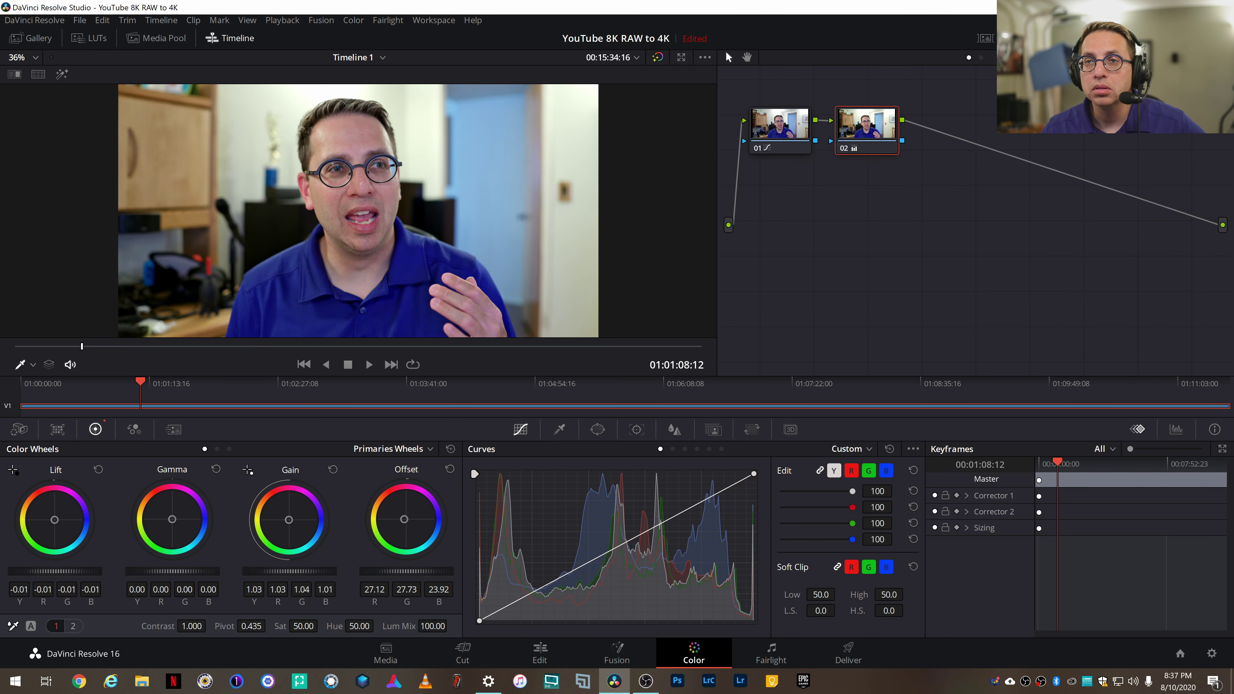
{"action": "left_click_drag", "start_coordinate": [172, 572], "coordinate": [177, 571]}
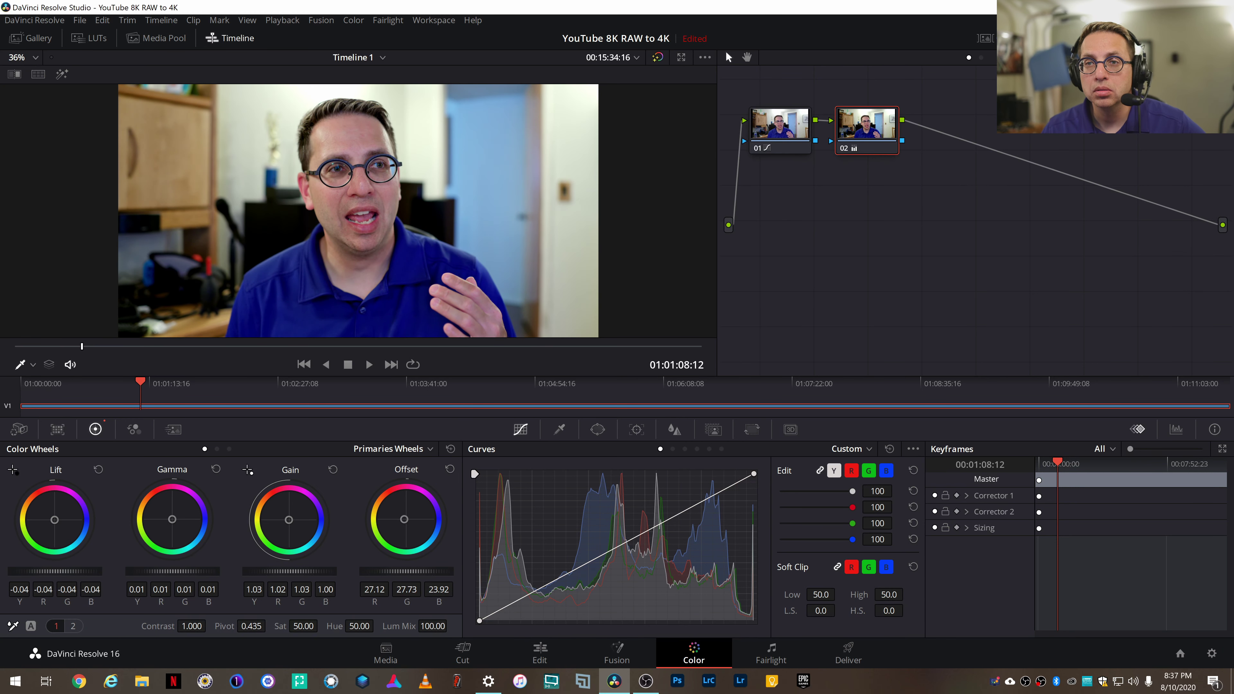
{"action": "left_click_drag", "start_coordinate": [55, 571], "coordinate": [41, 571]}
{"action": "left_click_drag", "start_coordinate": [181, 573], "coordinate": [174, 574]}
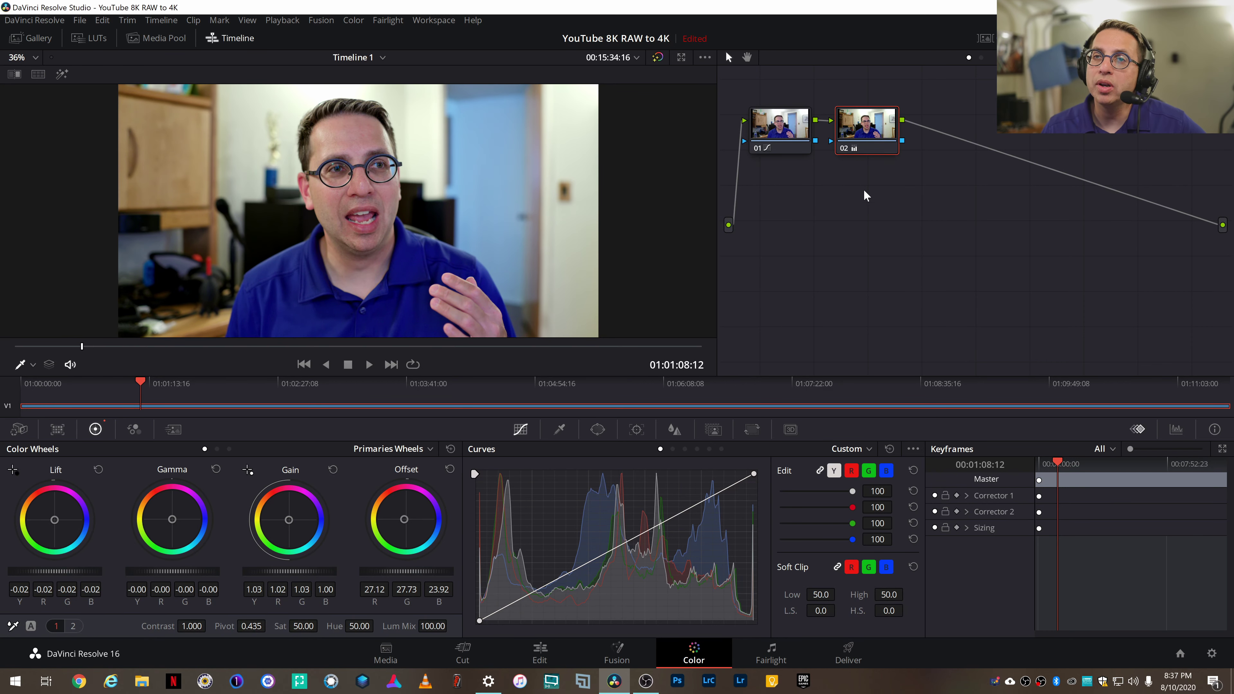
Add serial node 03 after node 02 and bring up the LUT browser
{"action": "right_click", "coordinate": [871, 130]}
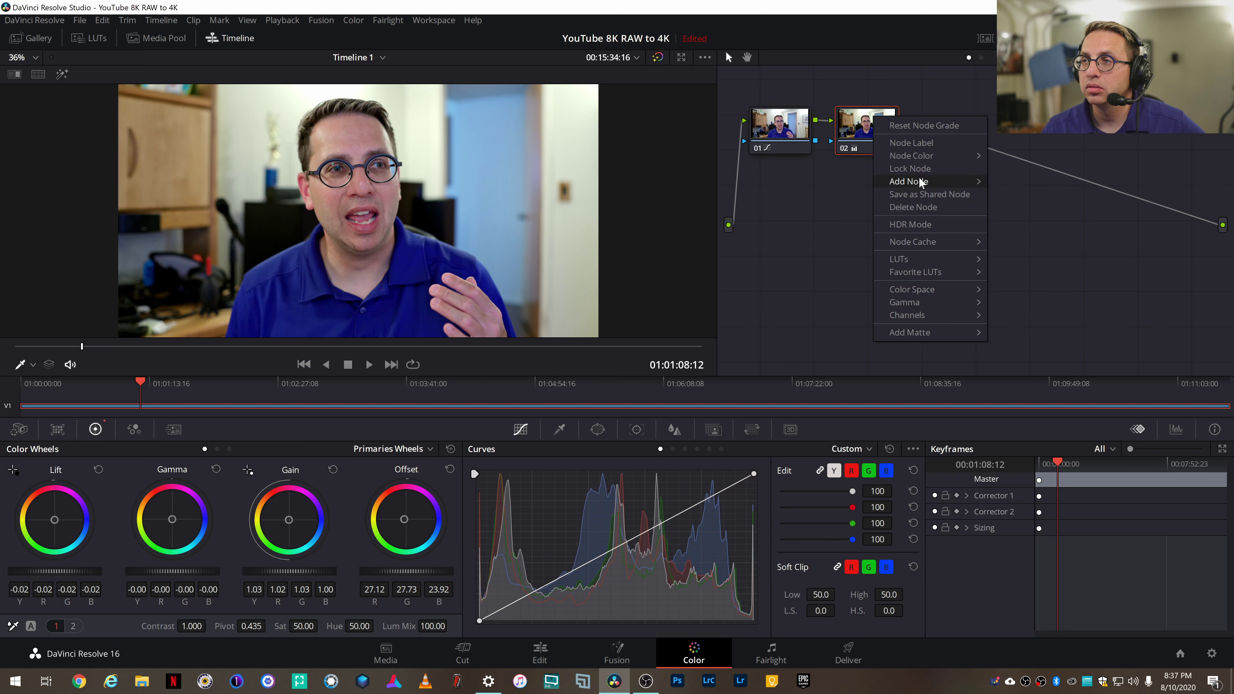
{"action": "mouse_move", "coordinate": [919, 177]}
{"action": "left_click", "coordinate": [1021, 186]}
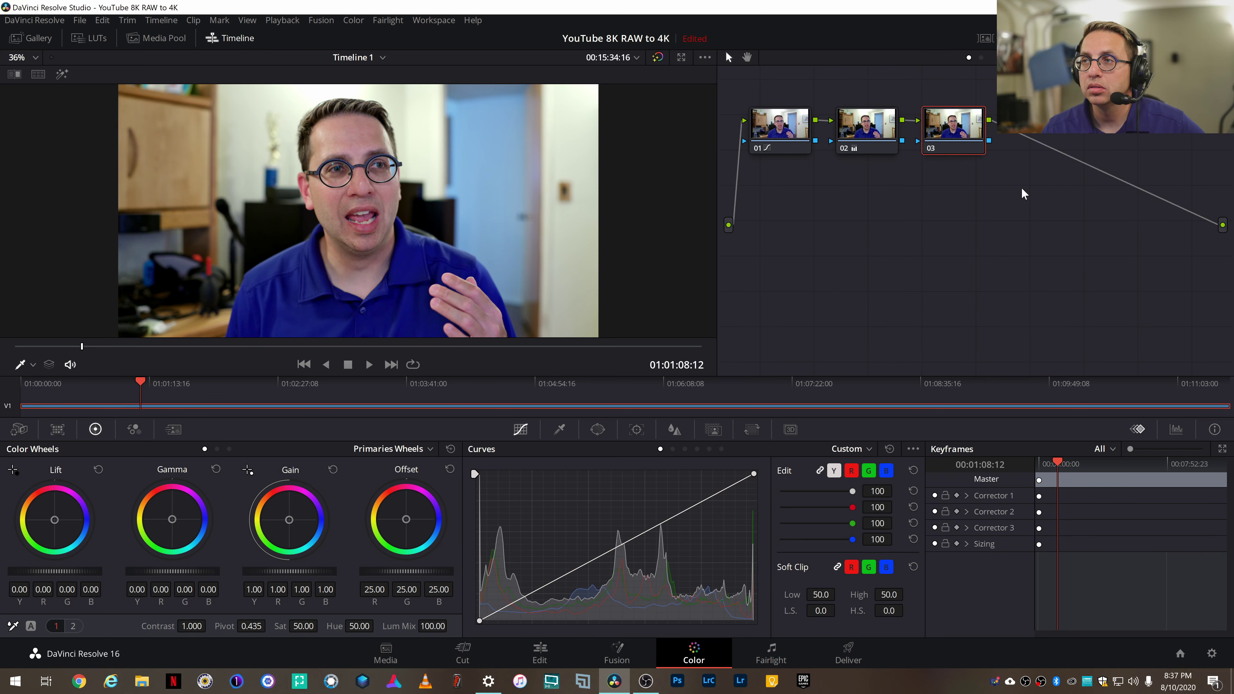
{"action": "left_click", "coordinate": [92, 38]}
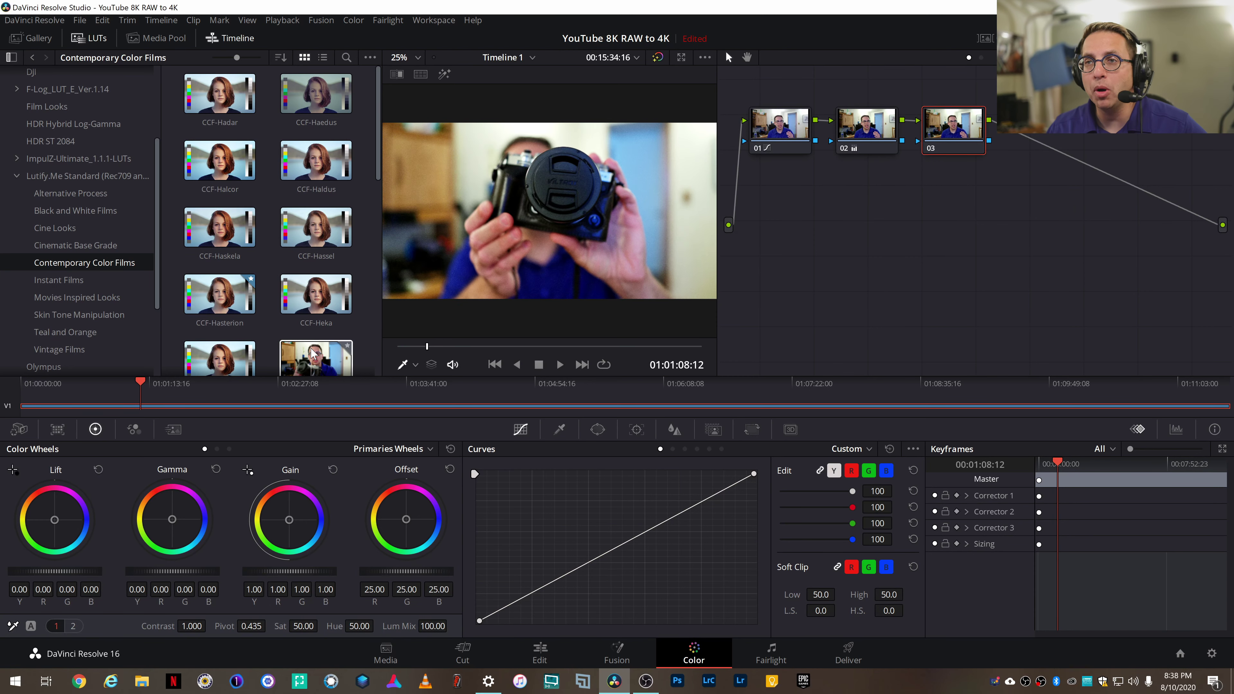
Try the CCF-Heka LUT on node 03, then remove it
{"action": "scroll", "coordinate": [262, 292], "scroll_direction": "down", "scroll_amount": 1}
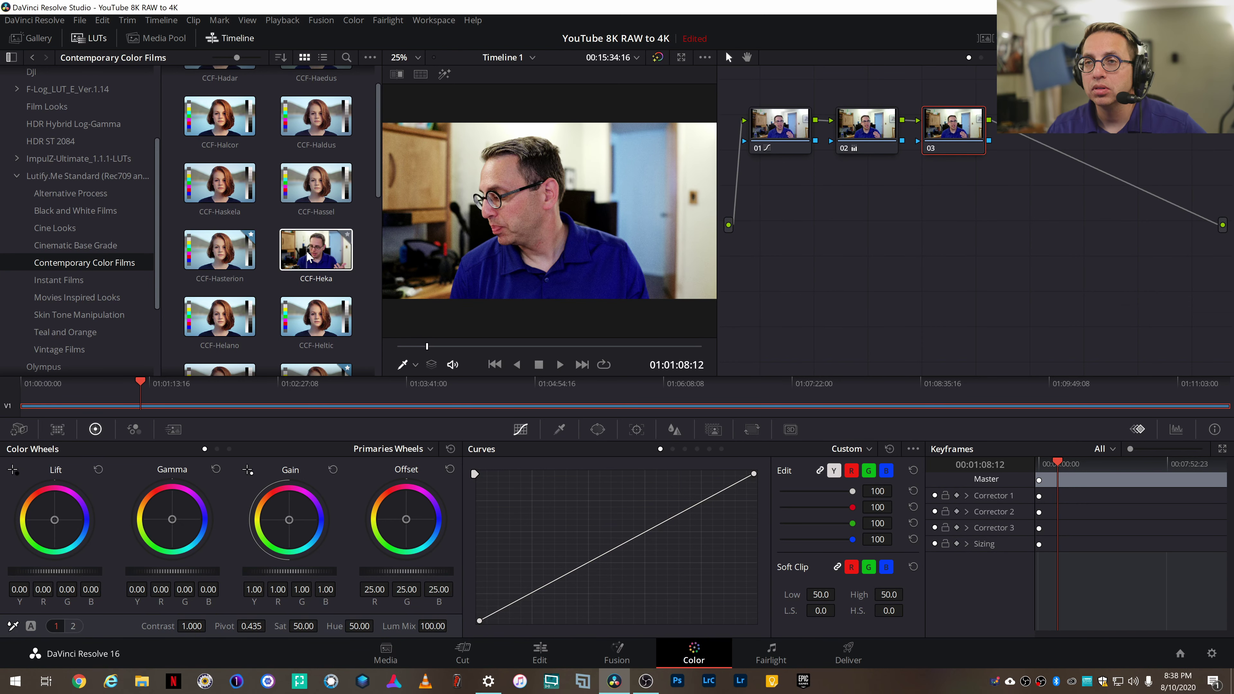
{"action": "left_click_drag", "start_coordinate": [307, 257], "coordinate": [953, 127]}
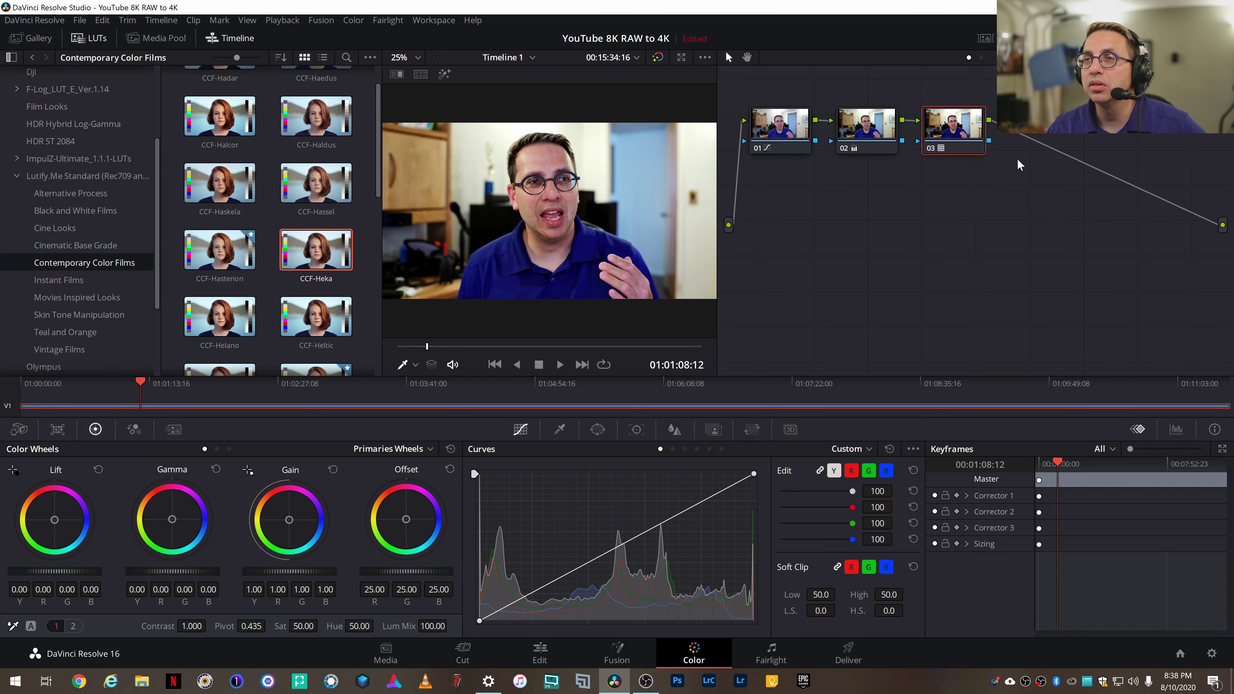
{"action": "right_click", "coordinate": [951, 122]}
{"action": "left_click", "coordinate": [960, 127]}
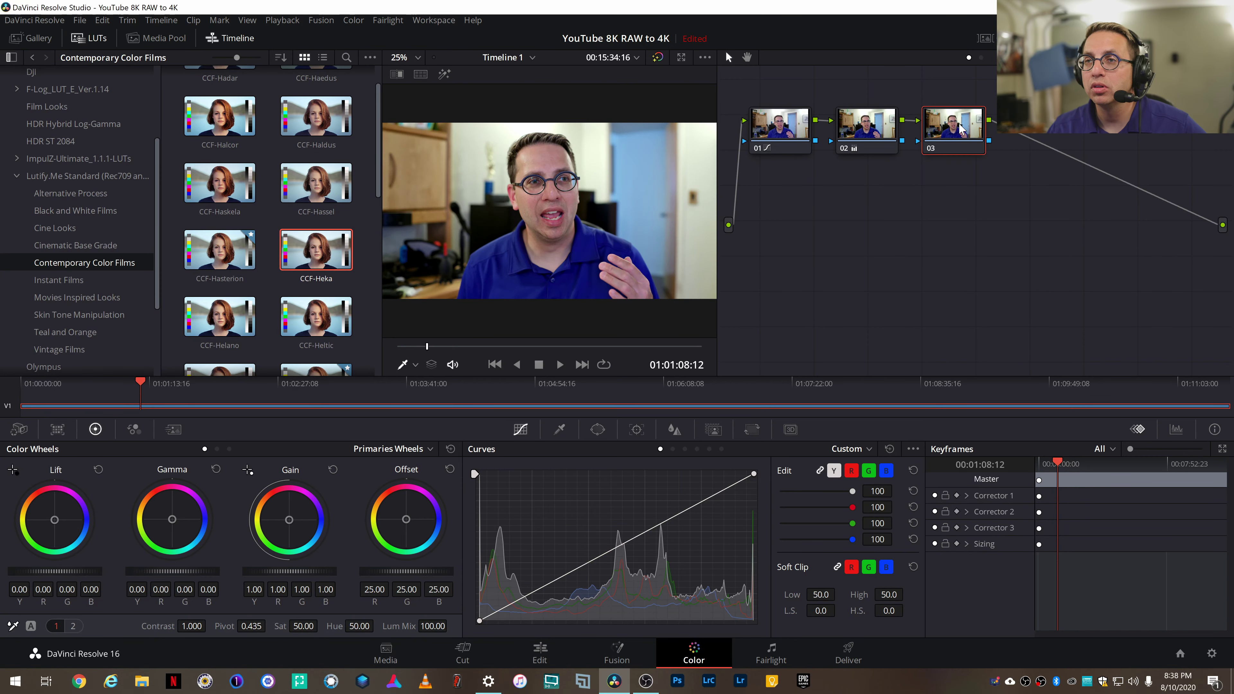
{"action": "key", "text": "ctrl+z"}
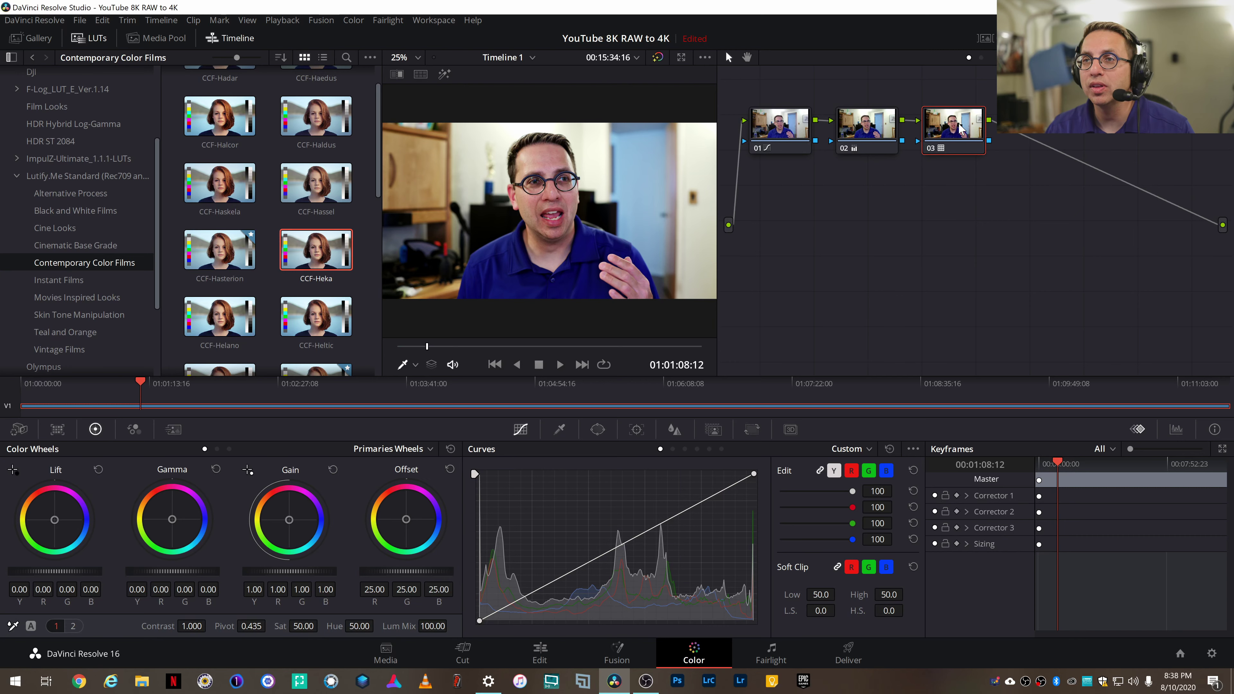
{"action": "right_click", "coordinate": [958, 122]}
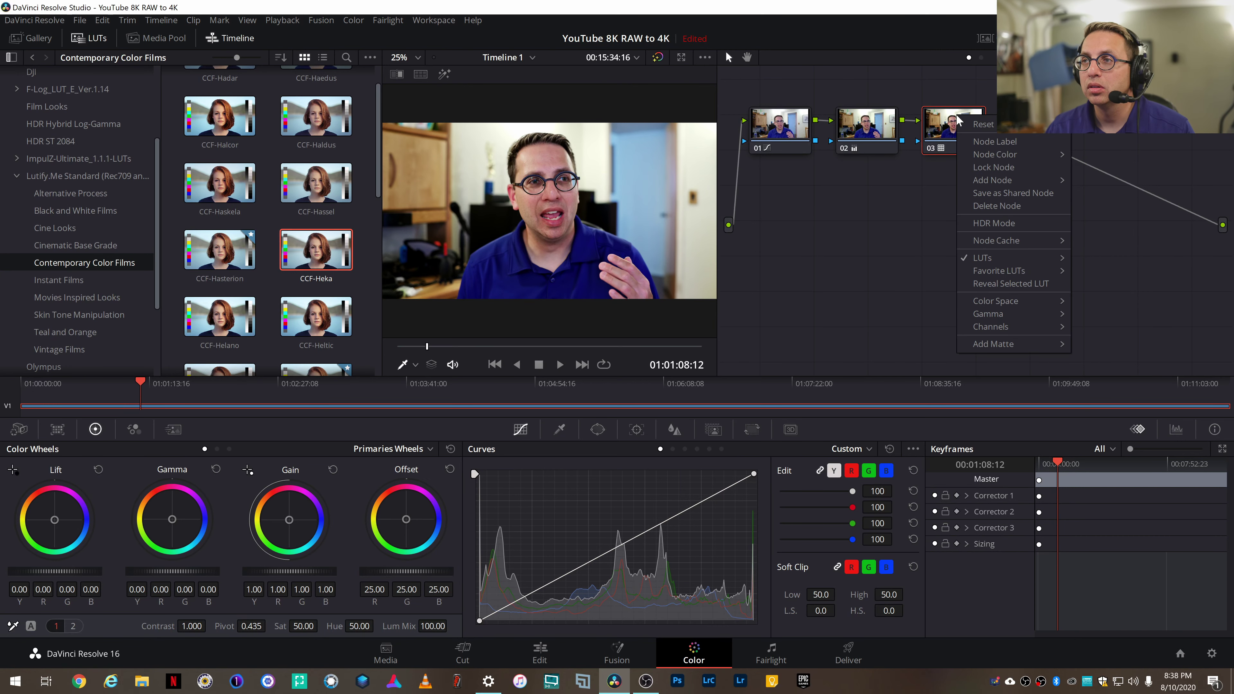
{"action": "left_click", "coordinate": [961, 130]}
Apply the CCF-Hoedus LUT from Contemporary Color Films to node 03
{"action": "scroll", "coordinate": [321, 292], "scroll_direction": "down", "scroll_amount": 2}
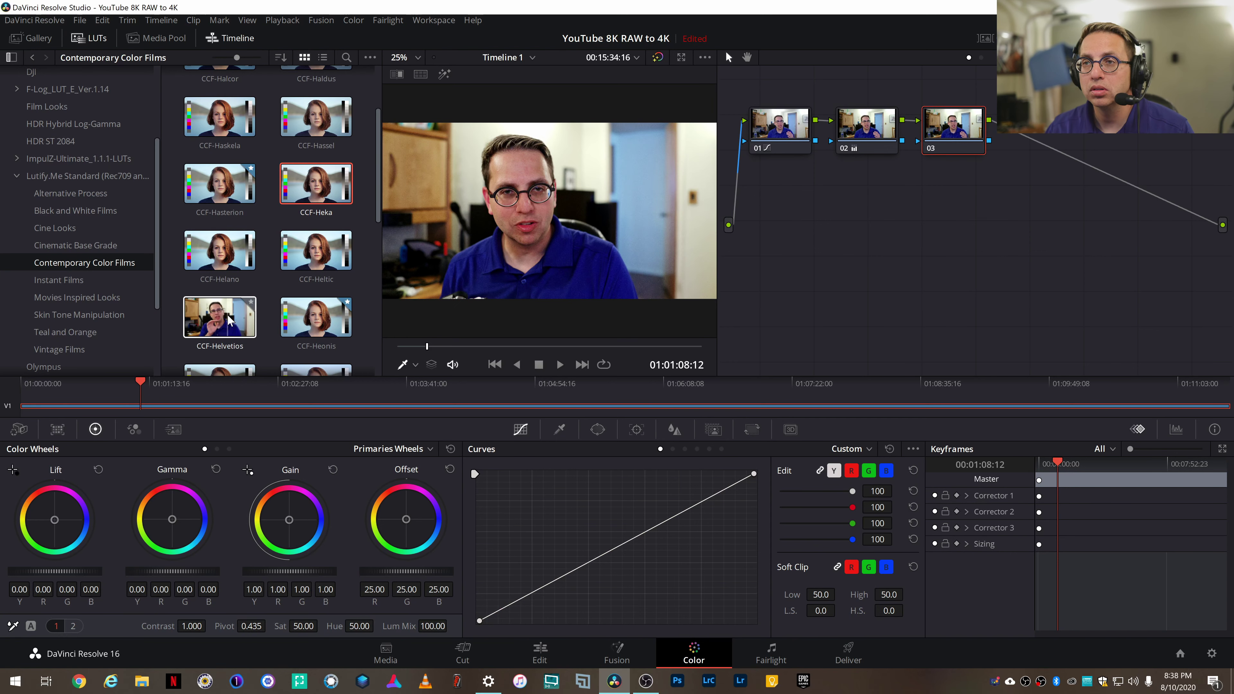
{"action": "scroll", "coordinate": [230, 321], "scroll_direction": "down", "scroll_amount": 1}
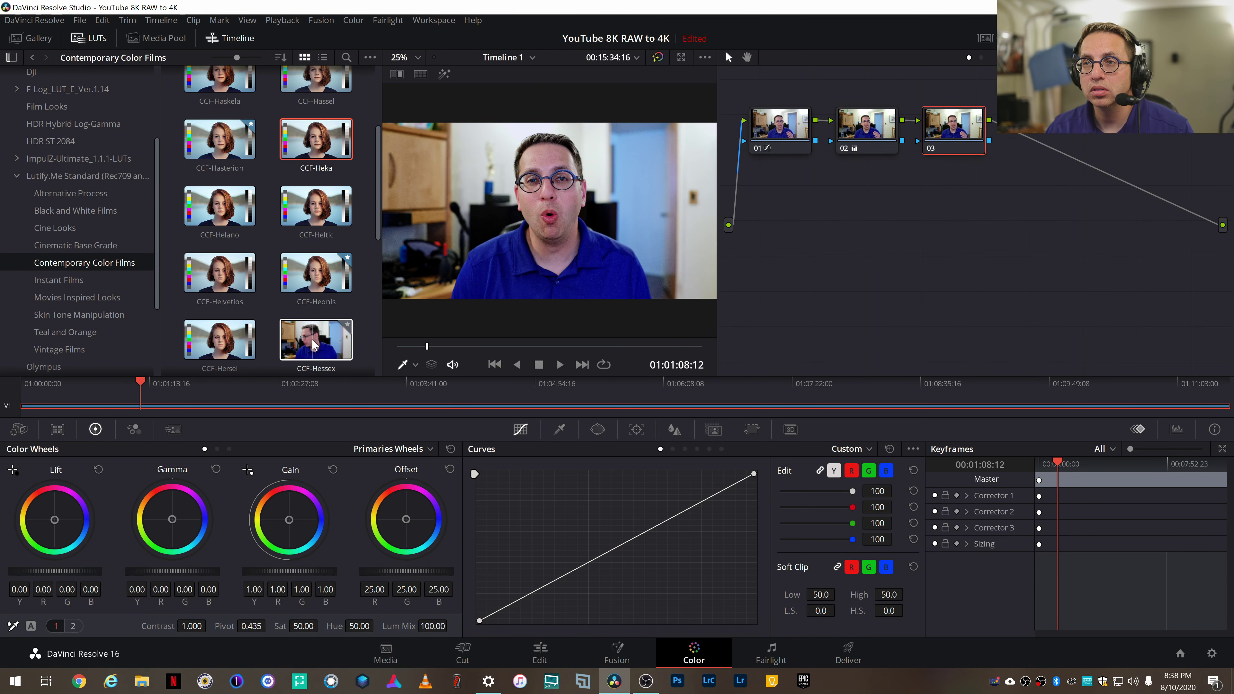
{"action": "scroll", "coordinate": [313, 342], "scroll_direction": "down", "scroll_amount": 2}
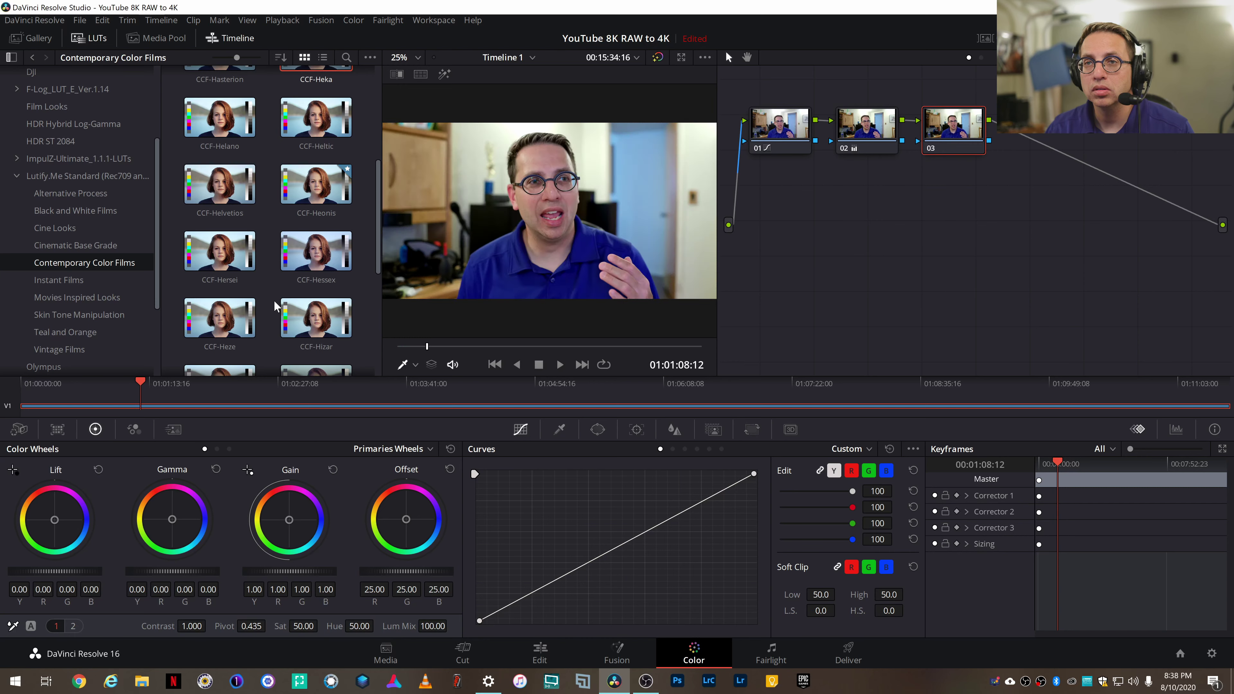
{"action": "scroll", "coordinate": [308, 340], "scroll_direction": "down", "scroll_amount": 1}
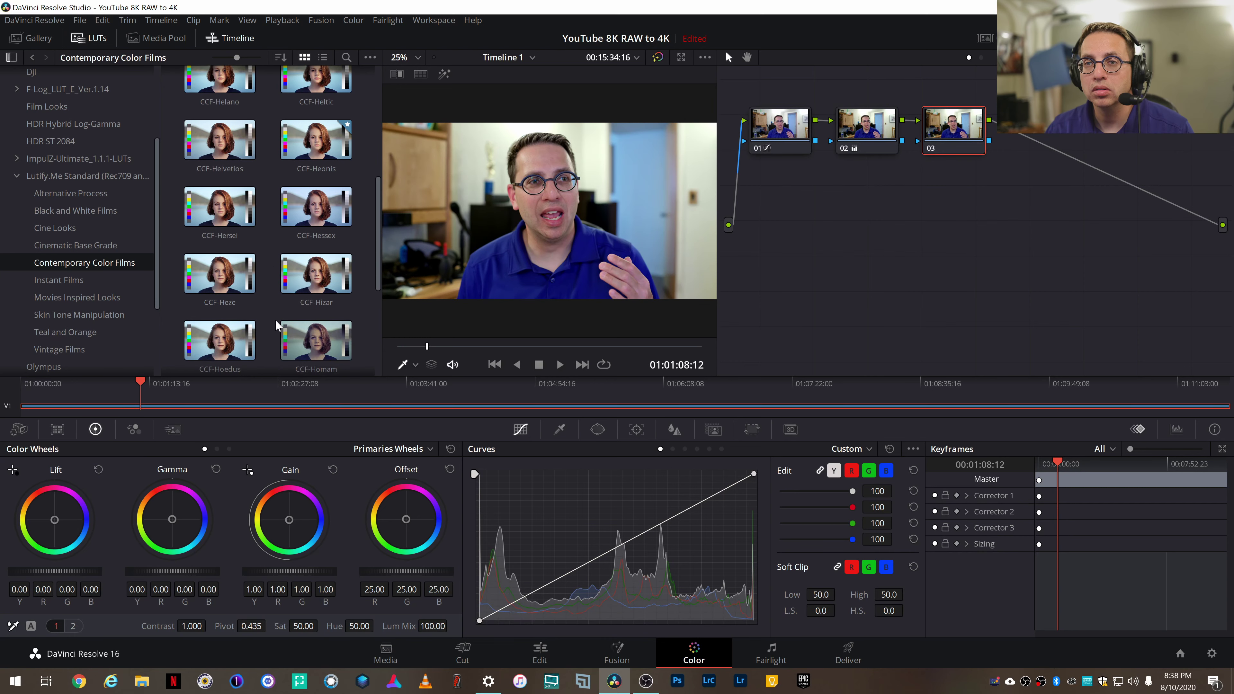
{"action": "double_click", "coordinate": [226, 348]}
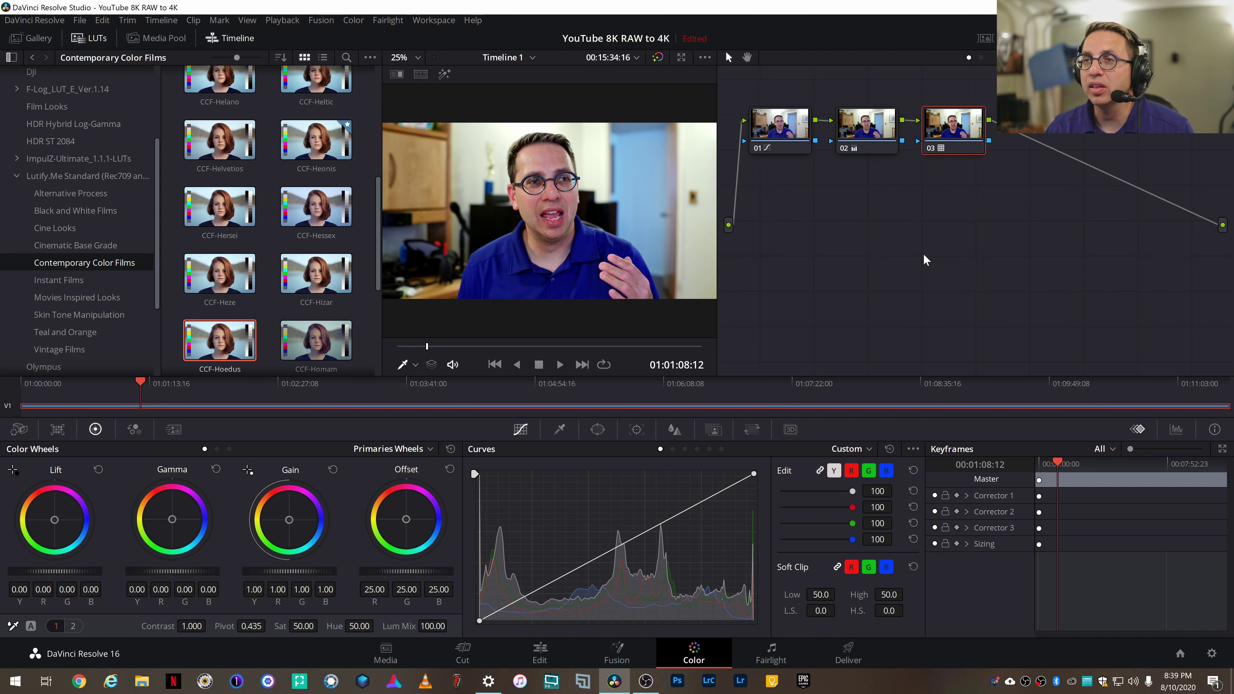
On node 01, lower the Canon RAW contrast from 74.00 to 45.50, then reselect node 03
{"action": "left_click", "coordinate": [776, 127]}
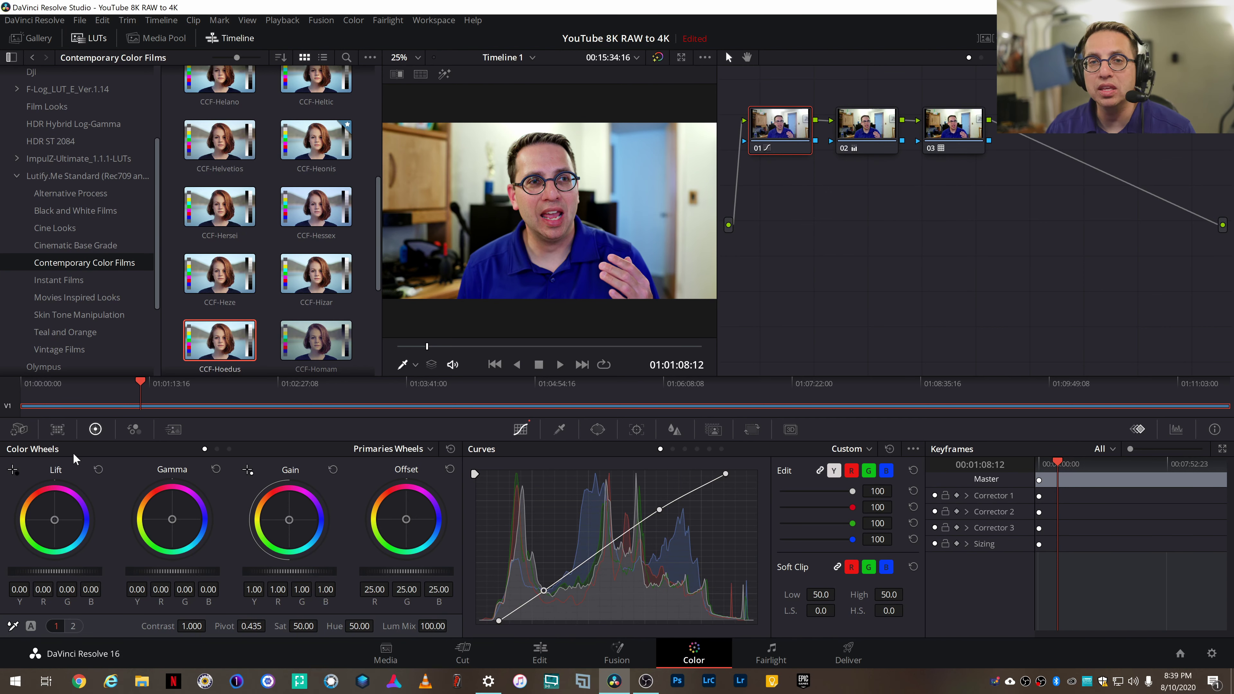
{"action": "left_click", "coordinate": [19, 430]}
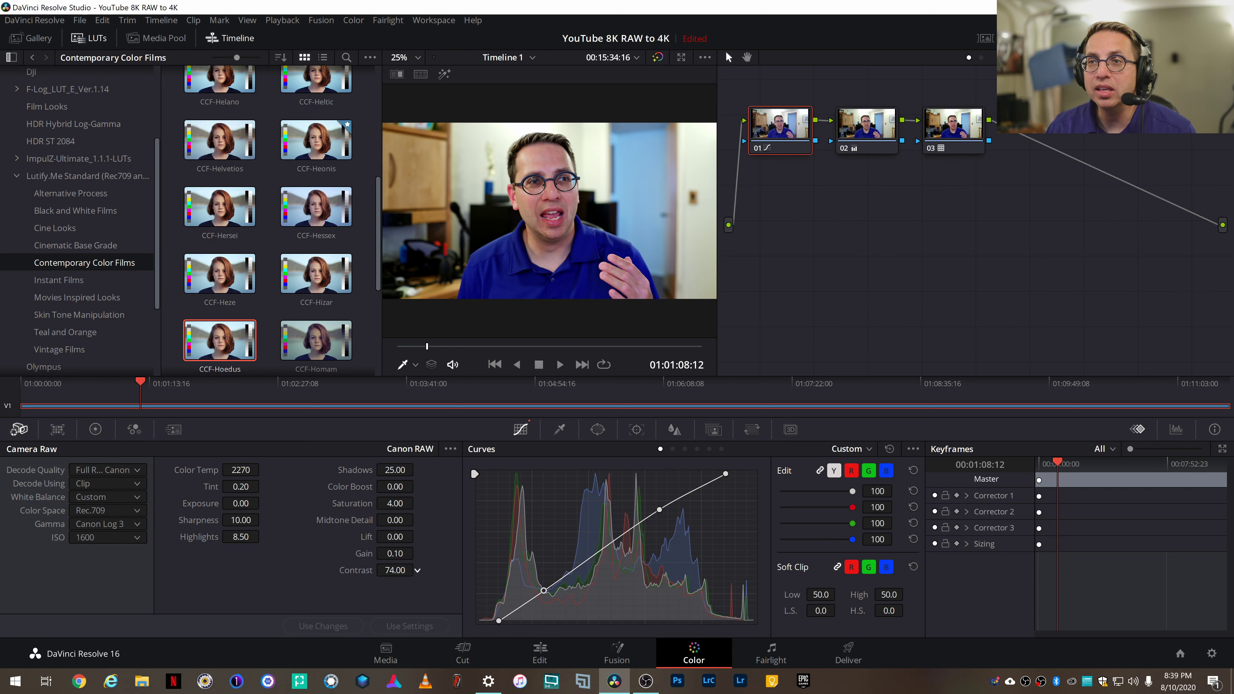
{"action": "mouse_move", "coordinate": [418, 570]}
{"action": "left_mouse_down"}
{"action": "mouse_move", "coordinate": [377, 579]}
{"action": "mouse_move", "coordinate": [417, 569]}
{"action": "left_mouse_up"}
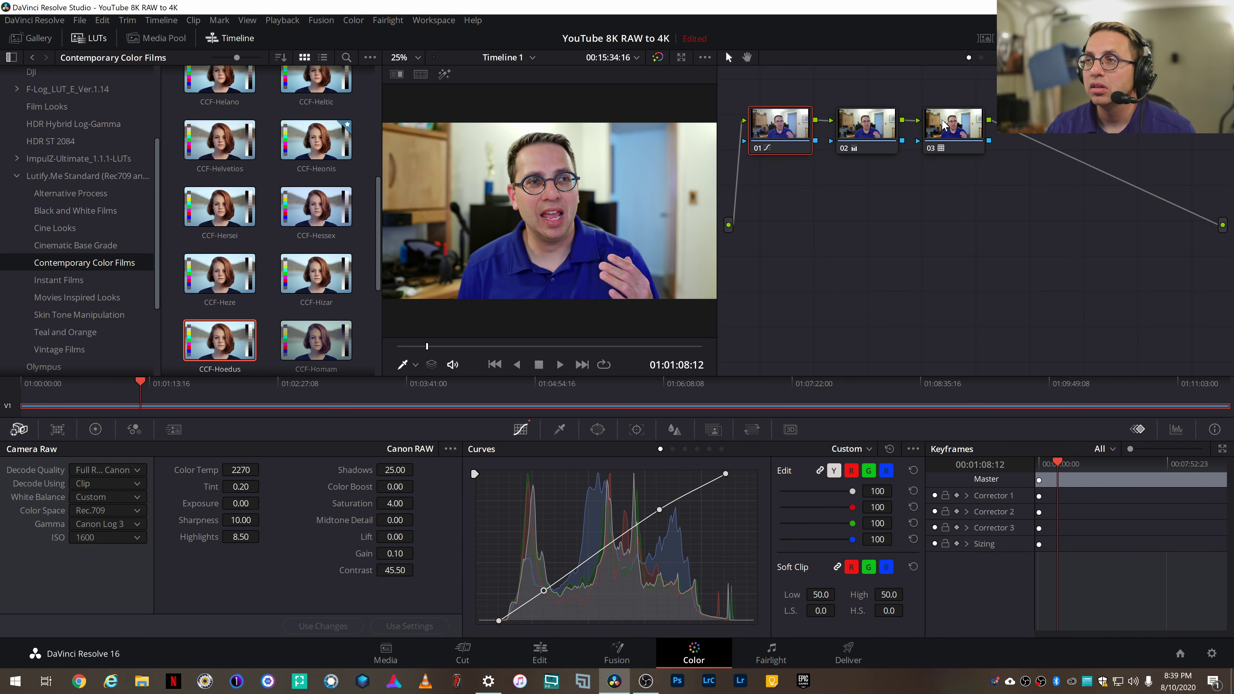
{"action": "left_click", "coordinate": [952, 127]}
{"action": "right_click", "coordinate": [952, 127]}
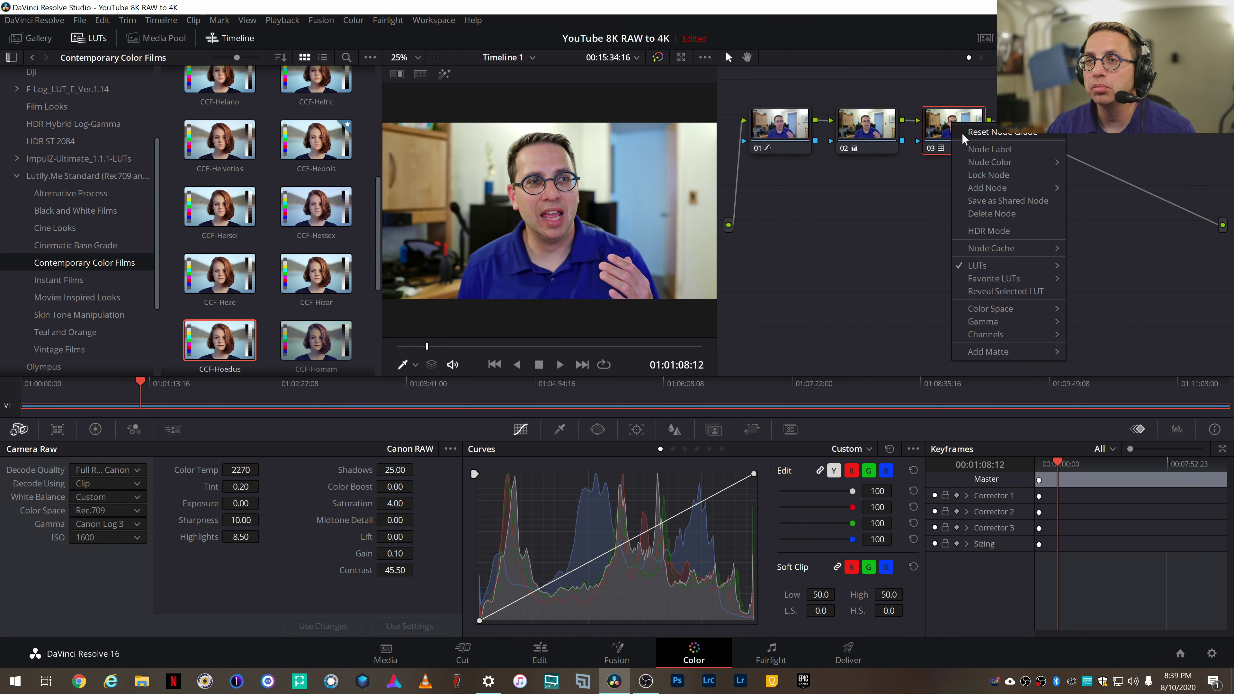
{"action": "left_click", "coordinate": [963, 140]}
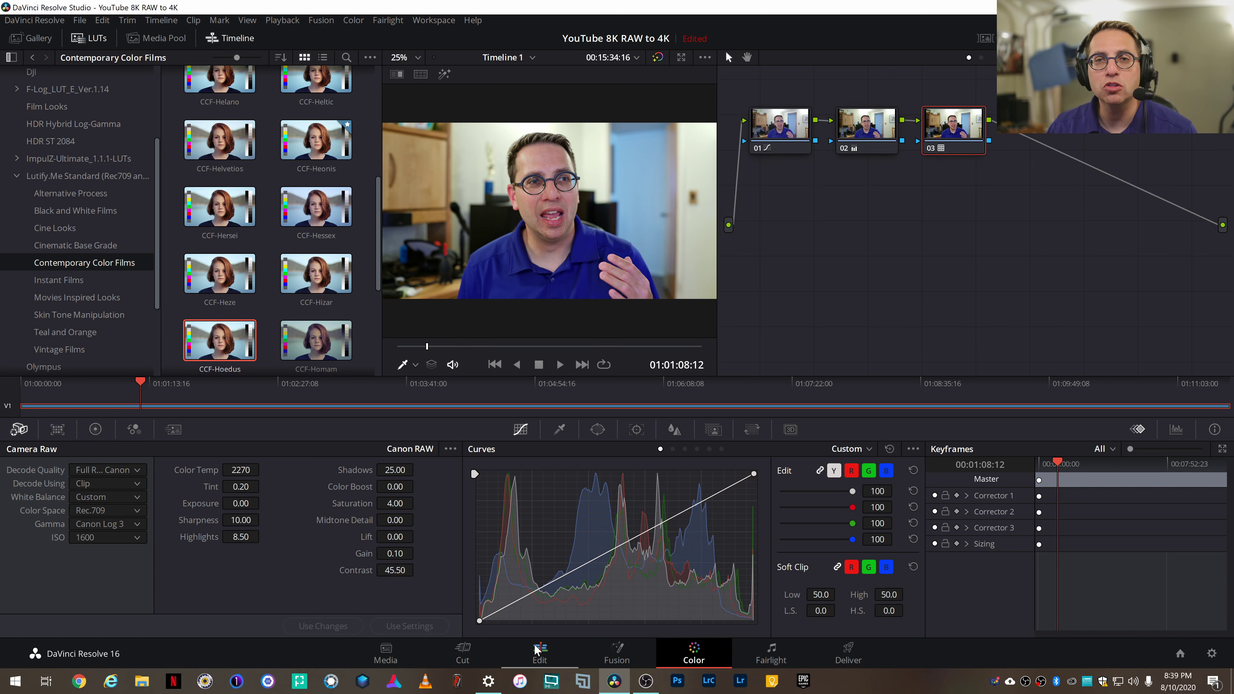
{"action": "left_click", "coordinate": [540, 652]}
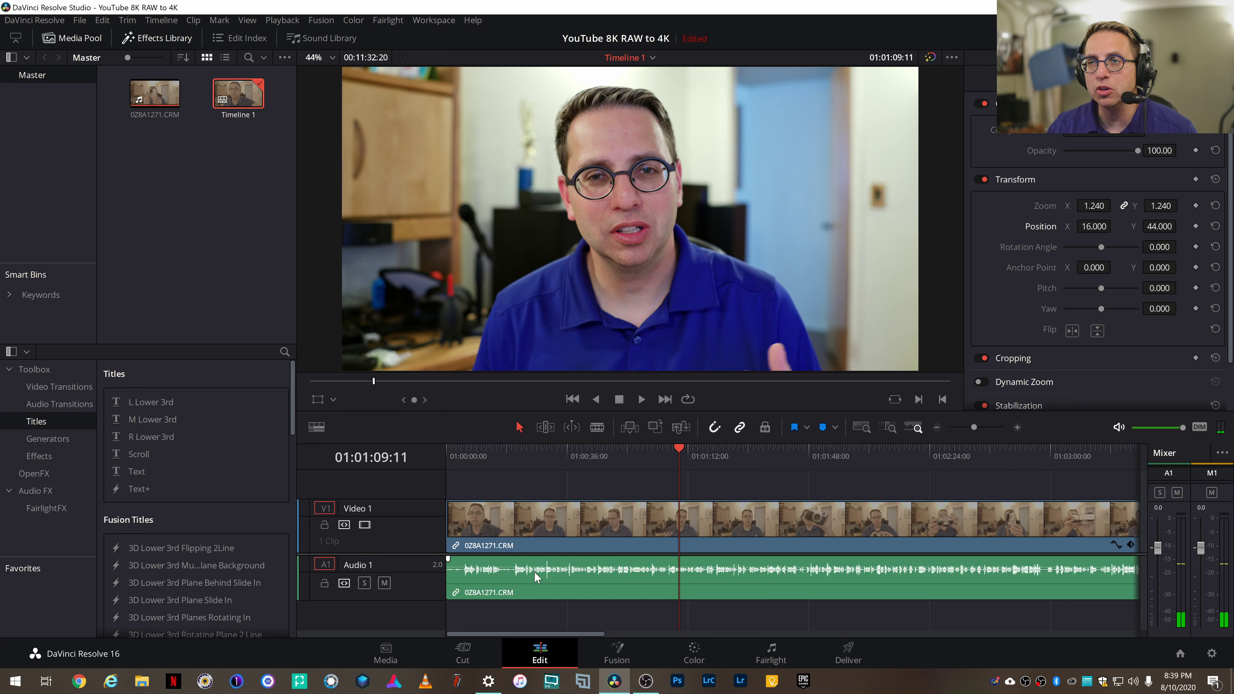
{"action": "key", "text": "space"}
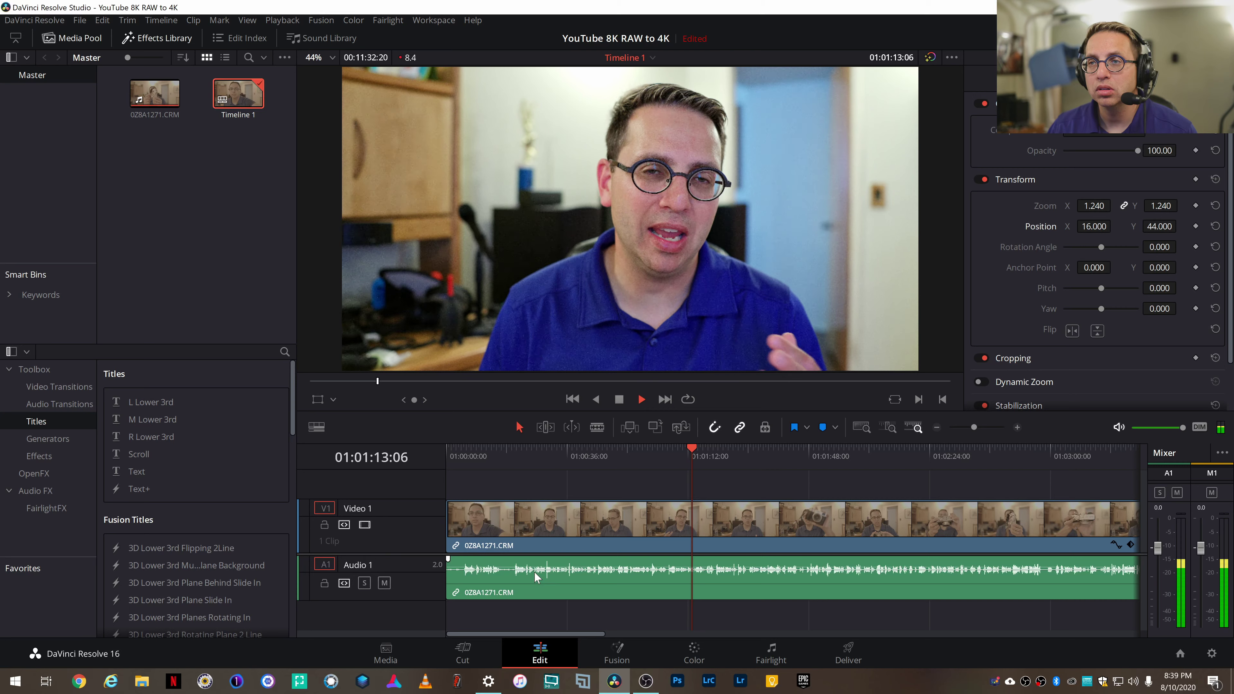
{"action": "key", "text": "space"}
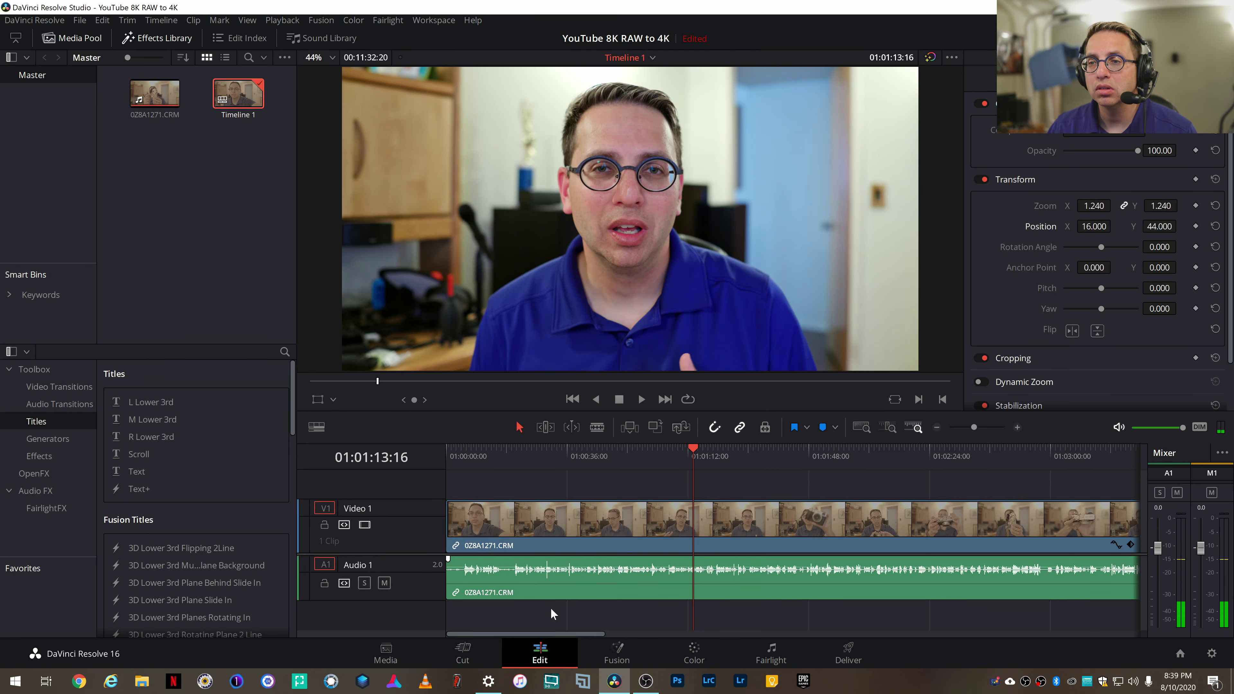
{"action": "left_click", "coordinate": [685, 656]}
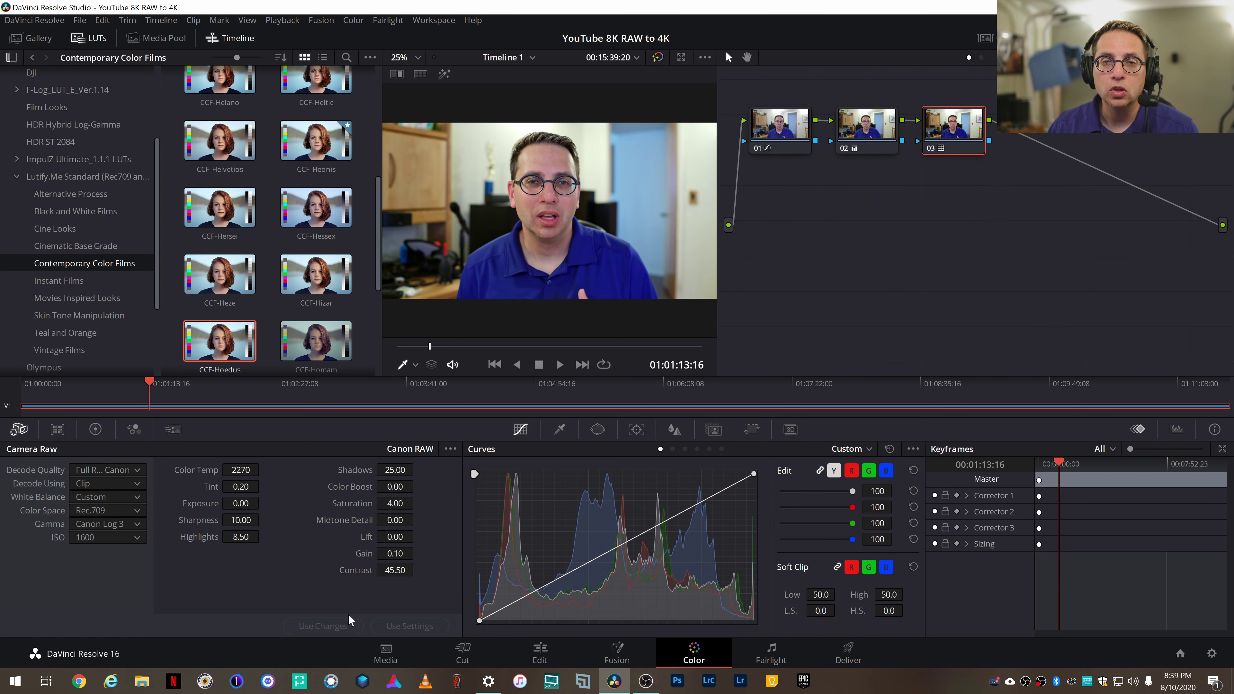
Set decode quality to Quarter Res. and test timeline playback on the Edit page
{"action": "left_click", "coordinate": [122, 469]}
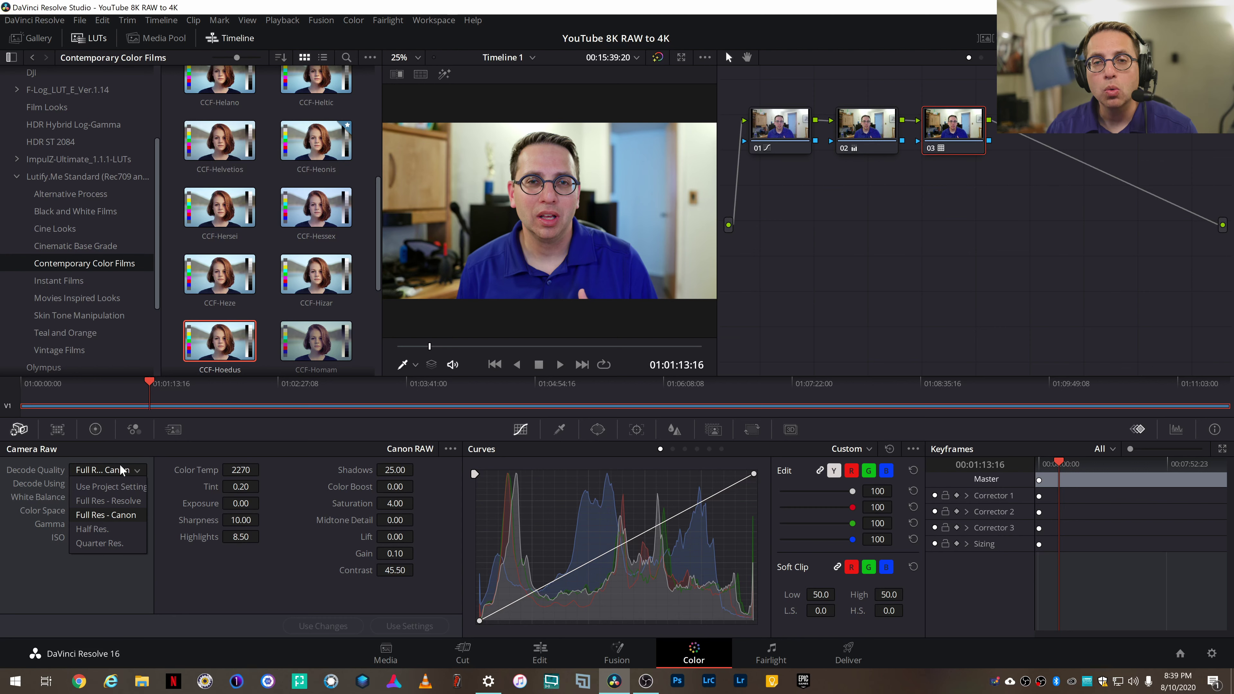
{"action": "left_click", "coordinate": [112, 547]}
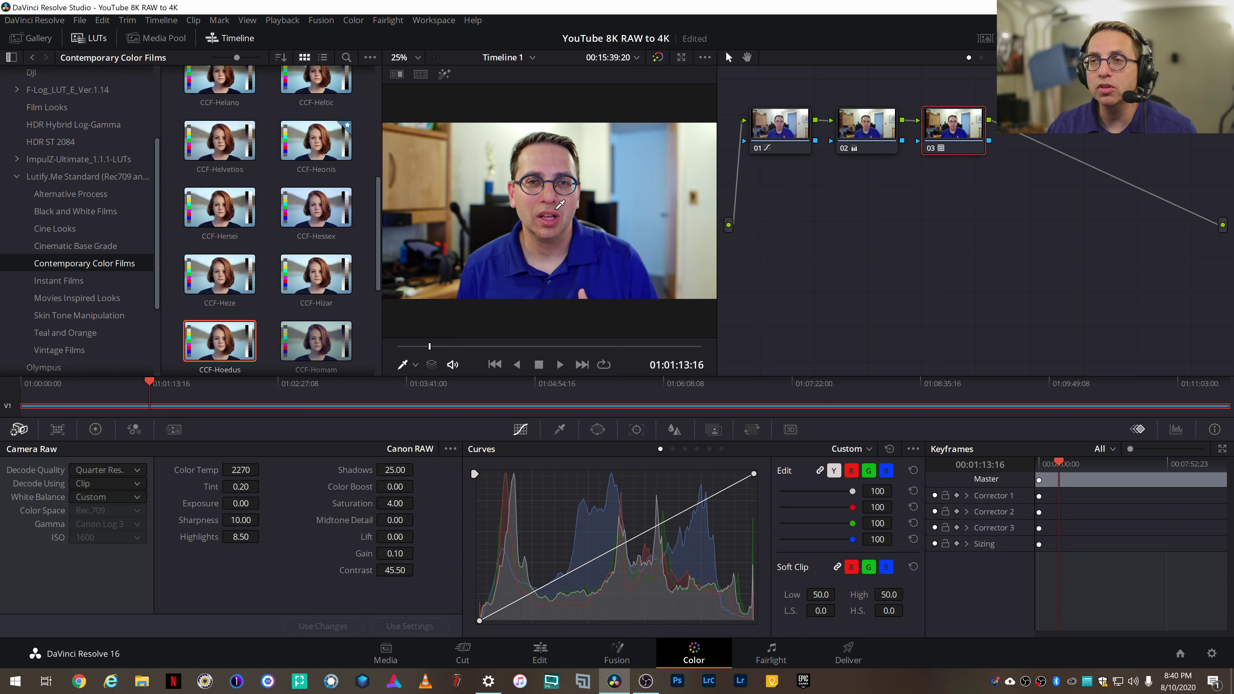
{"action": "left_click", "coordinate": [541, 651]}
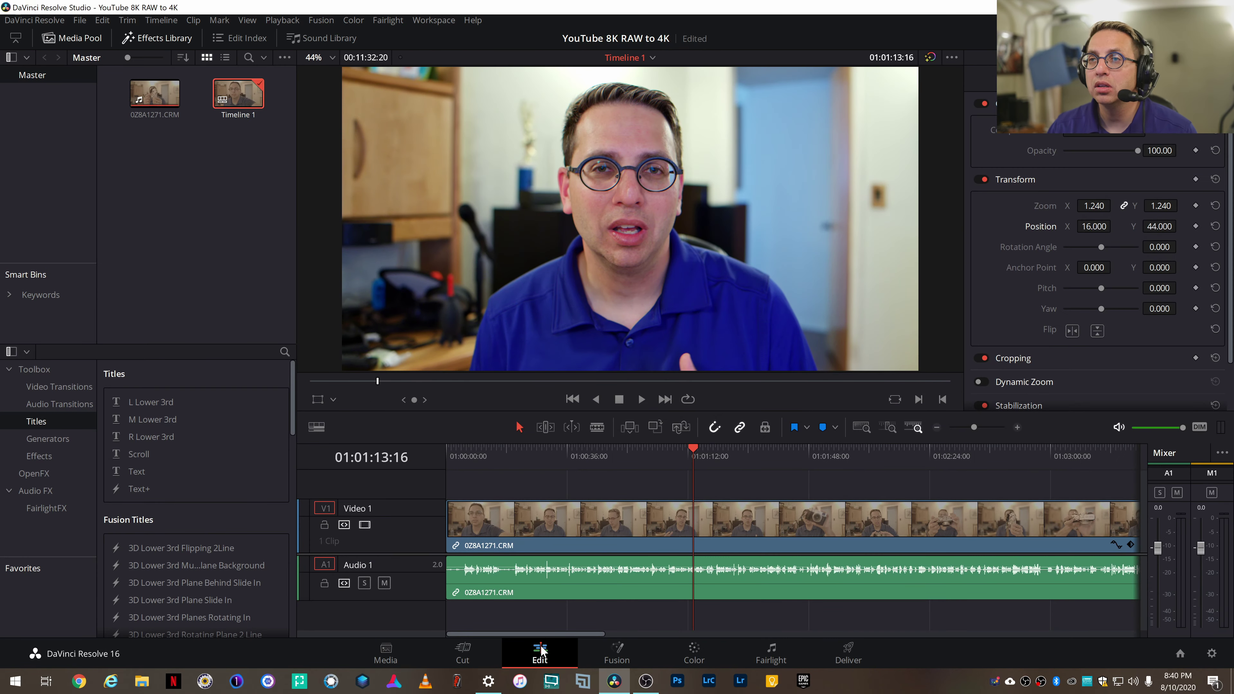
{"action": "key", "text": "space"}
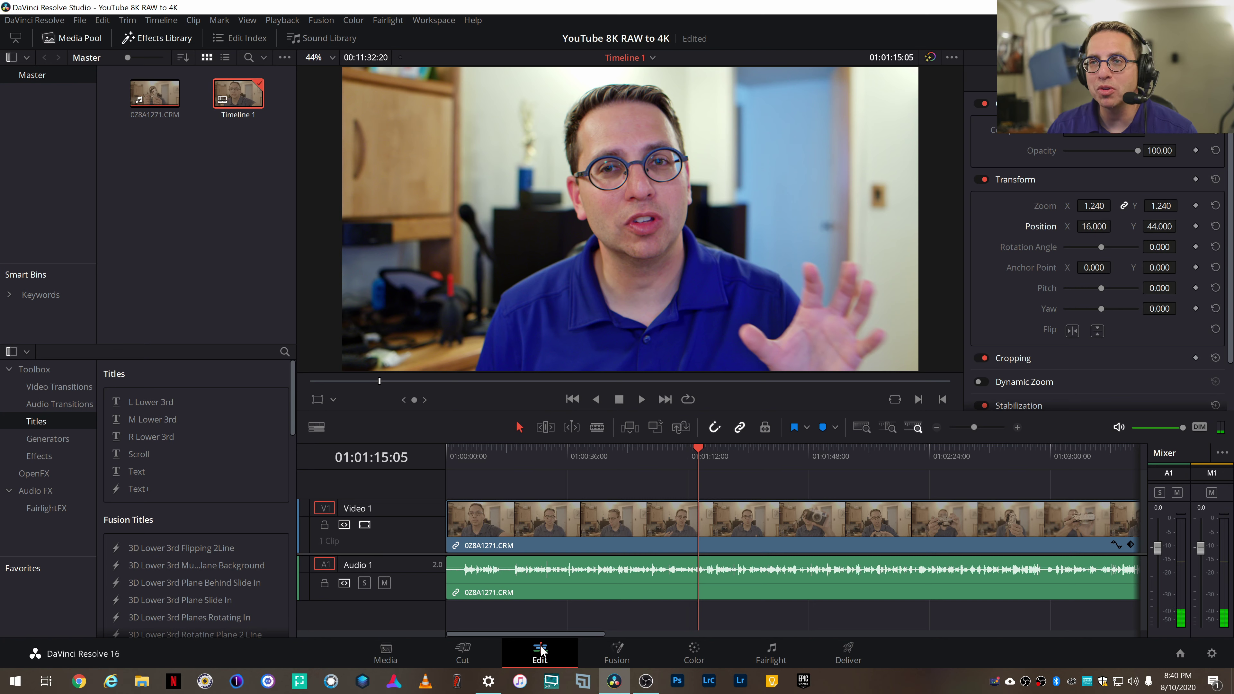
{"action": "key", "text": "space"}
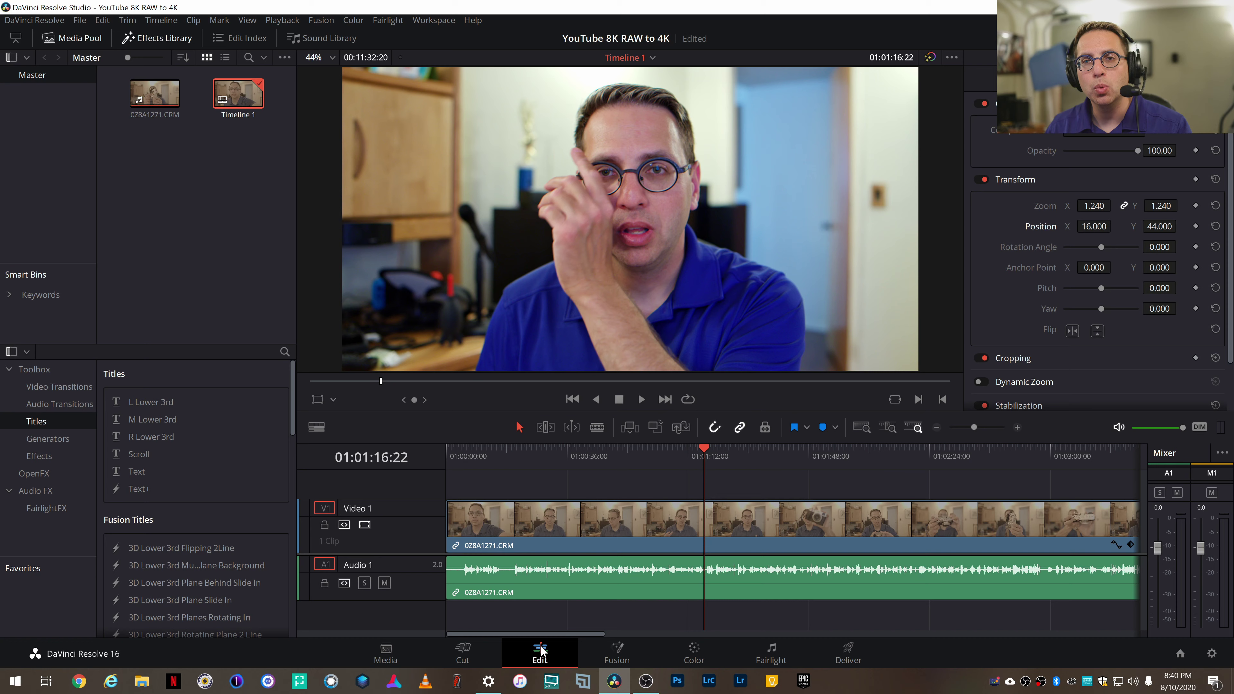
{"action": "left_click", "coordinate": [696, 661]}
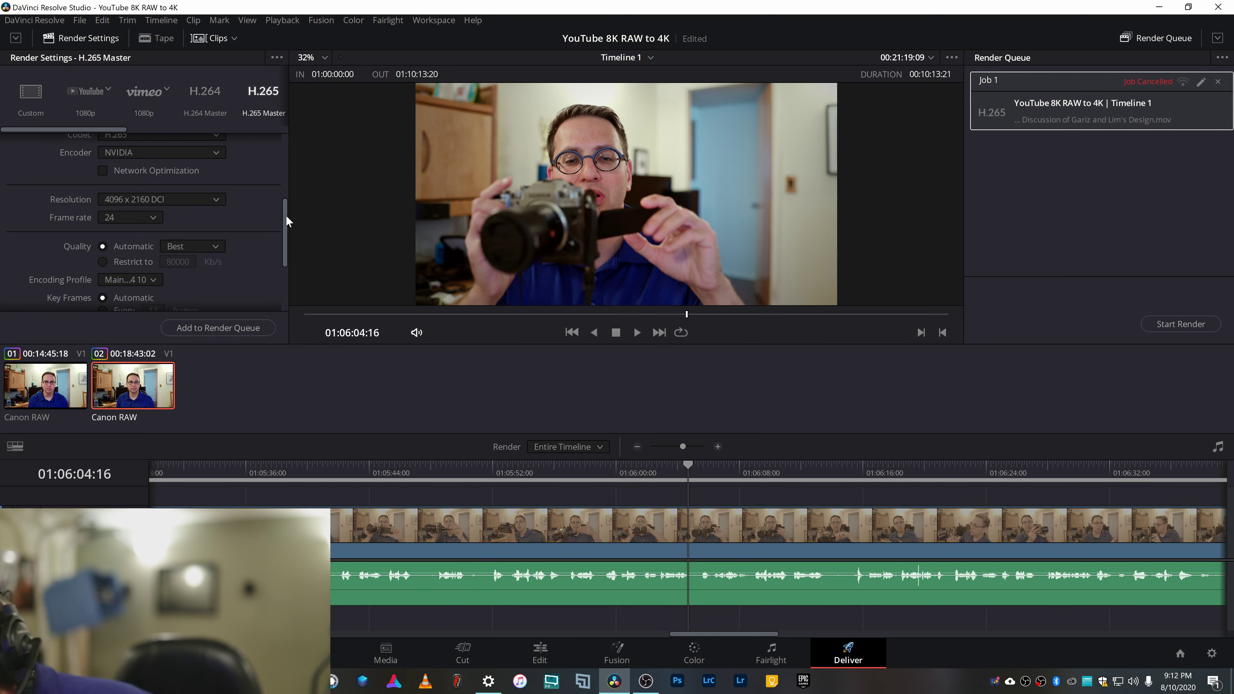
Look over the H.265 Master Encoding Profile choices, then switch to Chrome
{"action": "left_click", "coordinate": [149, 279]}
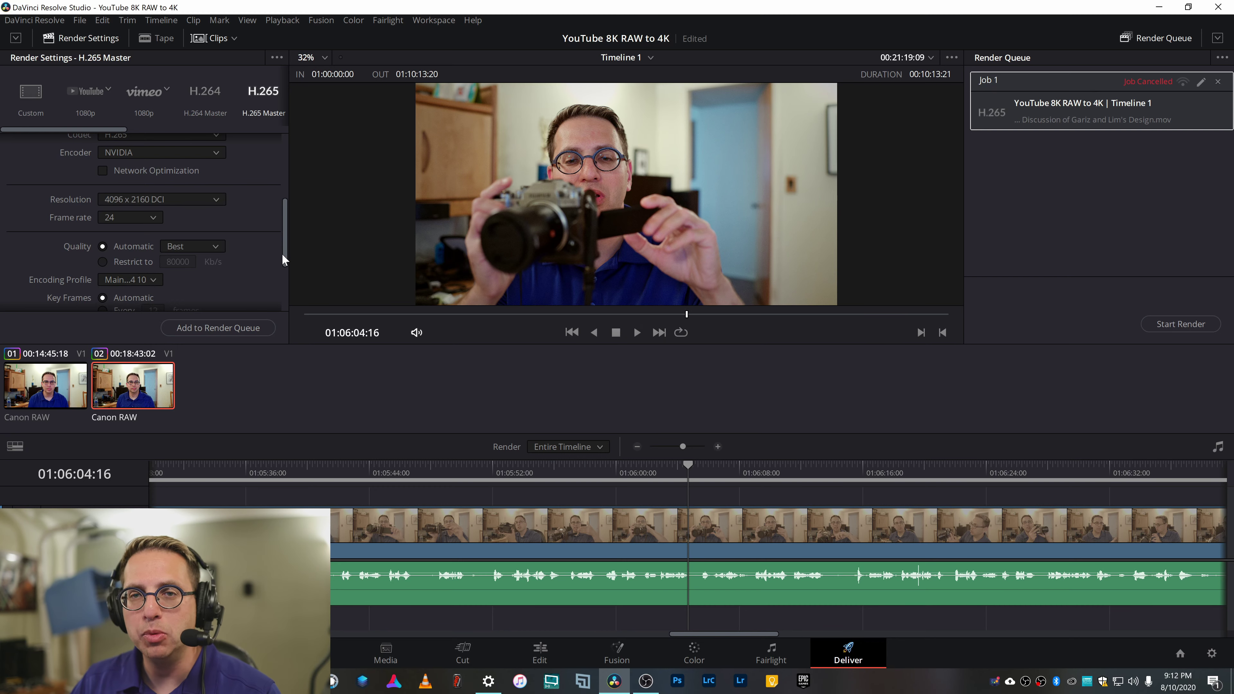
{"action": "key", "text": "alt+Tab"}
{"action": "key", "text": "alt+Tab"}
{"action": "key", "text": "alt+Tab"}
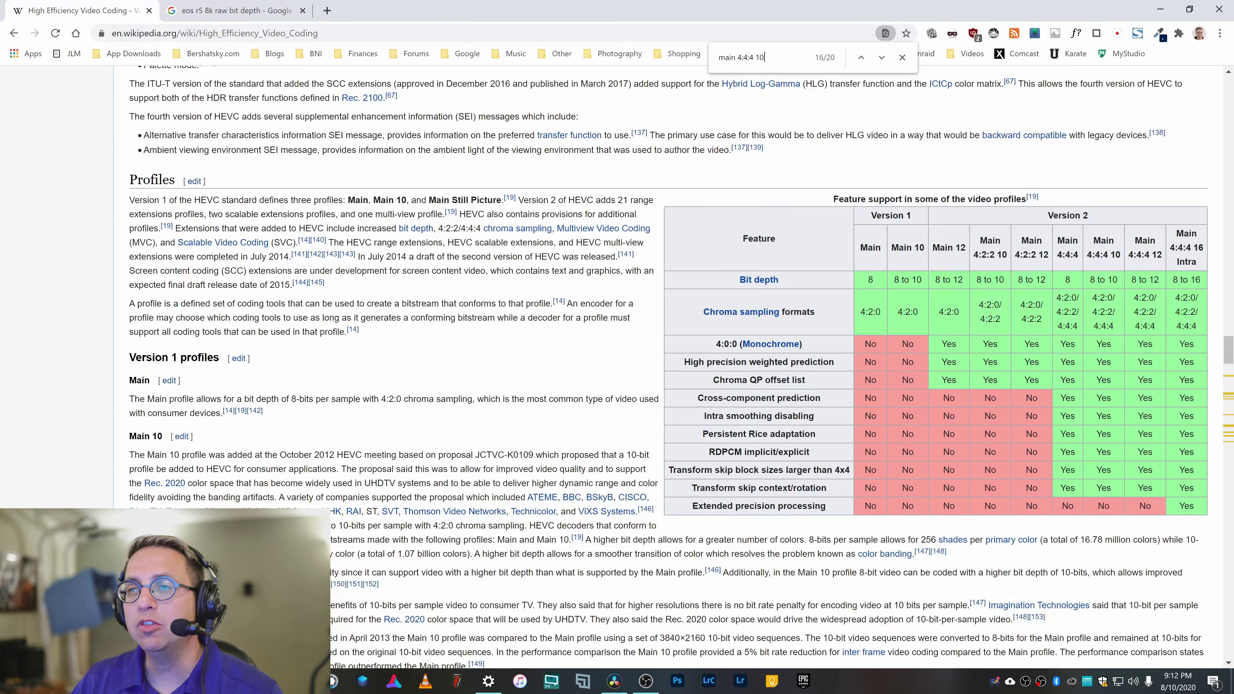
Compare the Canon R5 RAW bit depth with Main 4:4:4 10 in Wikipedia's HEVC table
{"action": "left_click", "coordinate": [237, 10]}
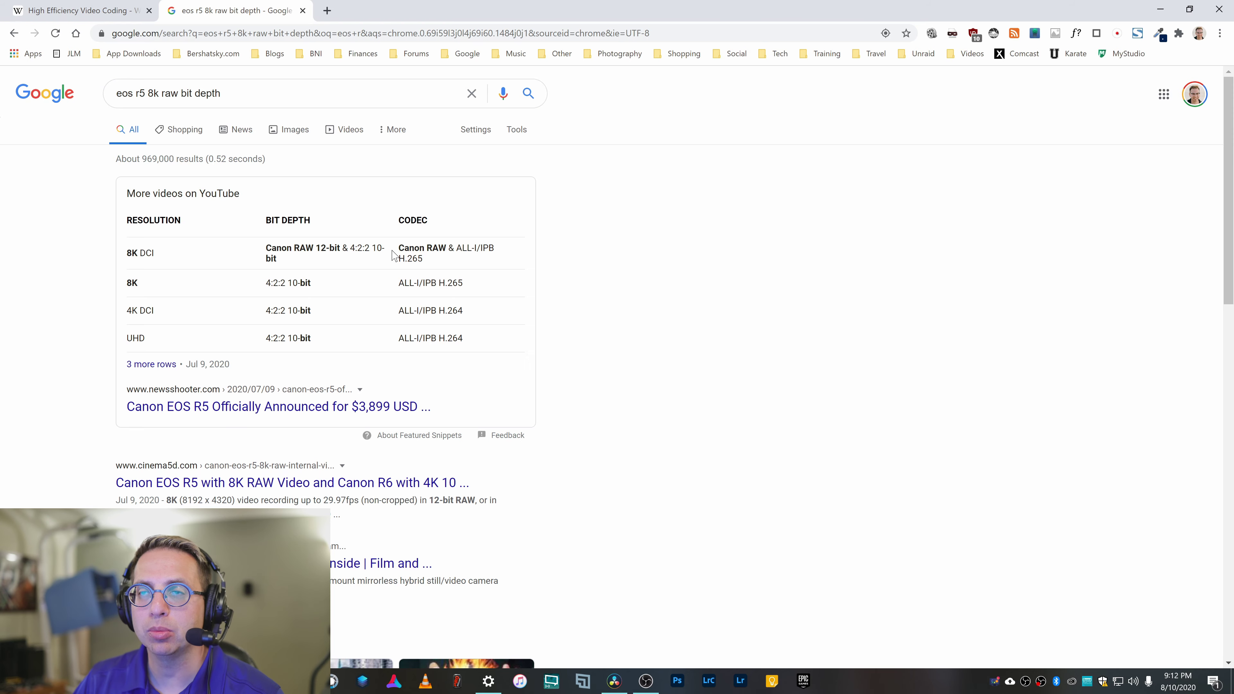
{"action": "left_click", "coordinate": [119, 11]}
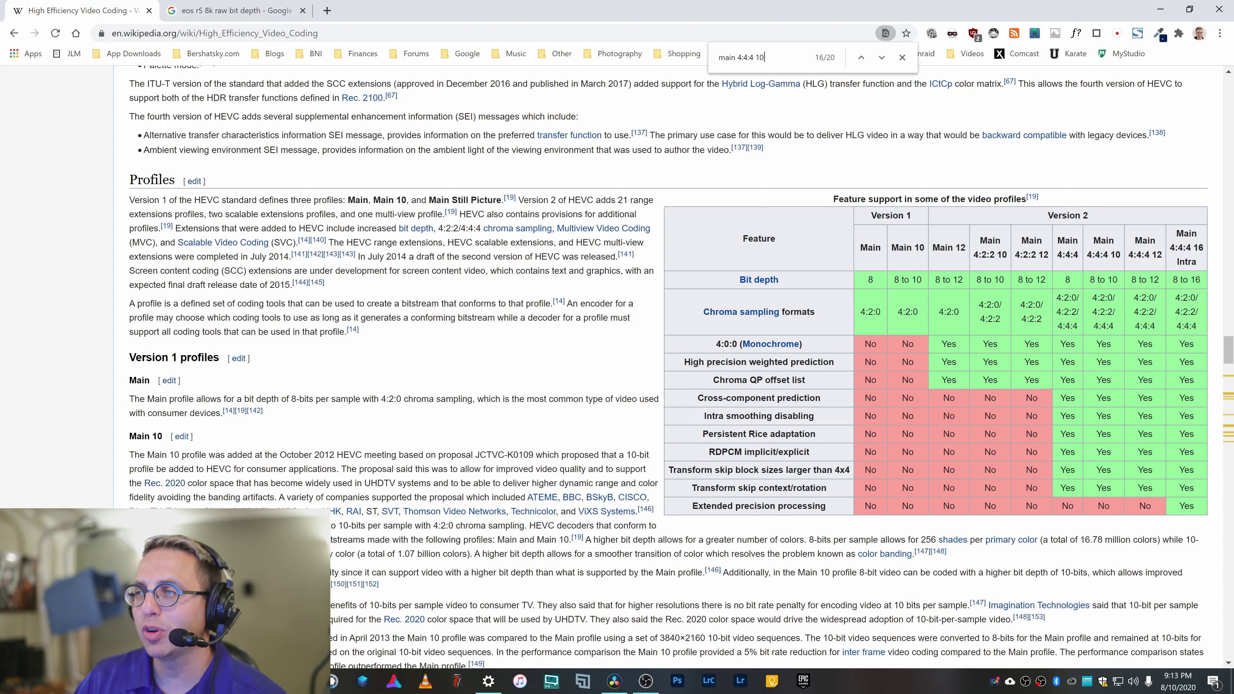
{"action": "left_click_drag", "start_coordinate": [1115, 255], "coordinate": [1094, 254]}
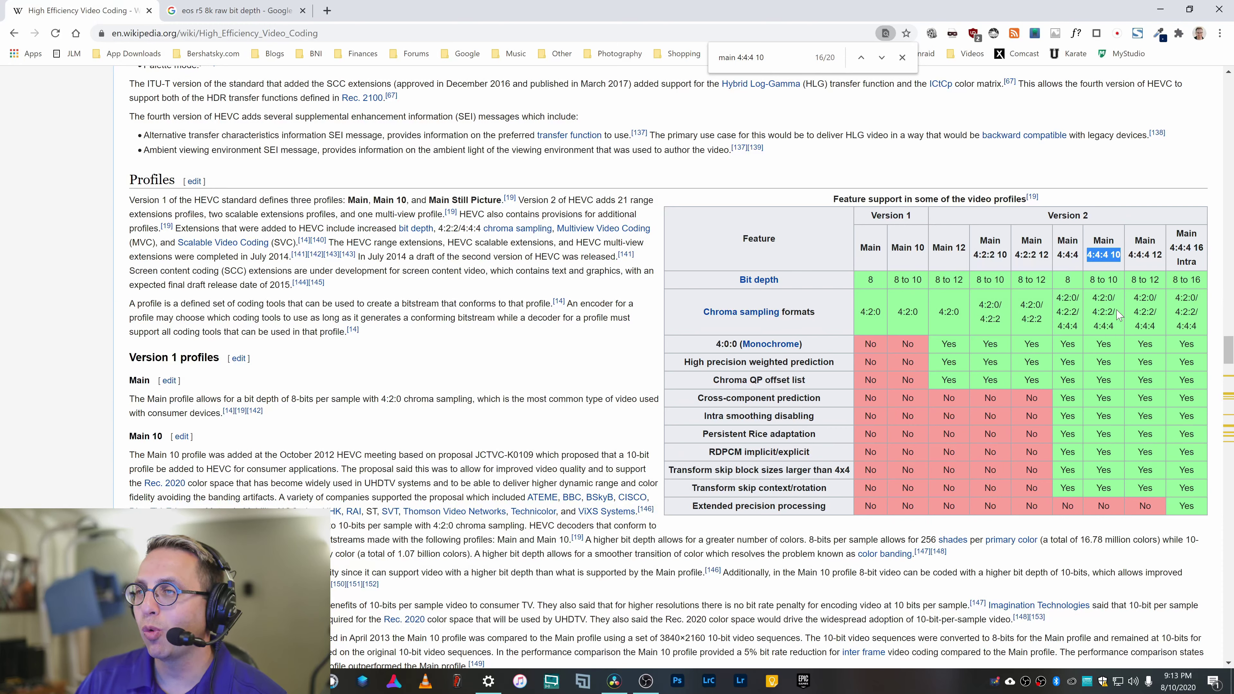
{"action": "left_click_drag", "start_coordinate": [1117, 315], "coordinate": [1087, 315]}
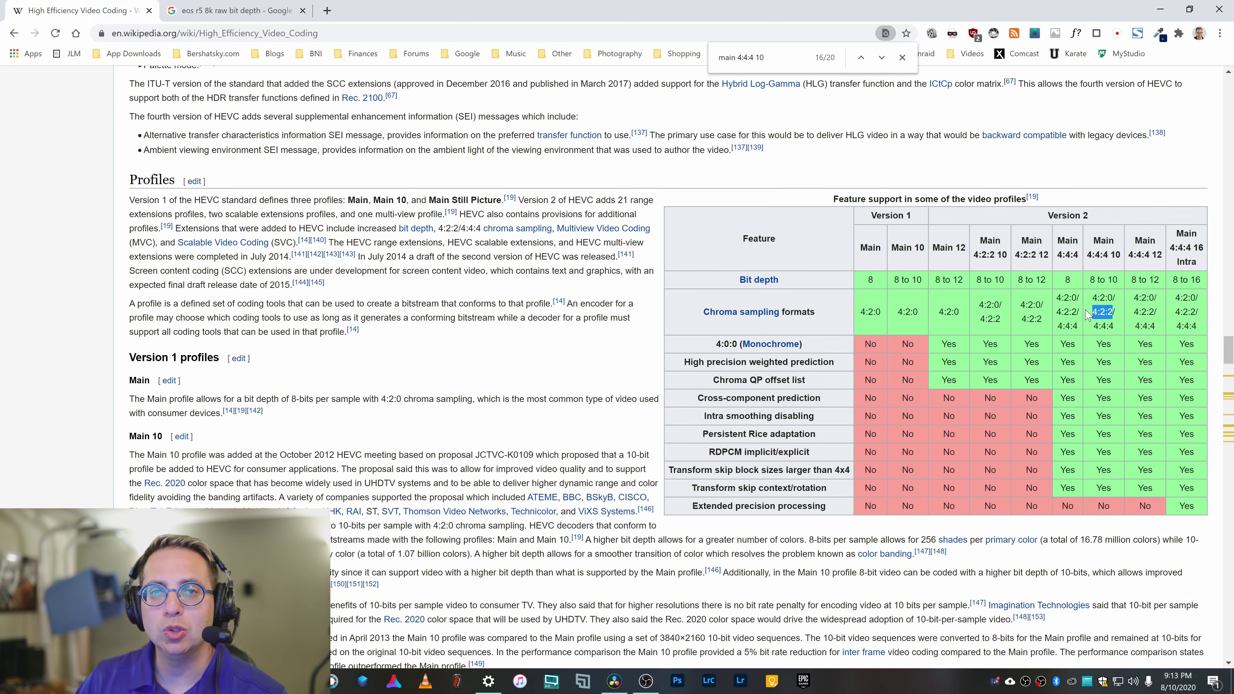
{"action": "key", "text": "alt+Tab"}
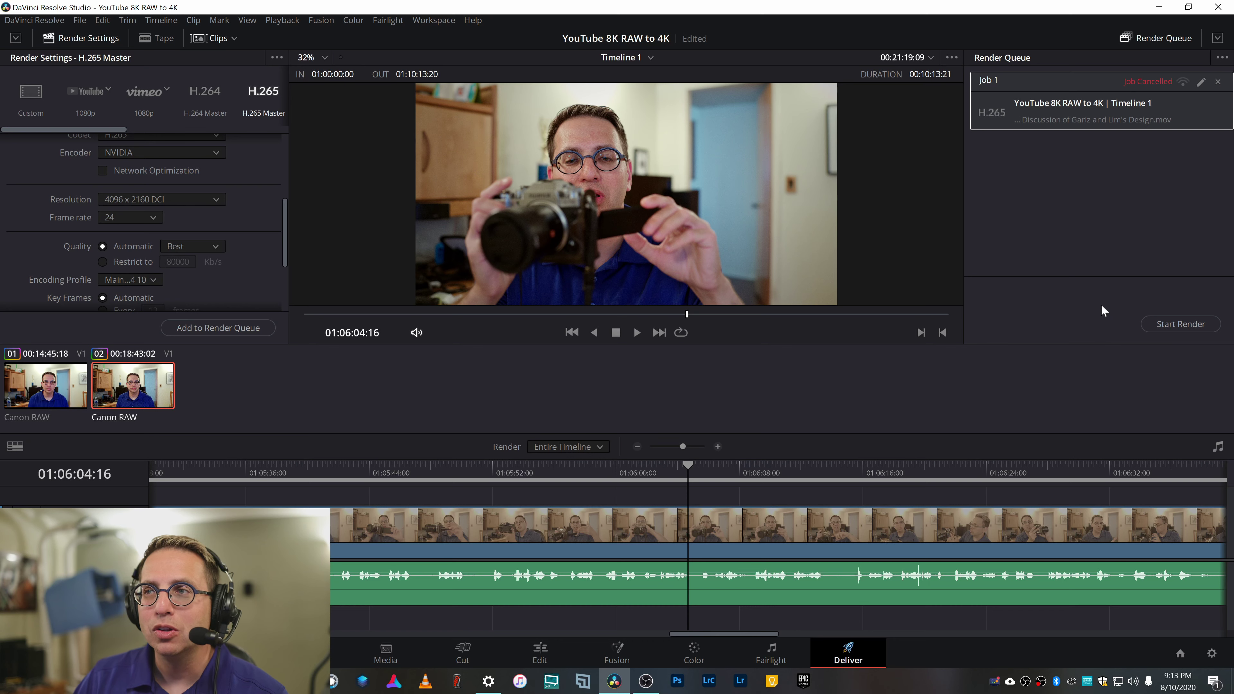
Render Job 1, replacing the existing output file
{"action": "left_click", "coordinate": [1172, 327]}
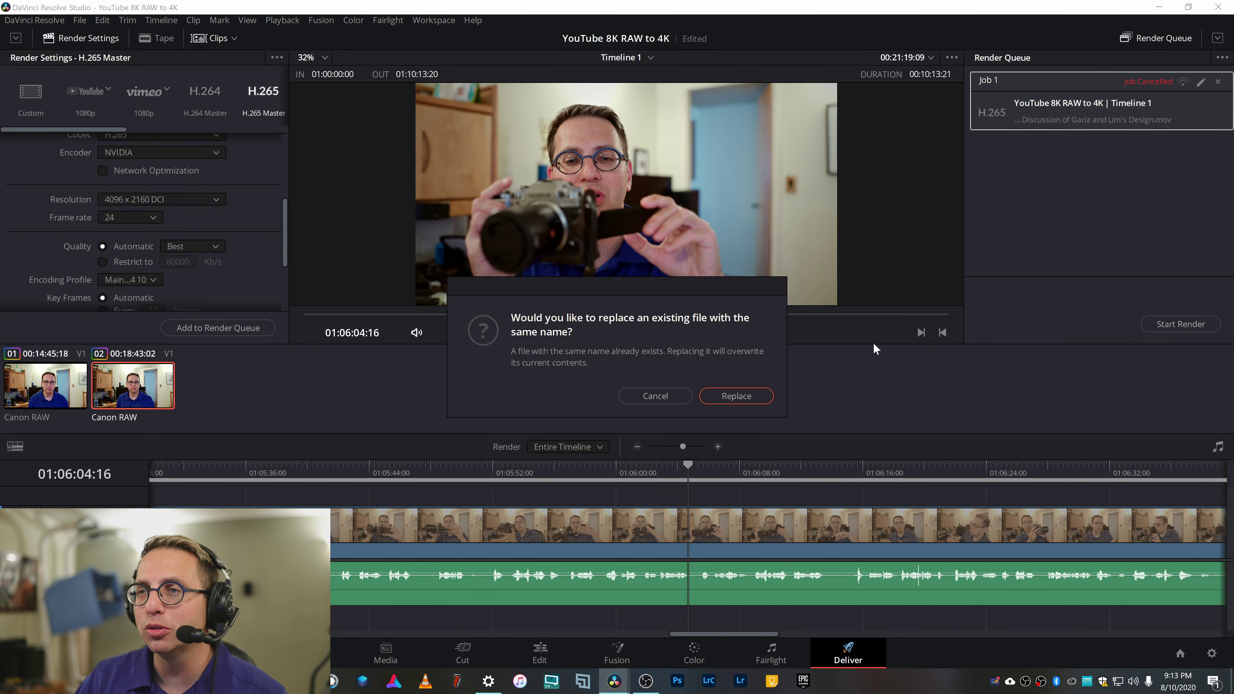
{"action": "left_click", "coordinate": [757, 399]}
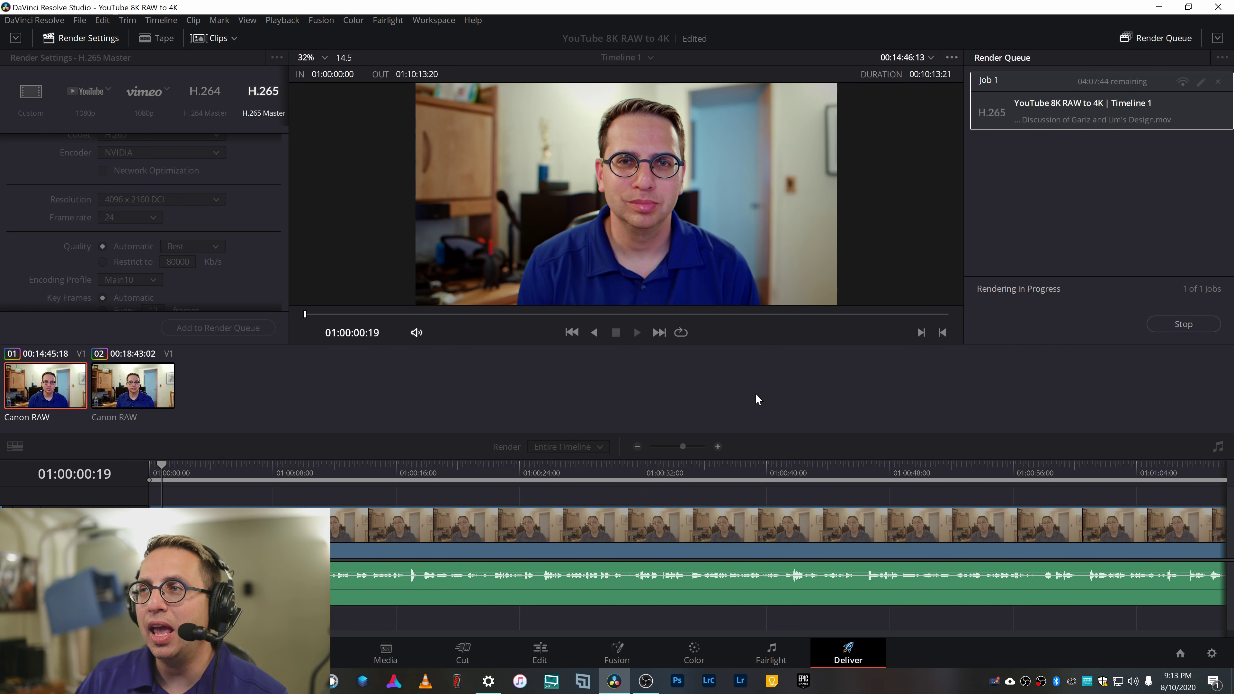